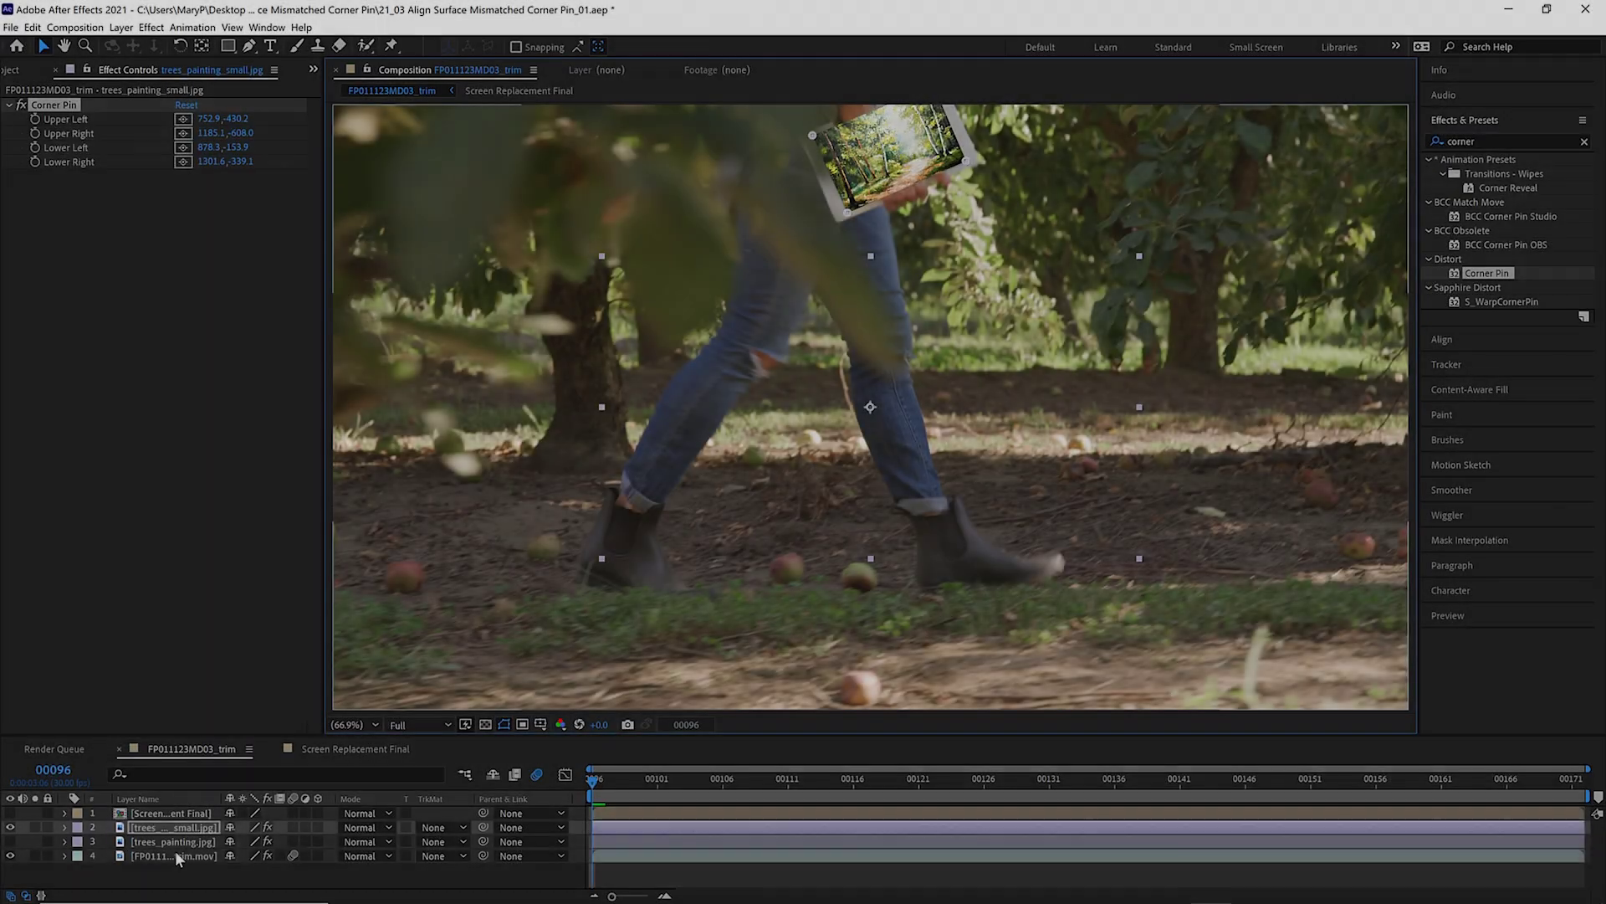
Apply the Mocha Pro corner pin export from the footage to the trees_painting_small.jpg layer and preview the playback.
click(215, 416)
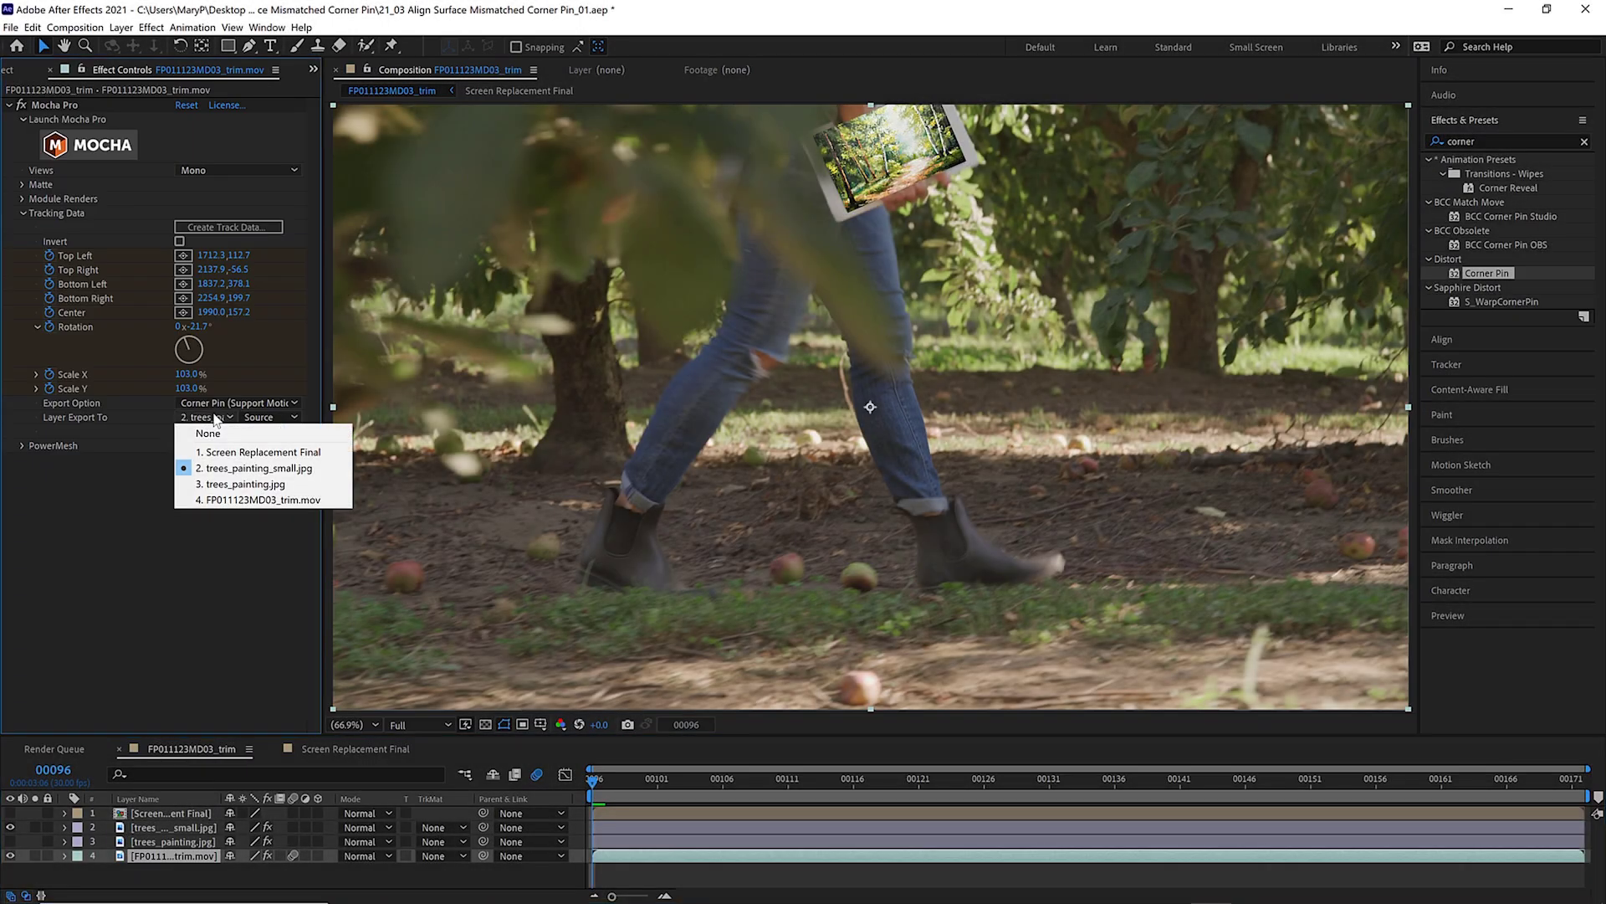
click(263, 467)
click(240, 430)
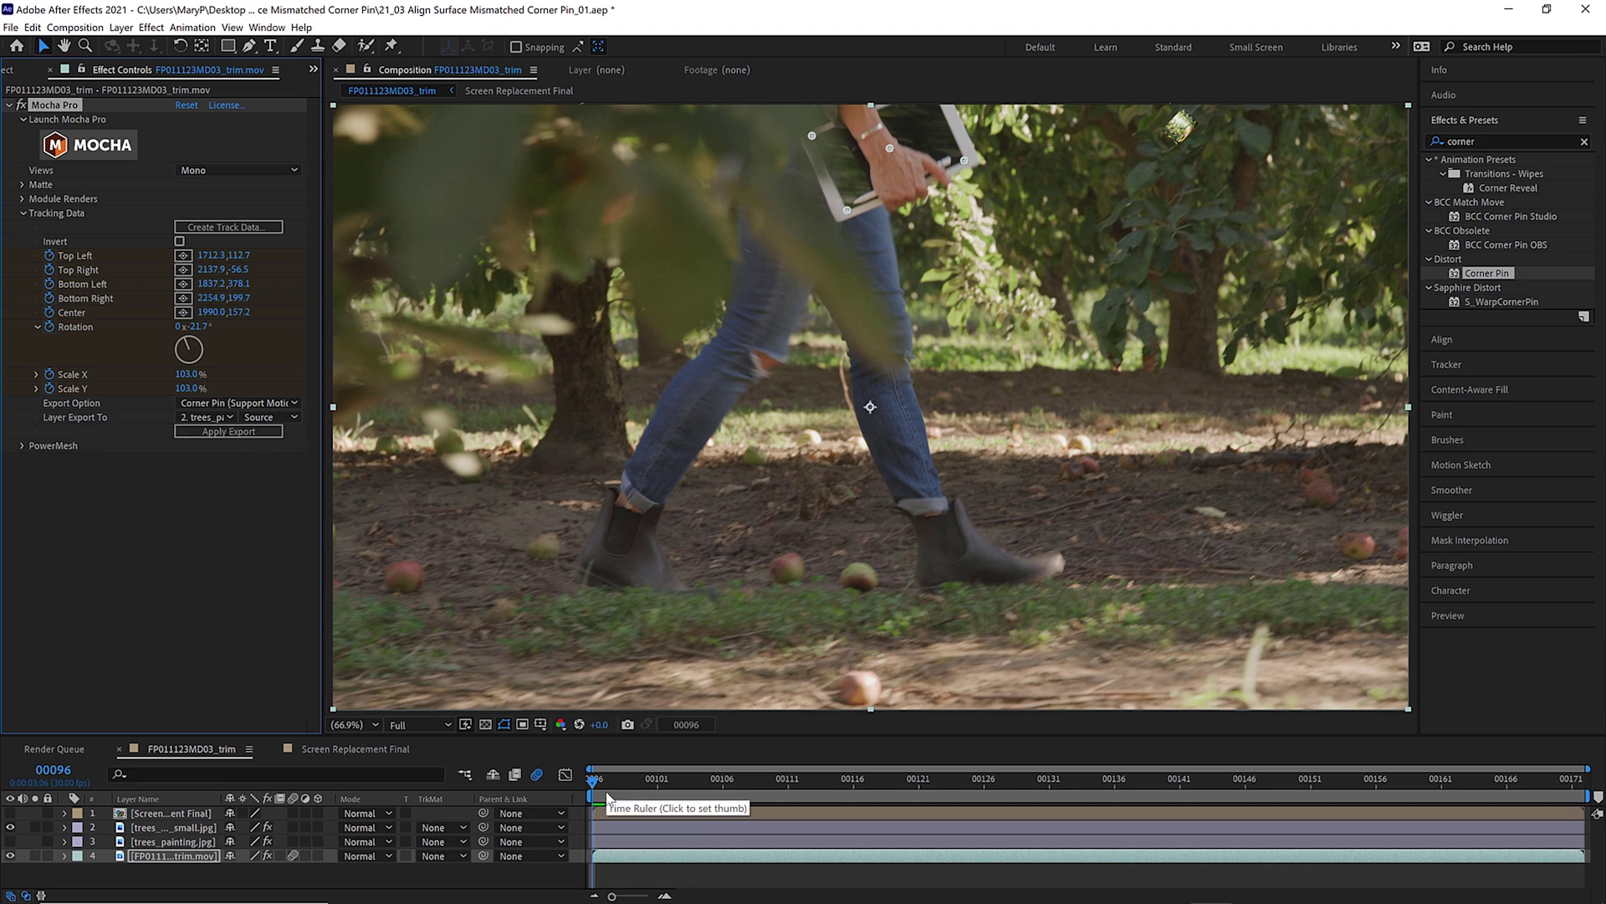
key(space)
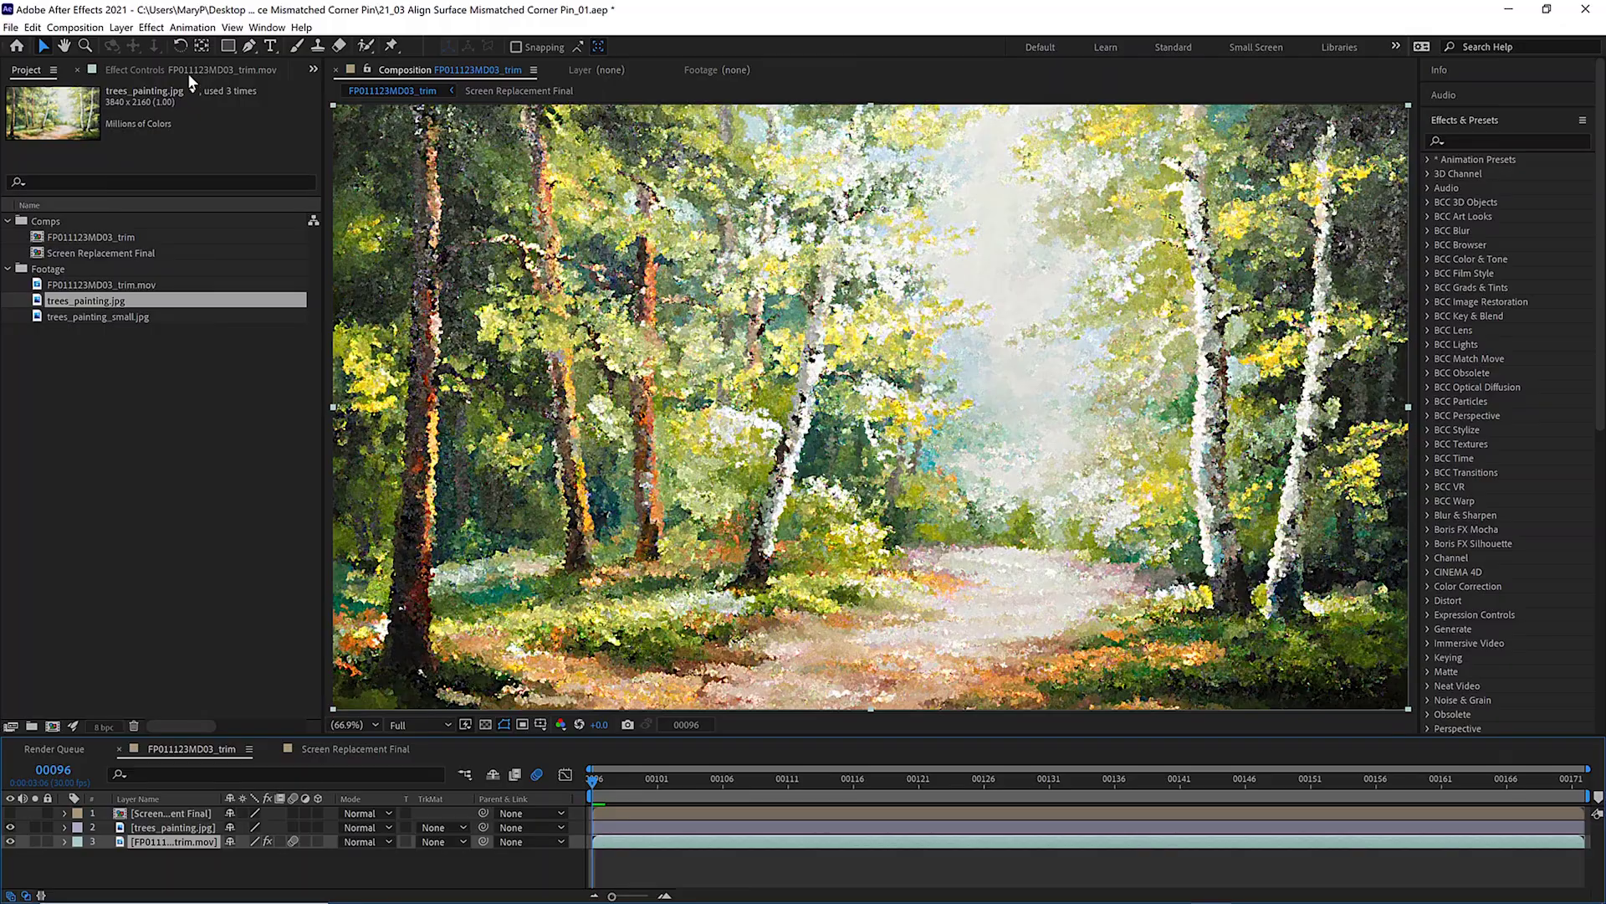
Export the footage's Mocha Pro corner pin track to the trees_painting.jpg layer and play back the composition.
click(187, 73)
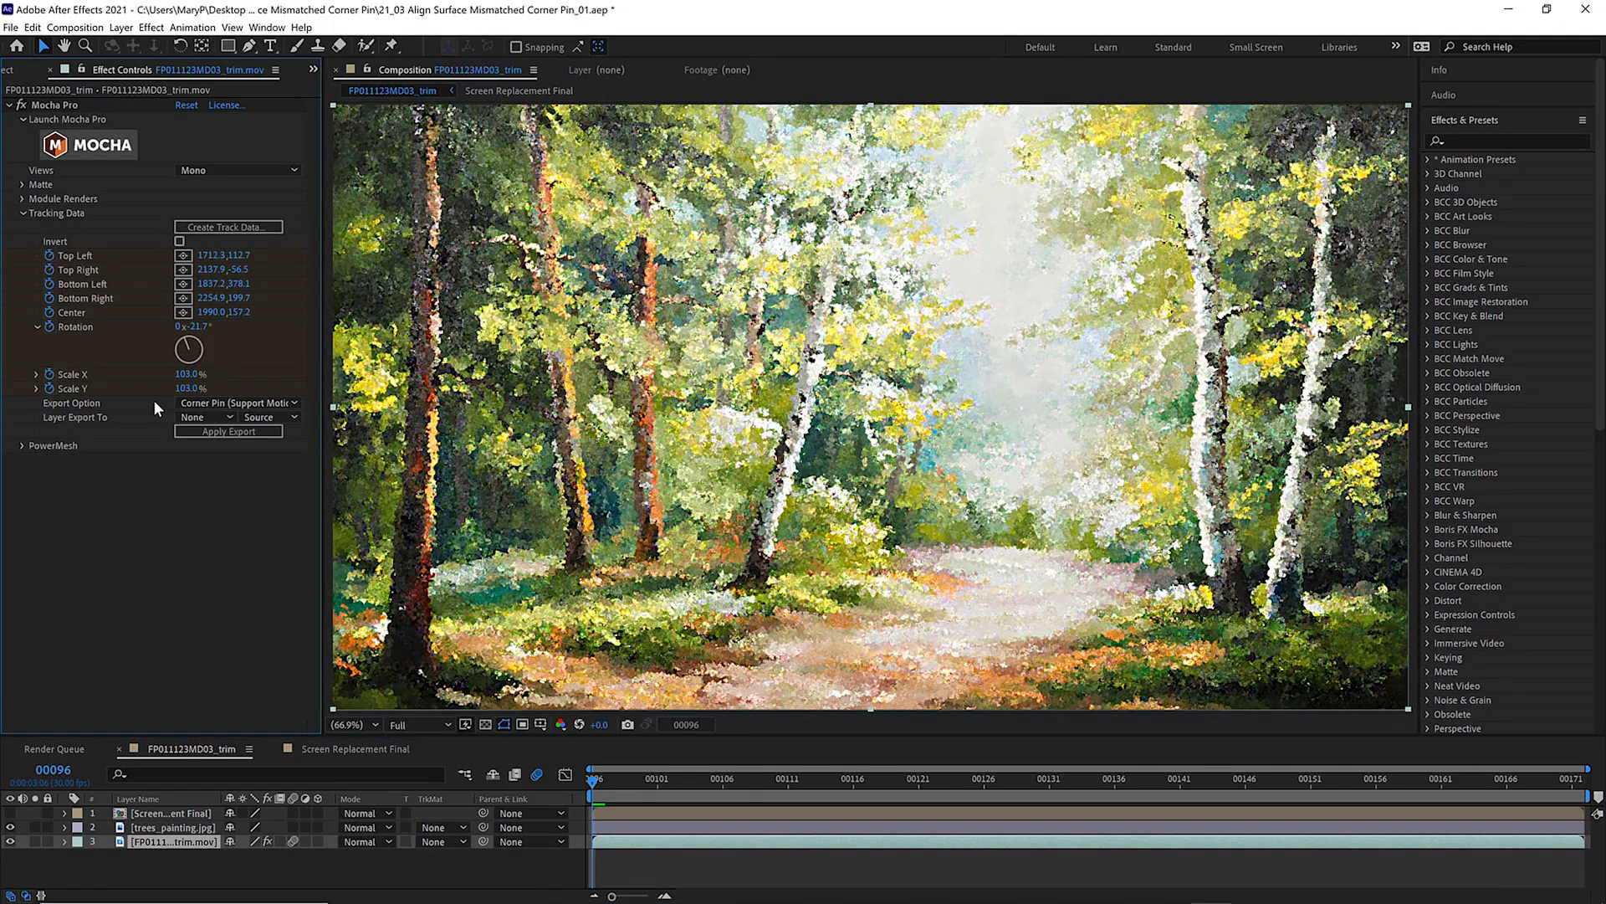
click(199, 416)
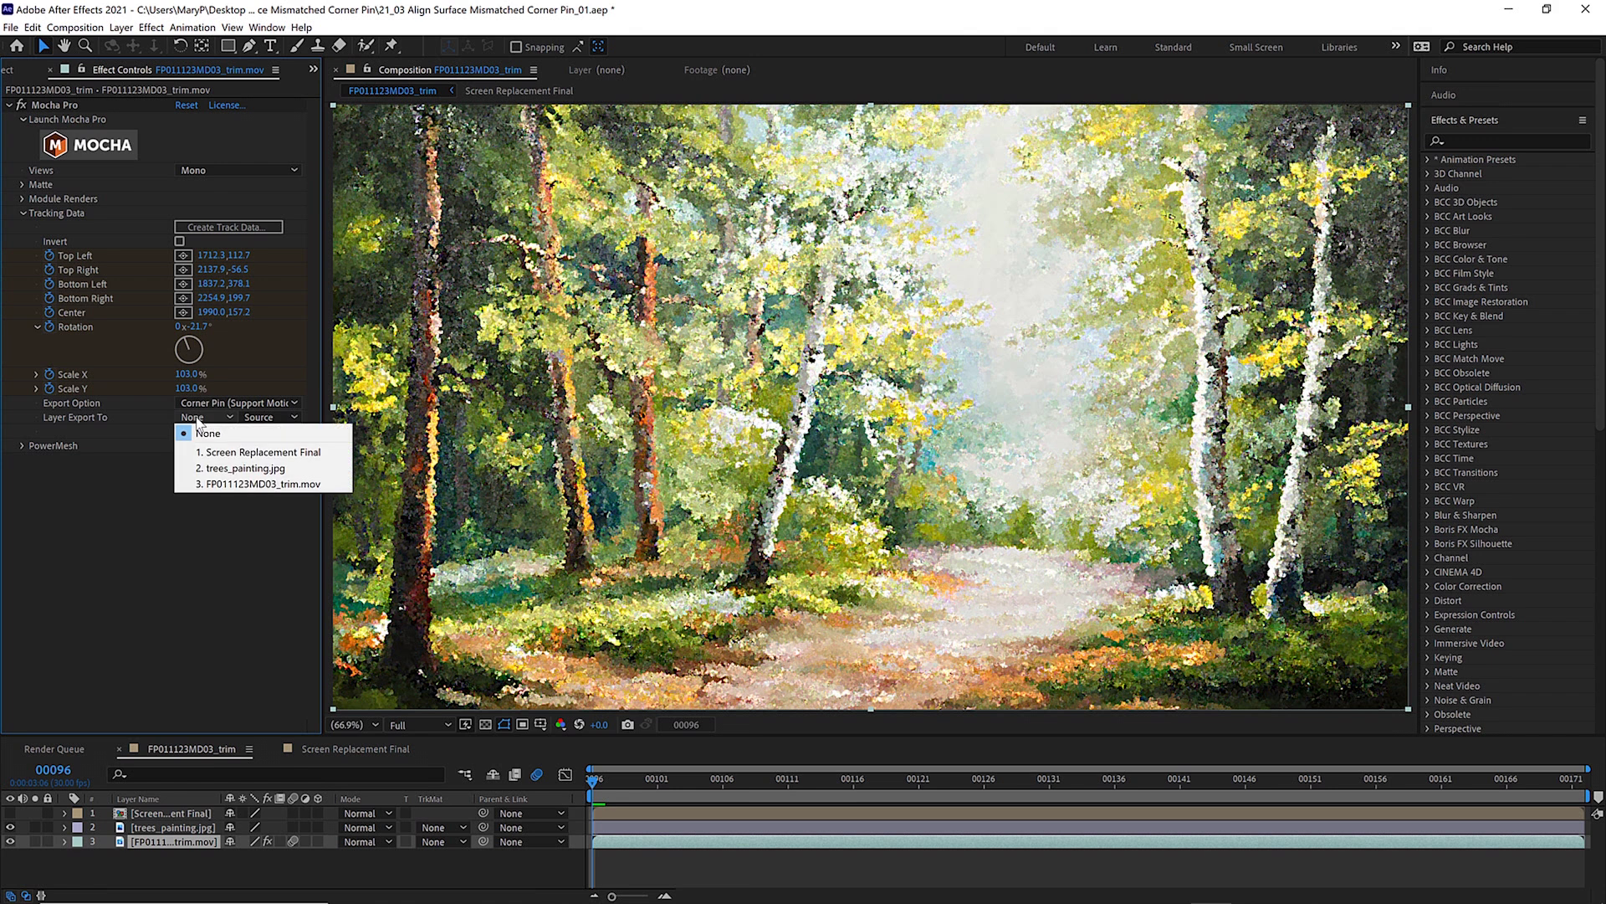
click(230, 468)
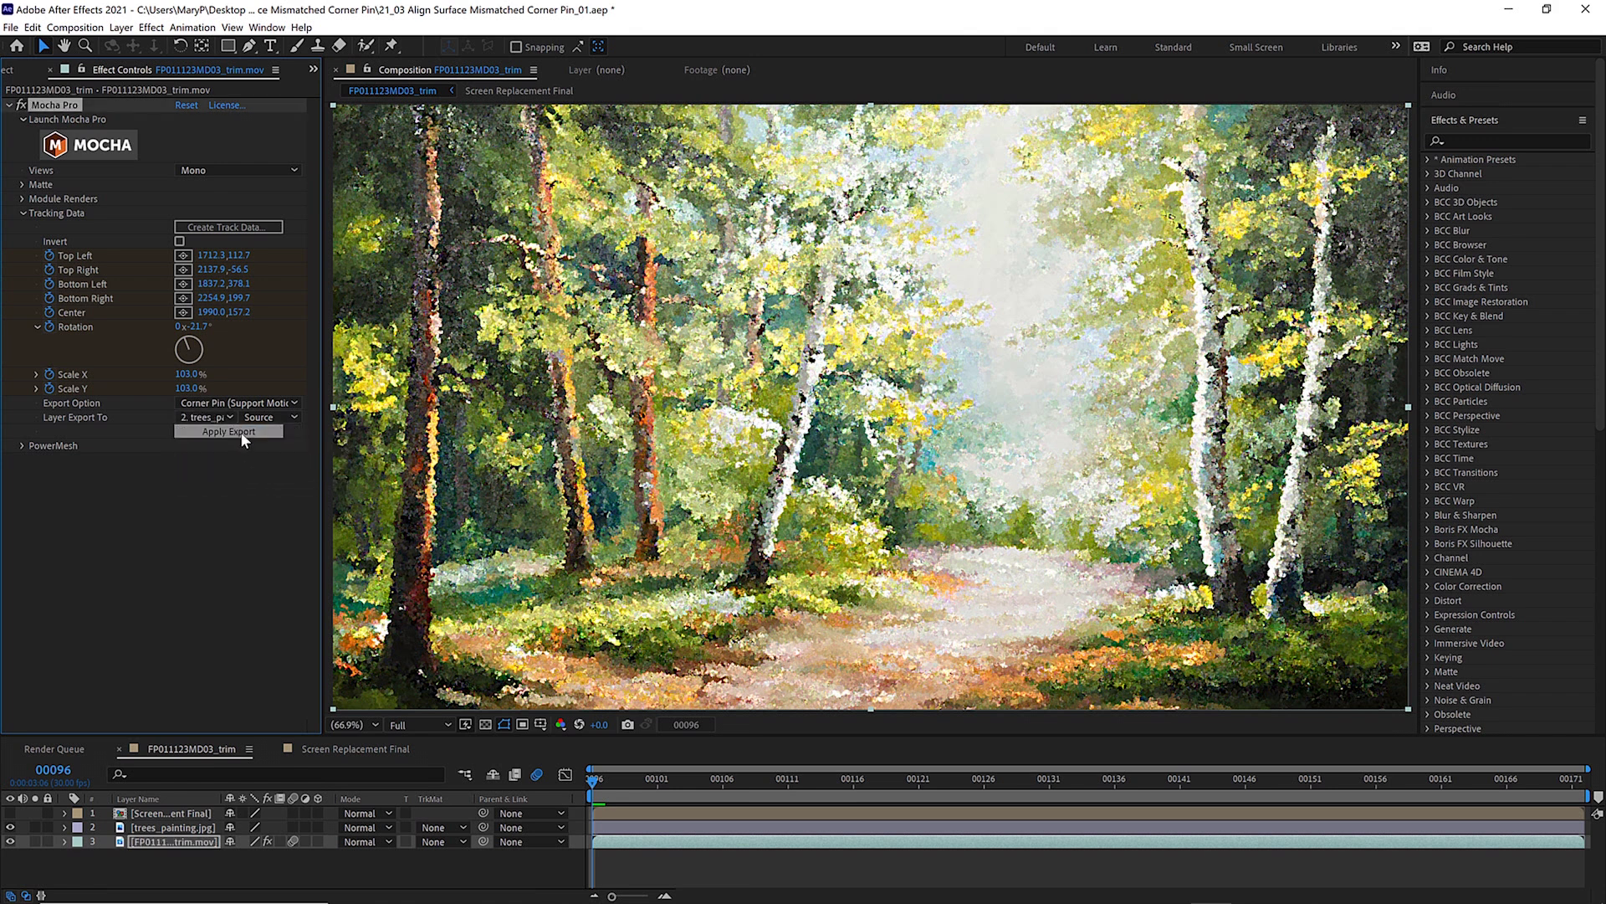
click(242, 434)
key(space)
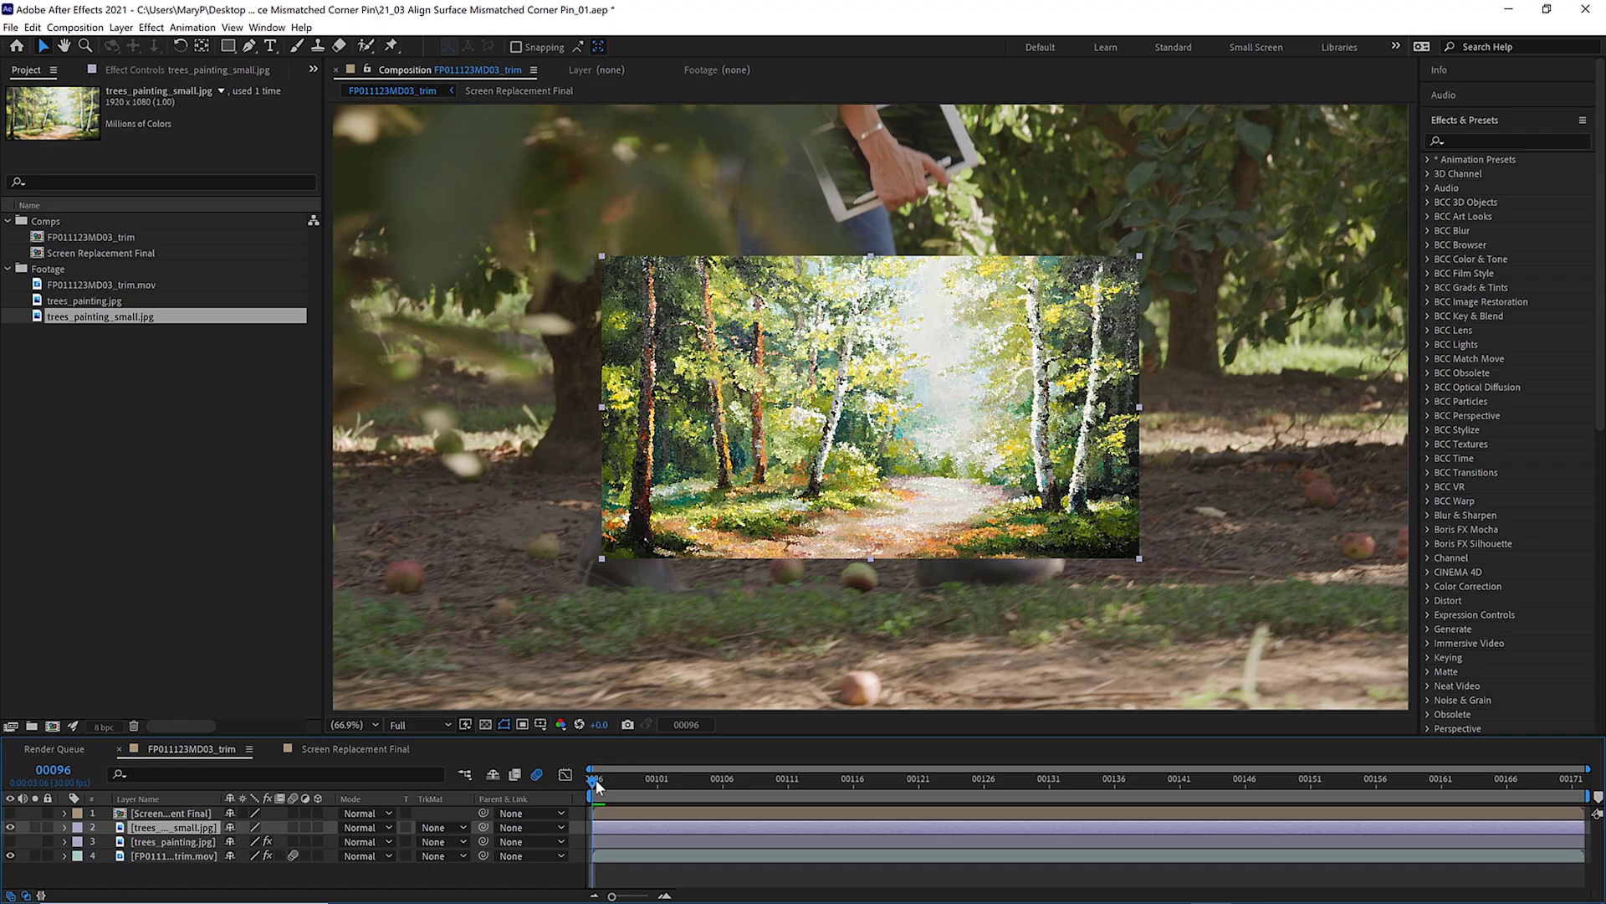
Set the footage's Mocha Pro export target to trees_painting_small.jpg, apply the corner pin export and play the result.
click(155, 70)
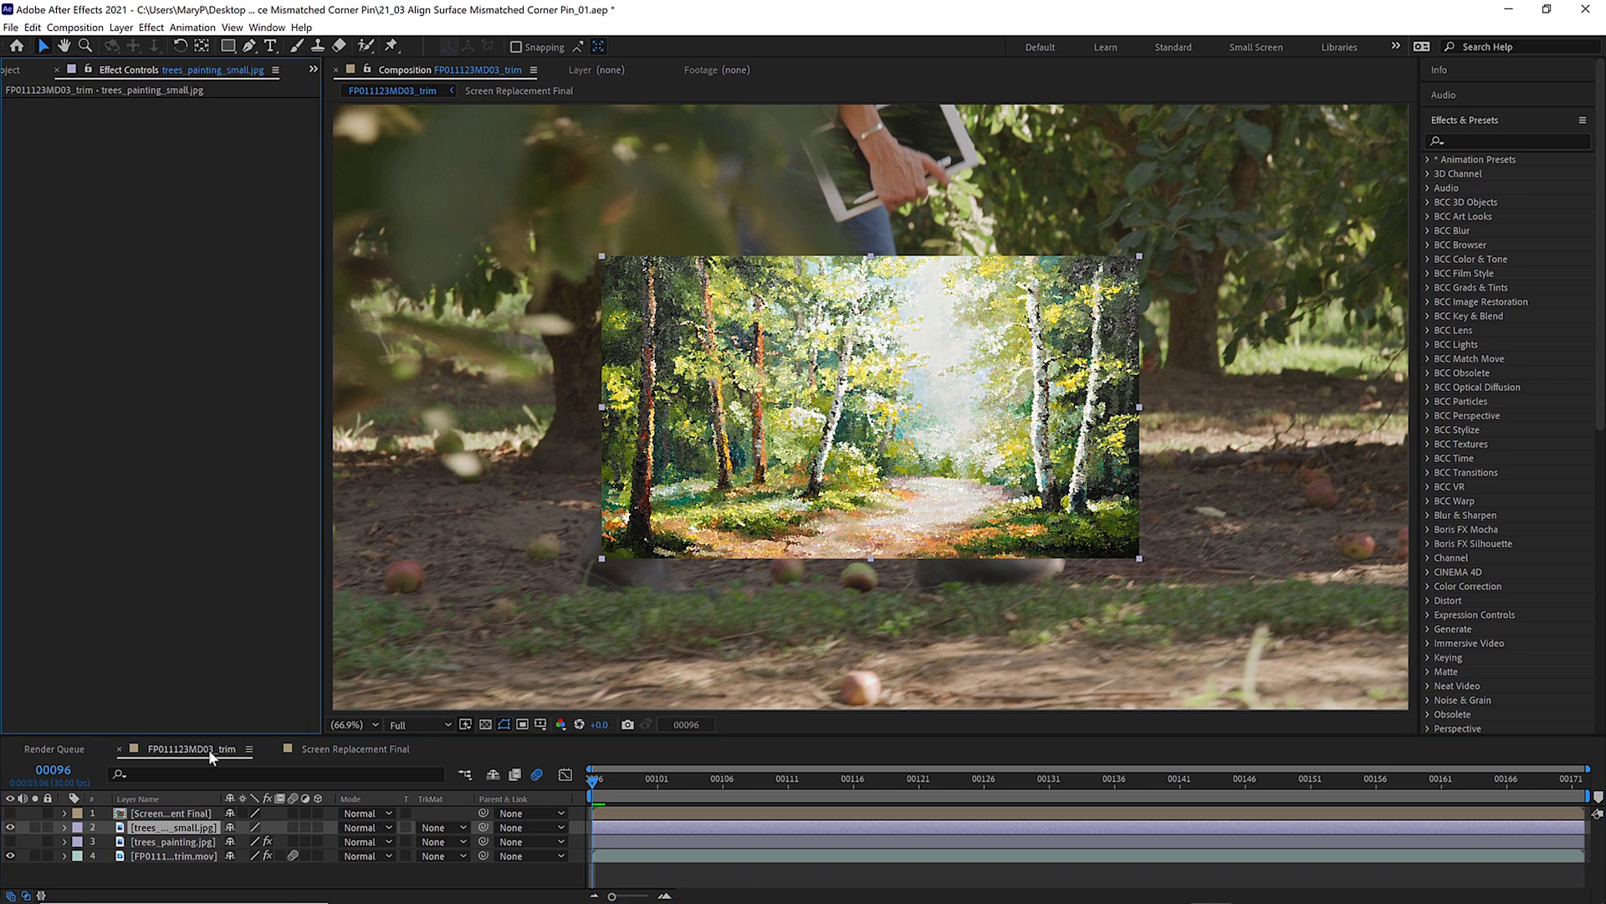
click(161, 853)
click(195, 418)
click(231, 467)
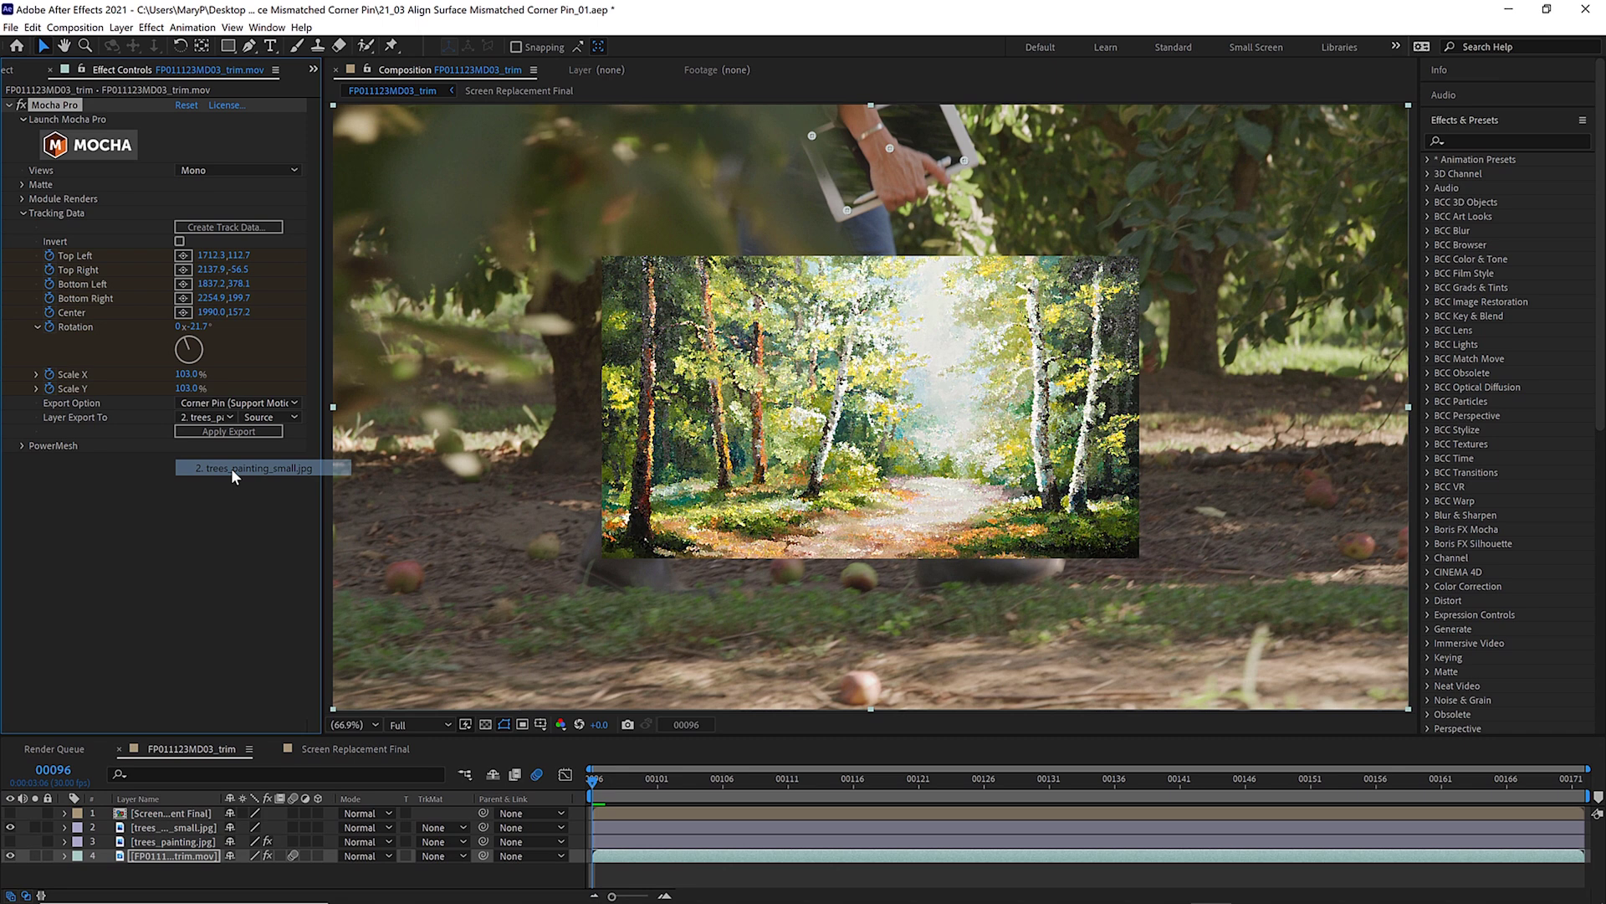
click(221, 433)
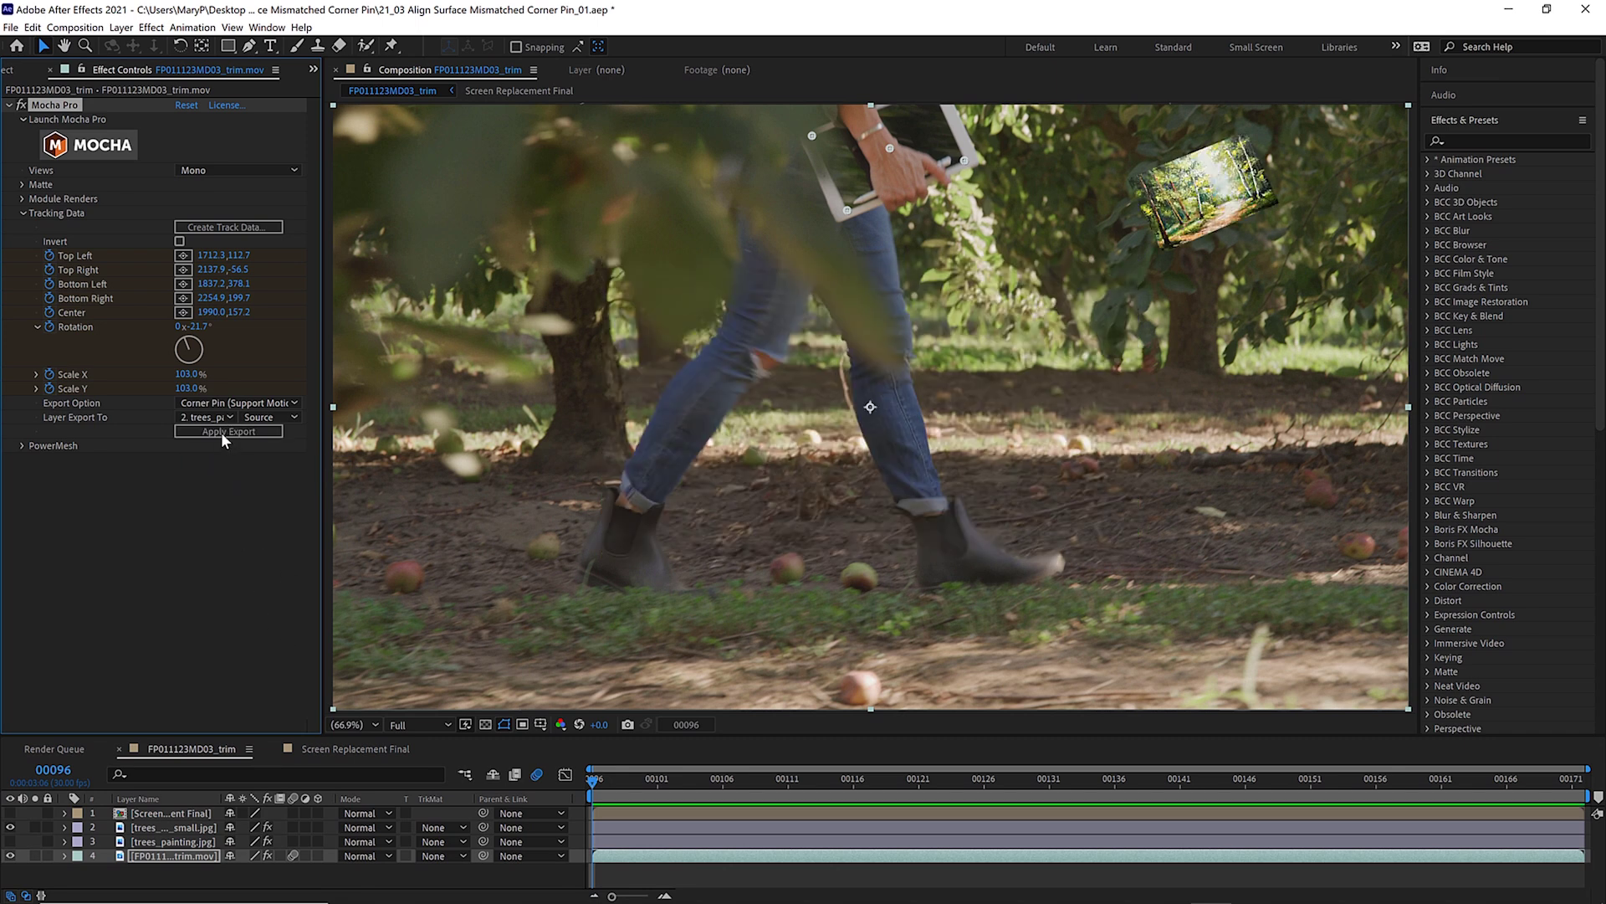
key(space)
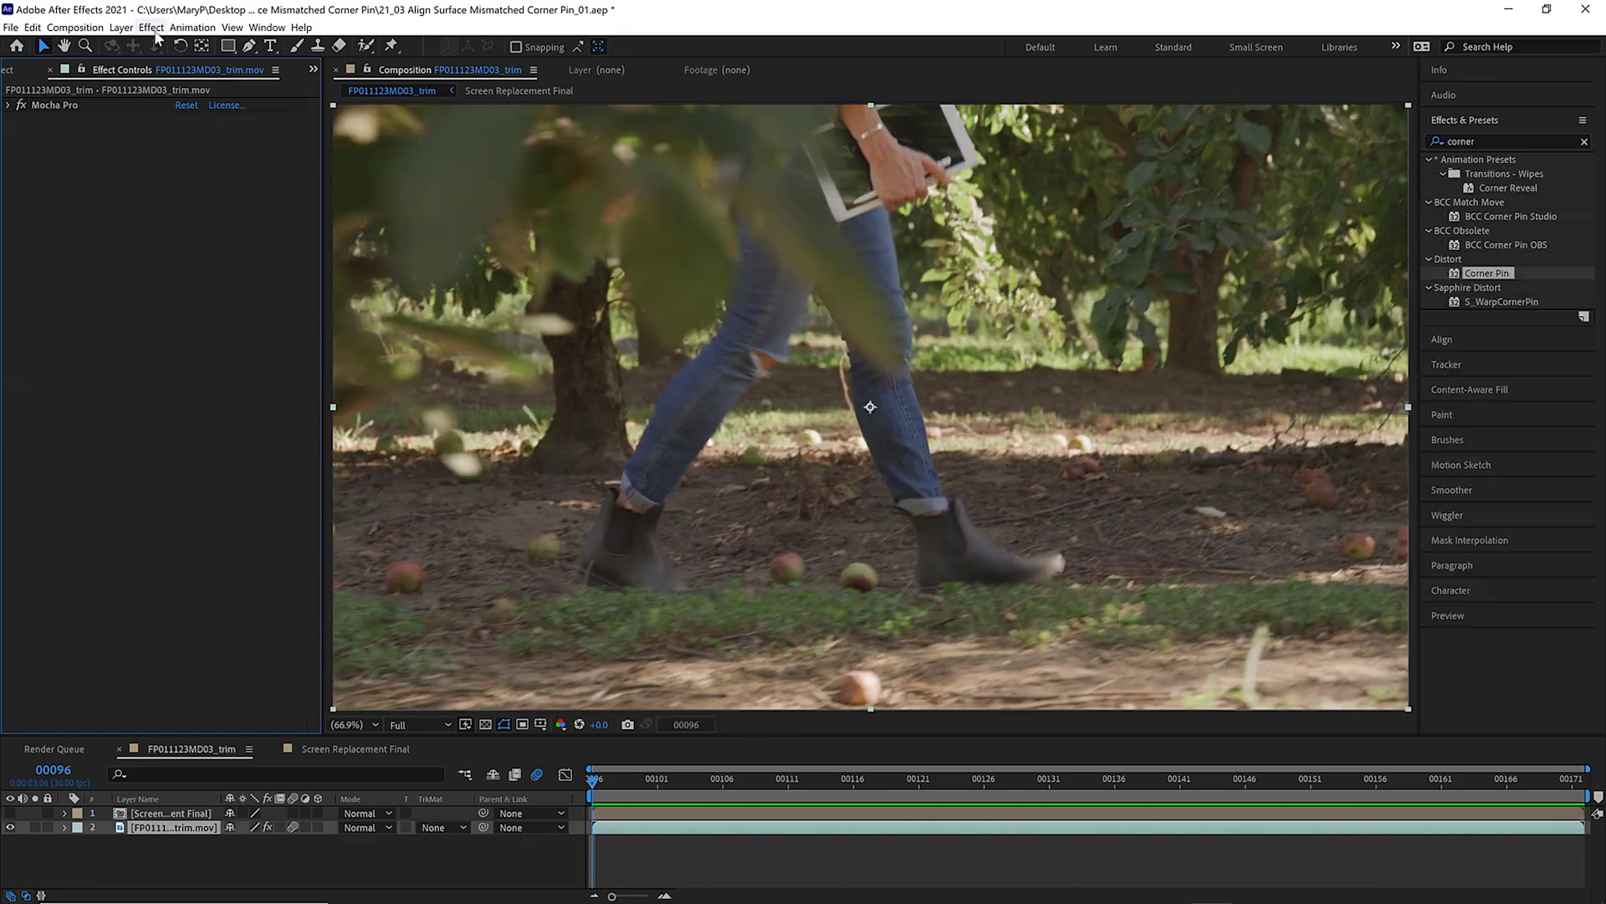
Try adding a second Mocha Pro effect to the FP011123MD03_trim.mov layer and delete it again.
click(152, 28)
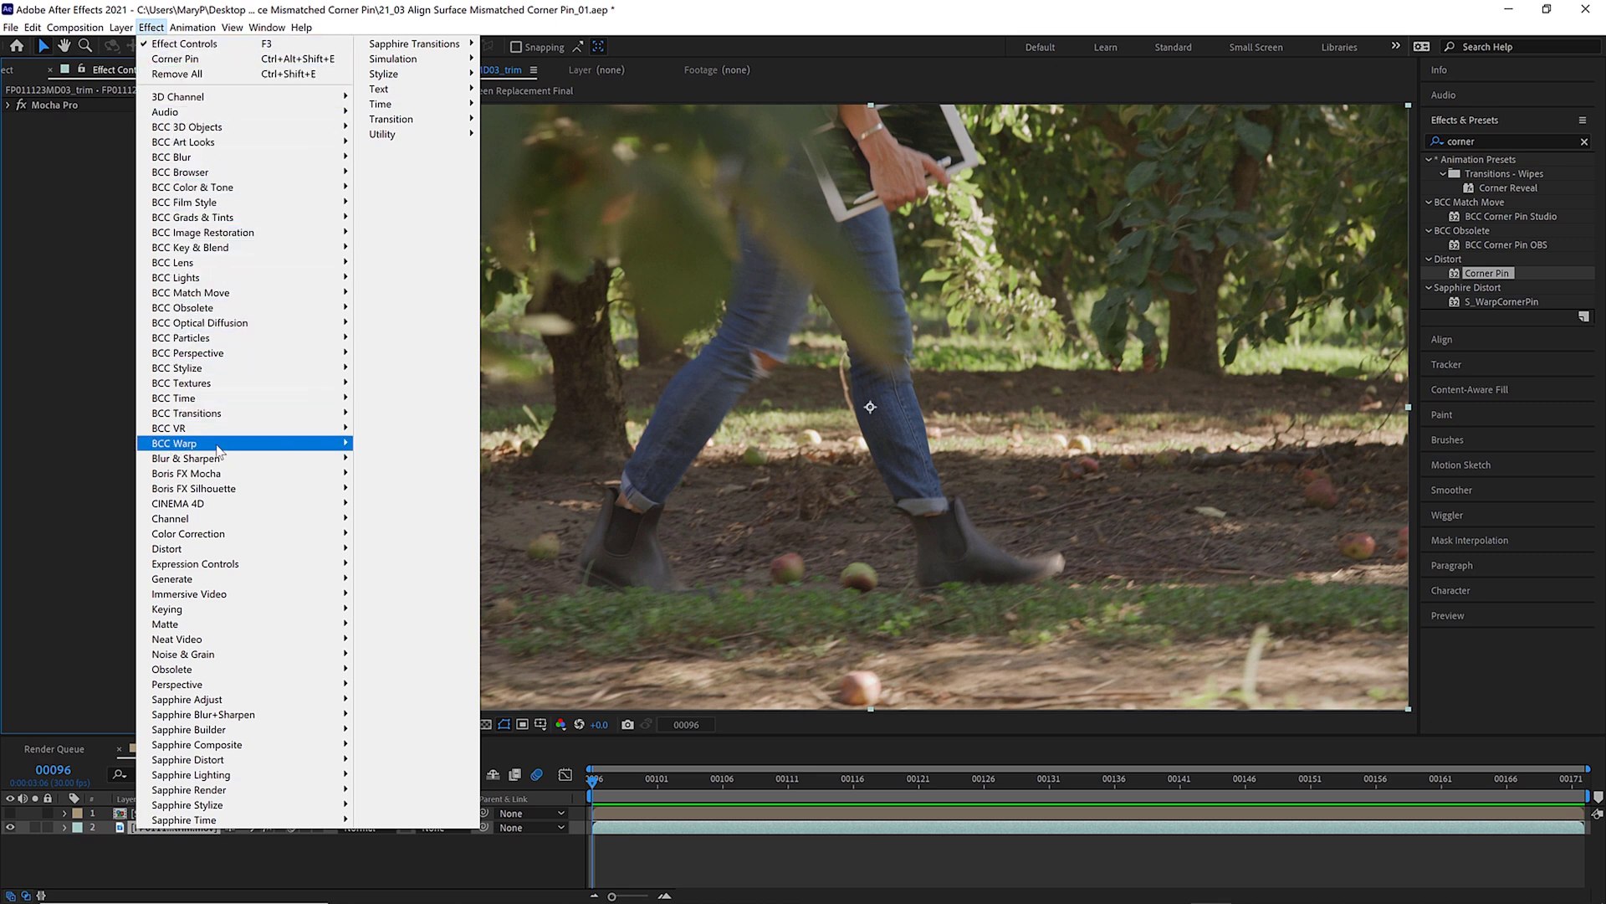
mouse_move(228, 479)
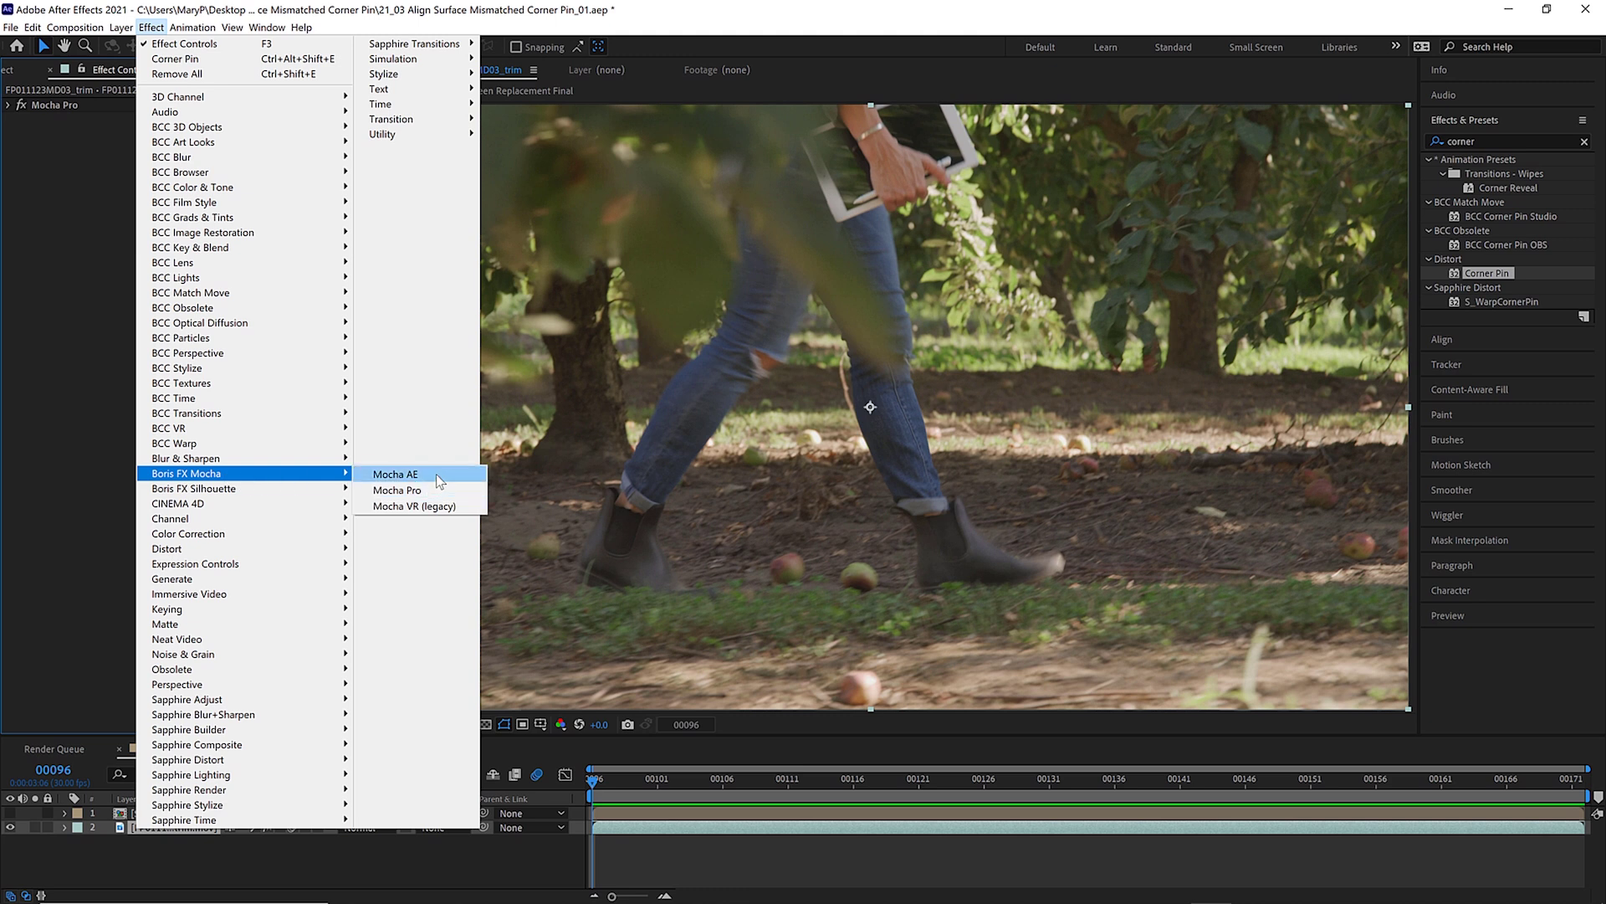
click(434, 487)
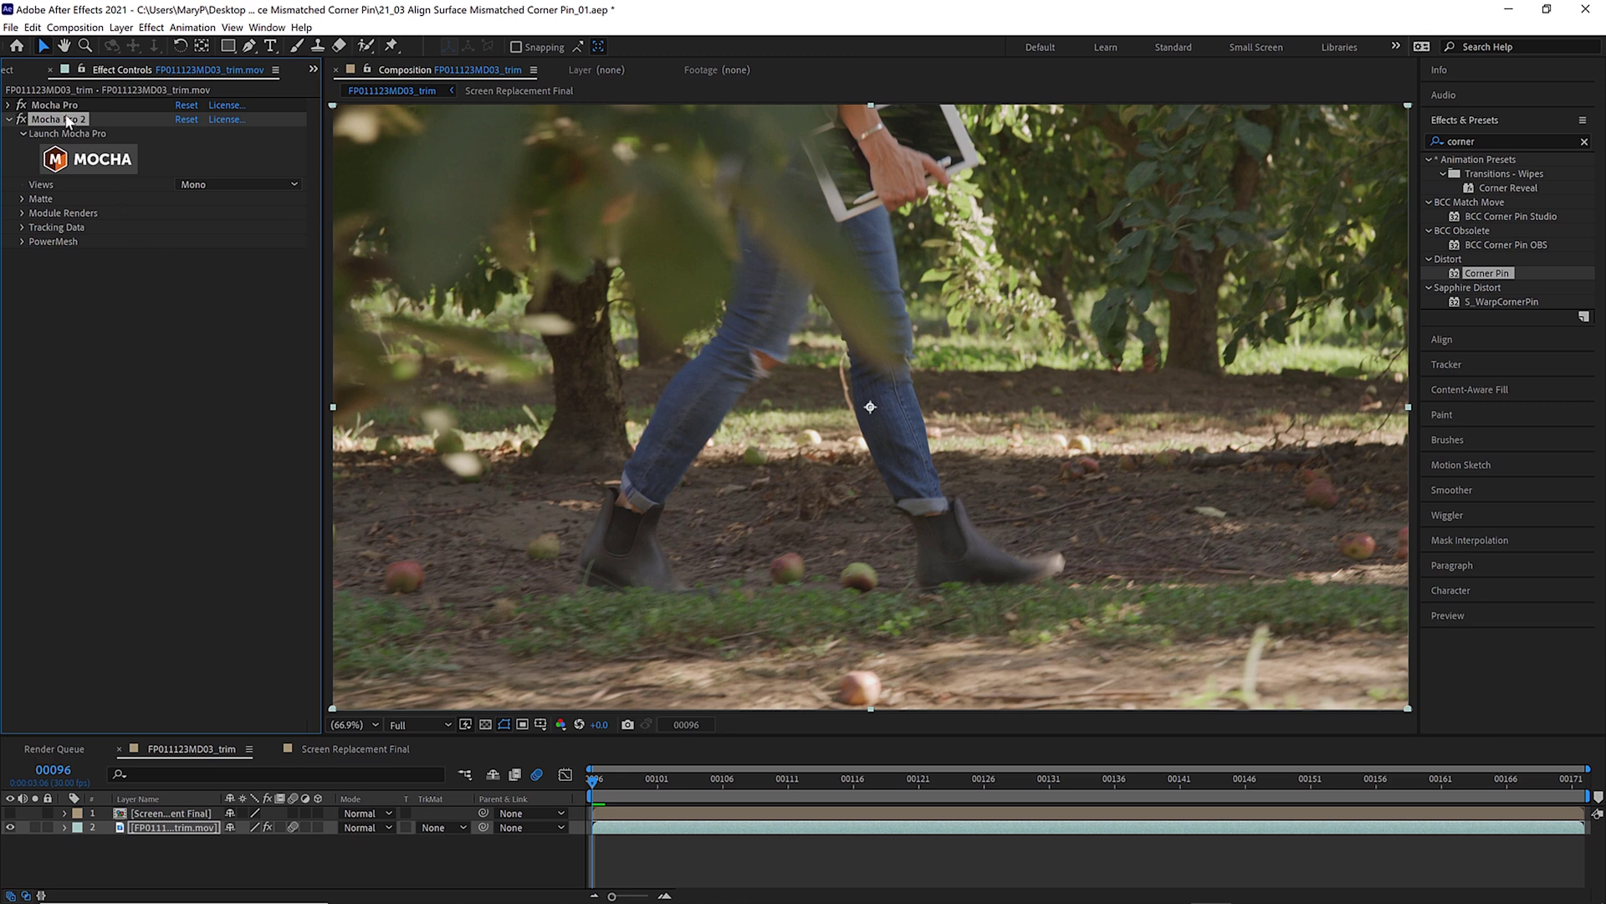
key(Delete)
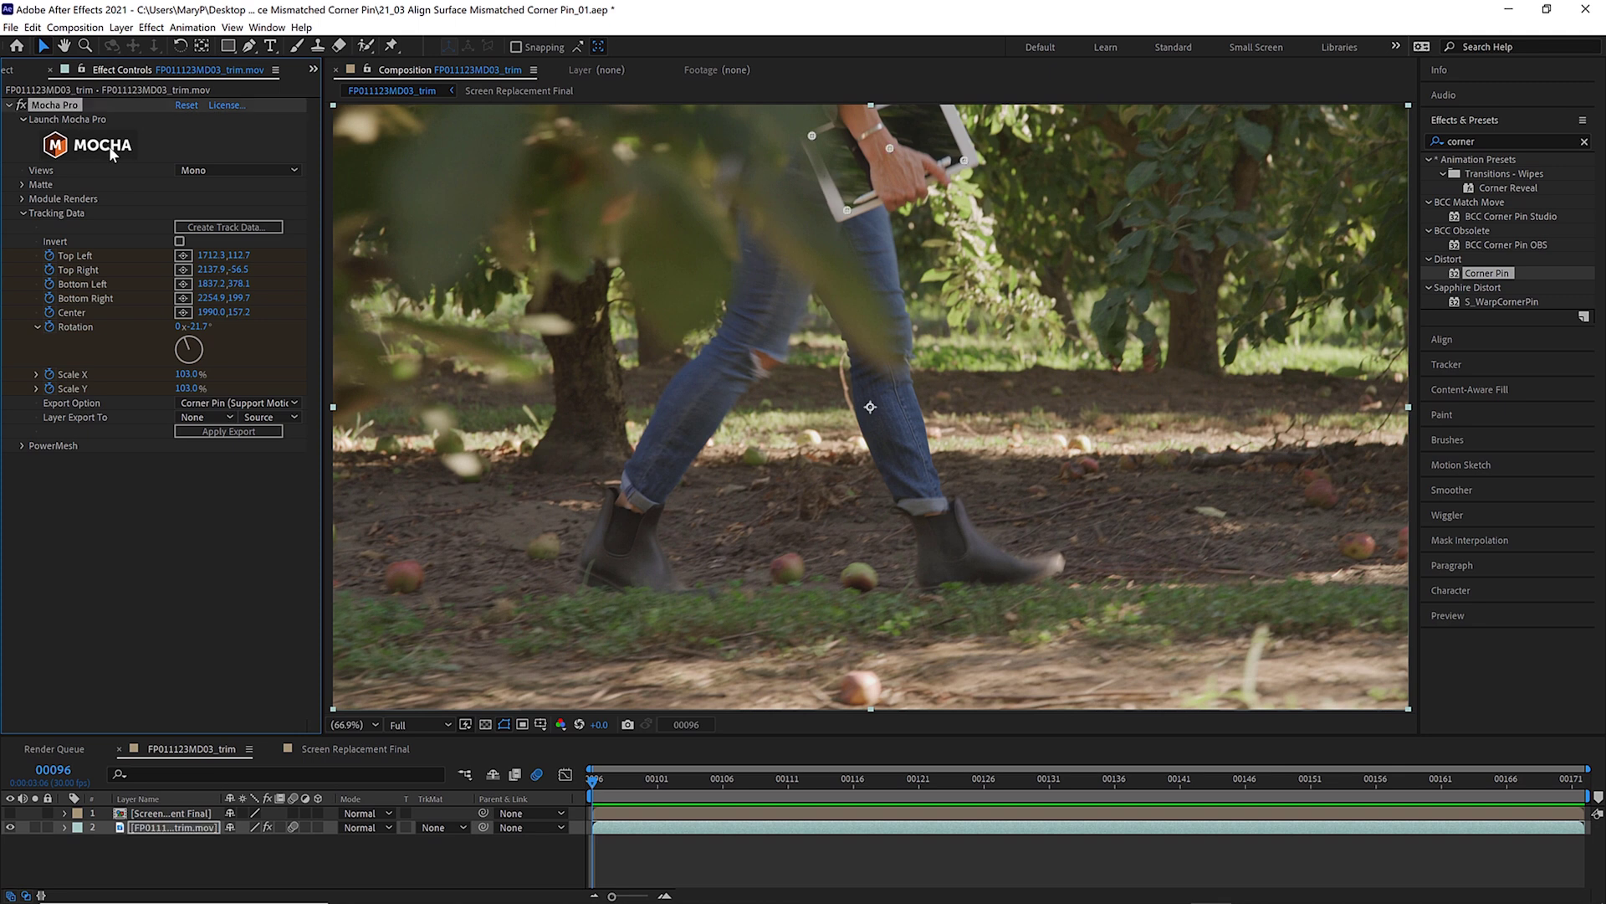
Launch Mocha from the footage's effect, review the screen track in AdjustTrack through the last frame, and select the pen layer.
click(103, 145)
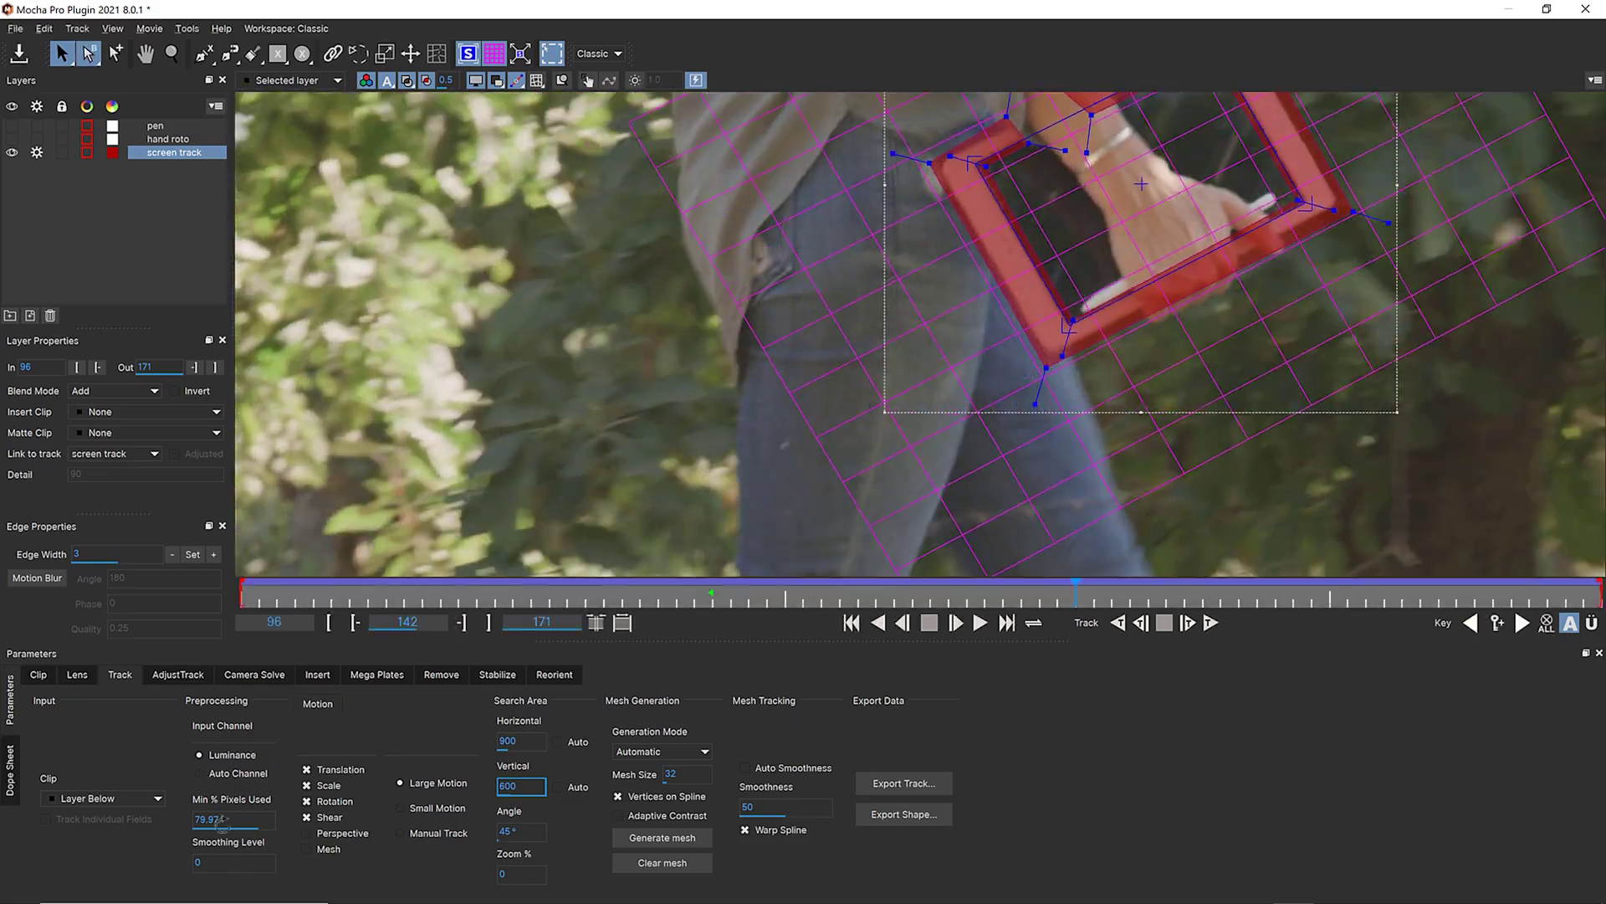
click(184, 676)
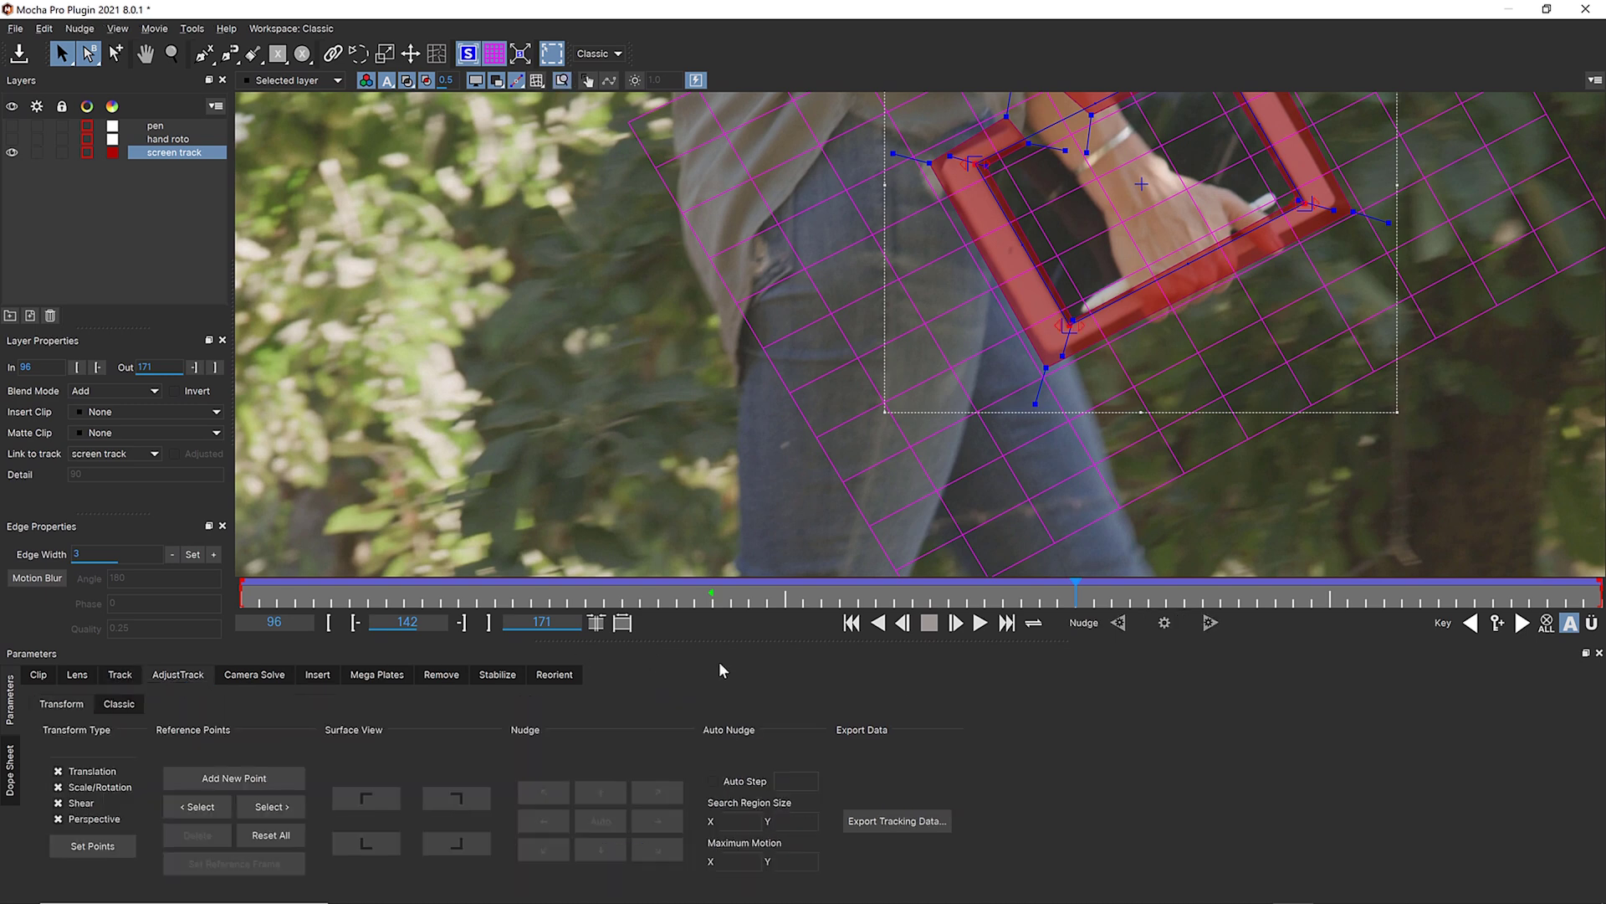
drag(1073, 594, 1294, 594)
drag(1414, 595, 1602, 595)
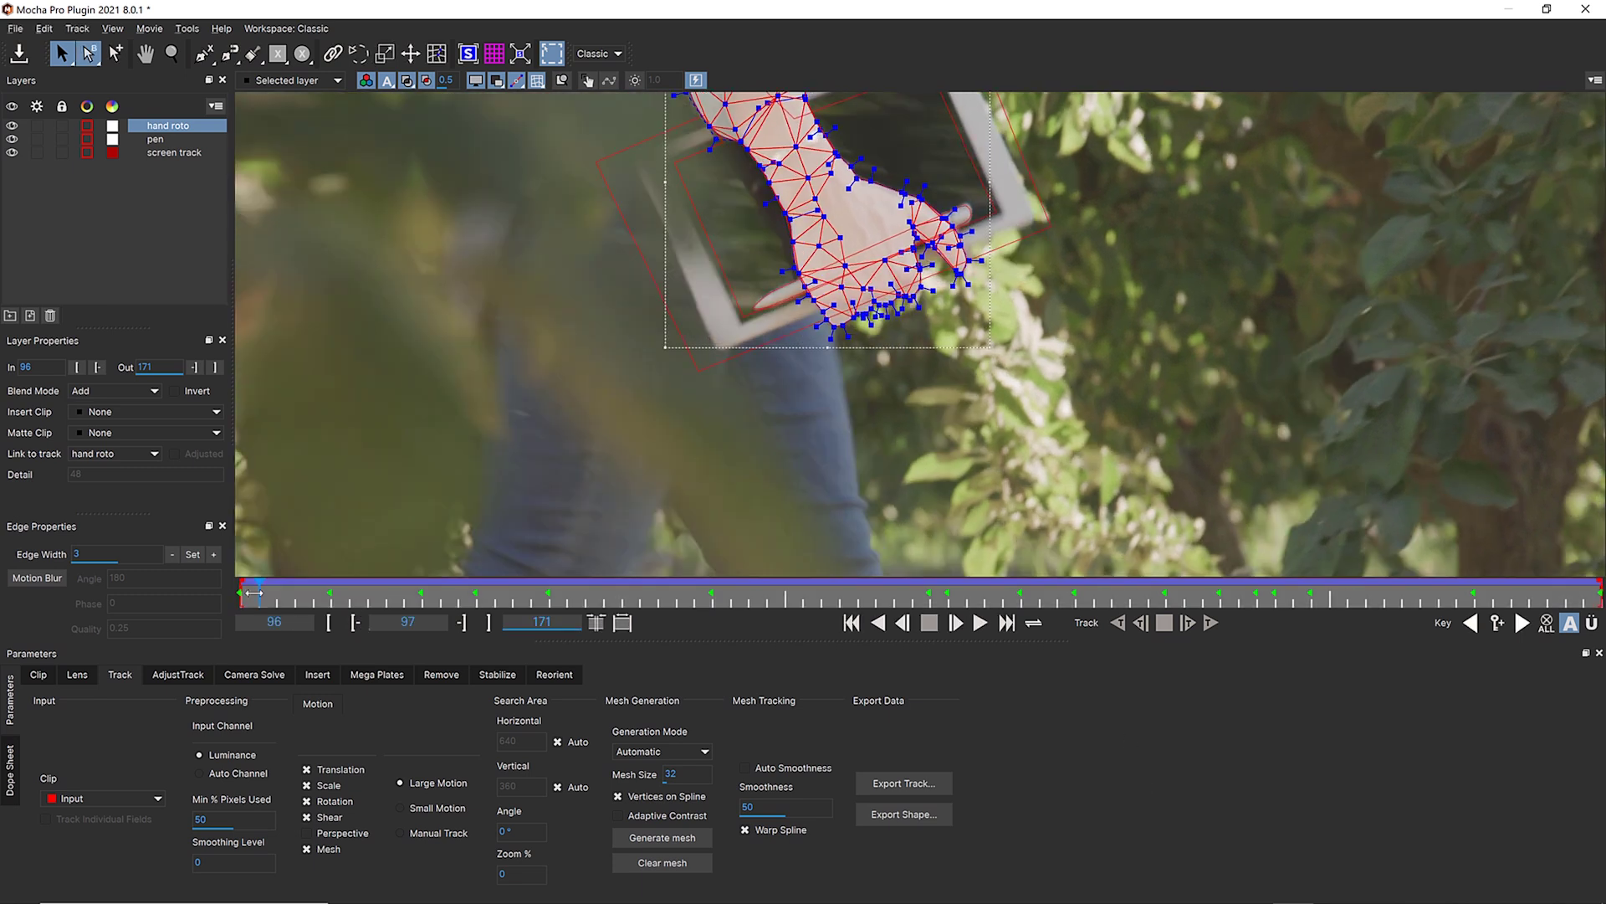
click(159, 139)
key(t)
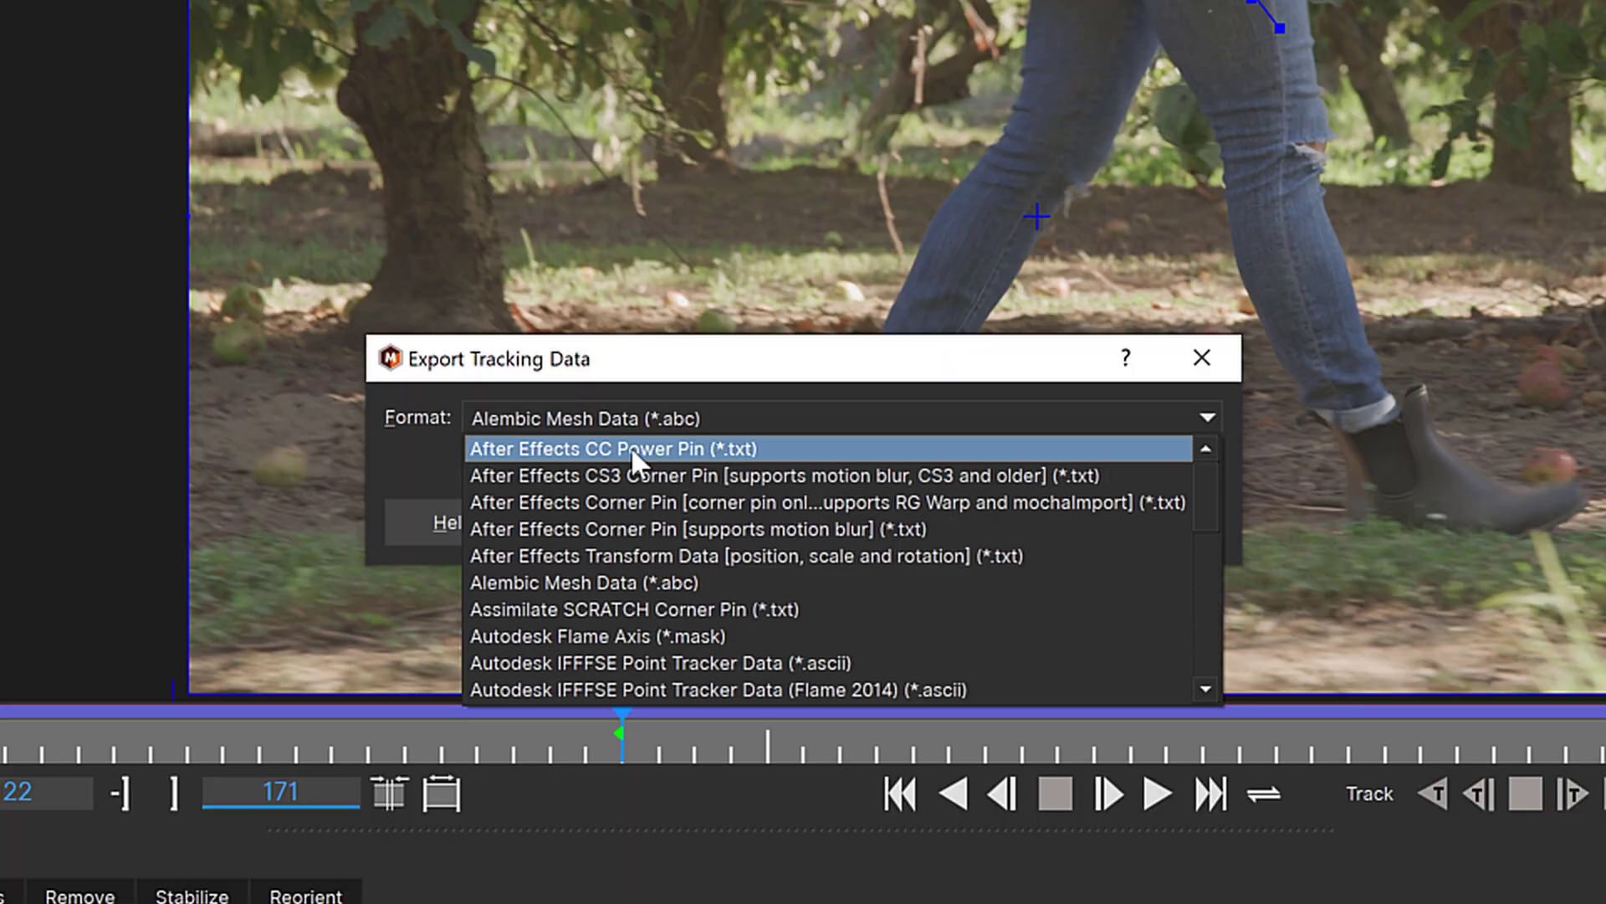
Copy the tracking data to the clipboard in After Effects CS3 Corner Pin [supports motion blur, CS3 and older] format.
click(633, 469)
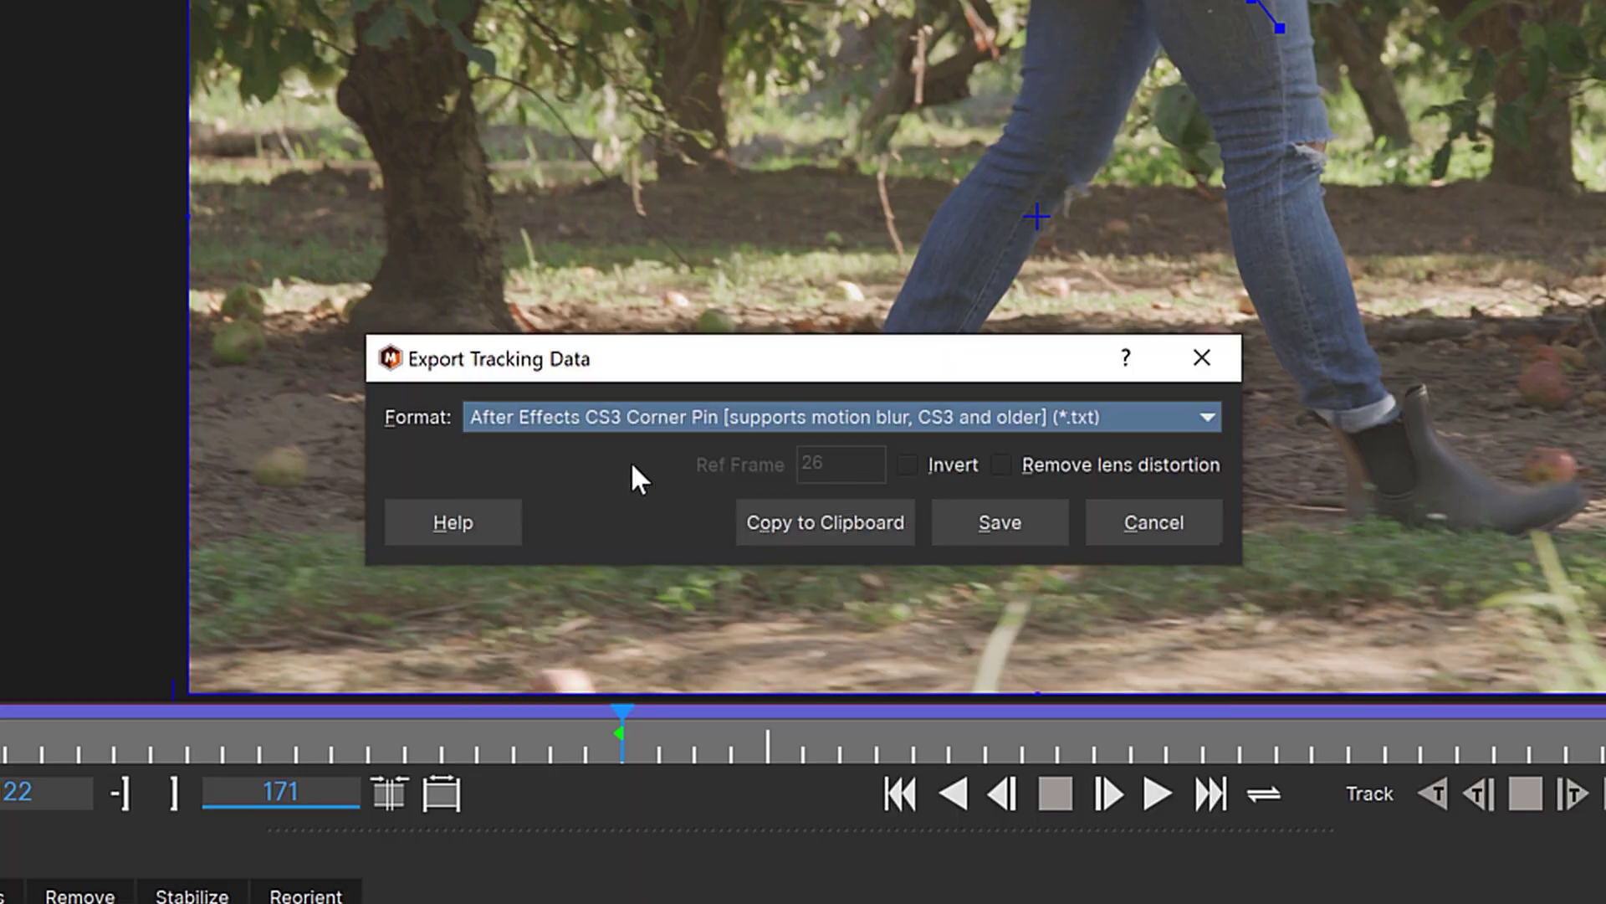
click(815, 521)
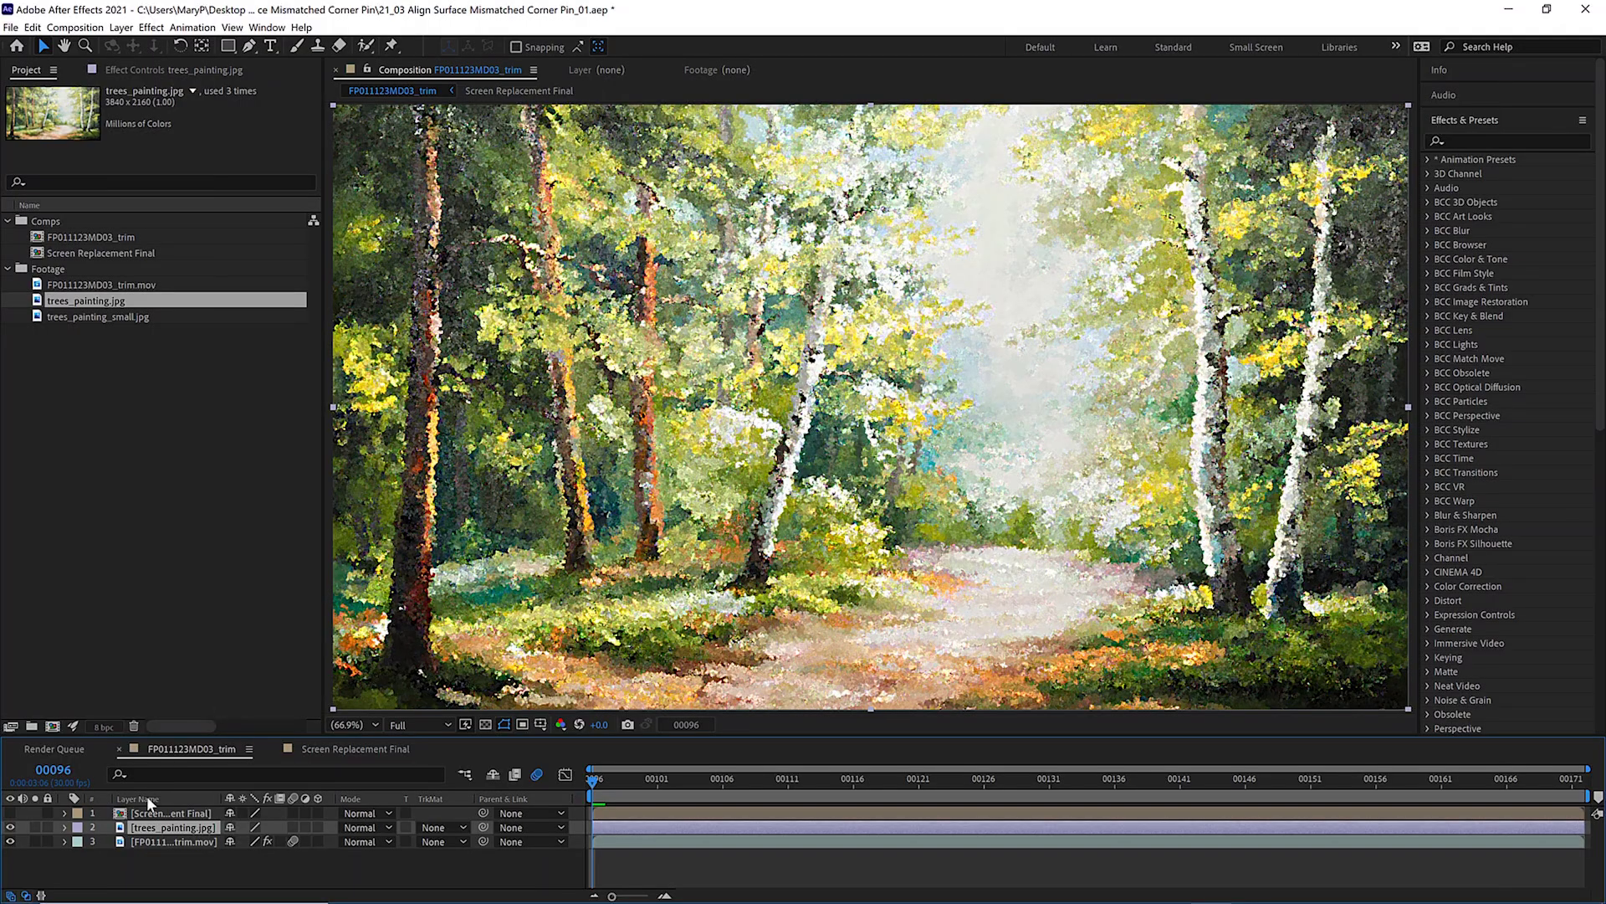
Select the FP011123MD03_trim.mov layer, apply its Mocha Pro corner pin export to trees_painting.jpg and preview the motion.
click(143, 840)
click(189, 72)
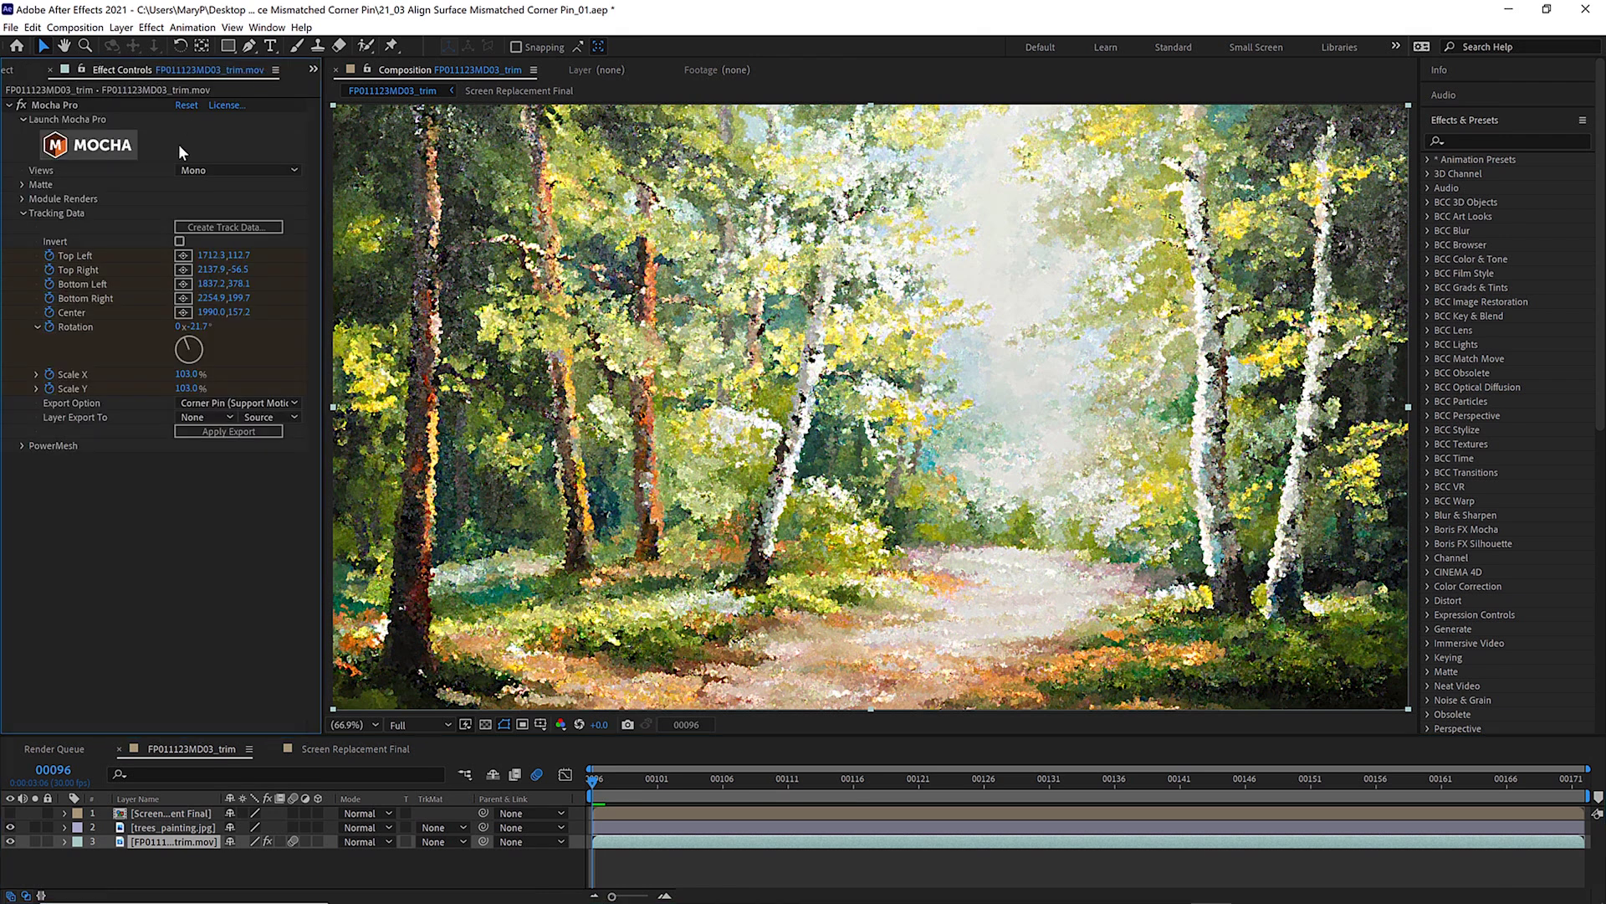
click(197, 419)
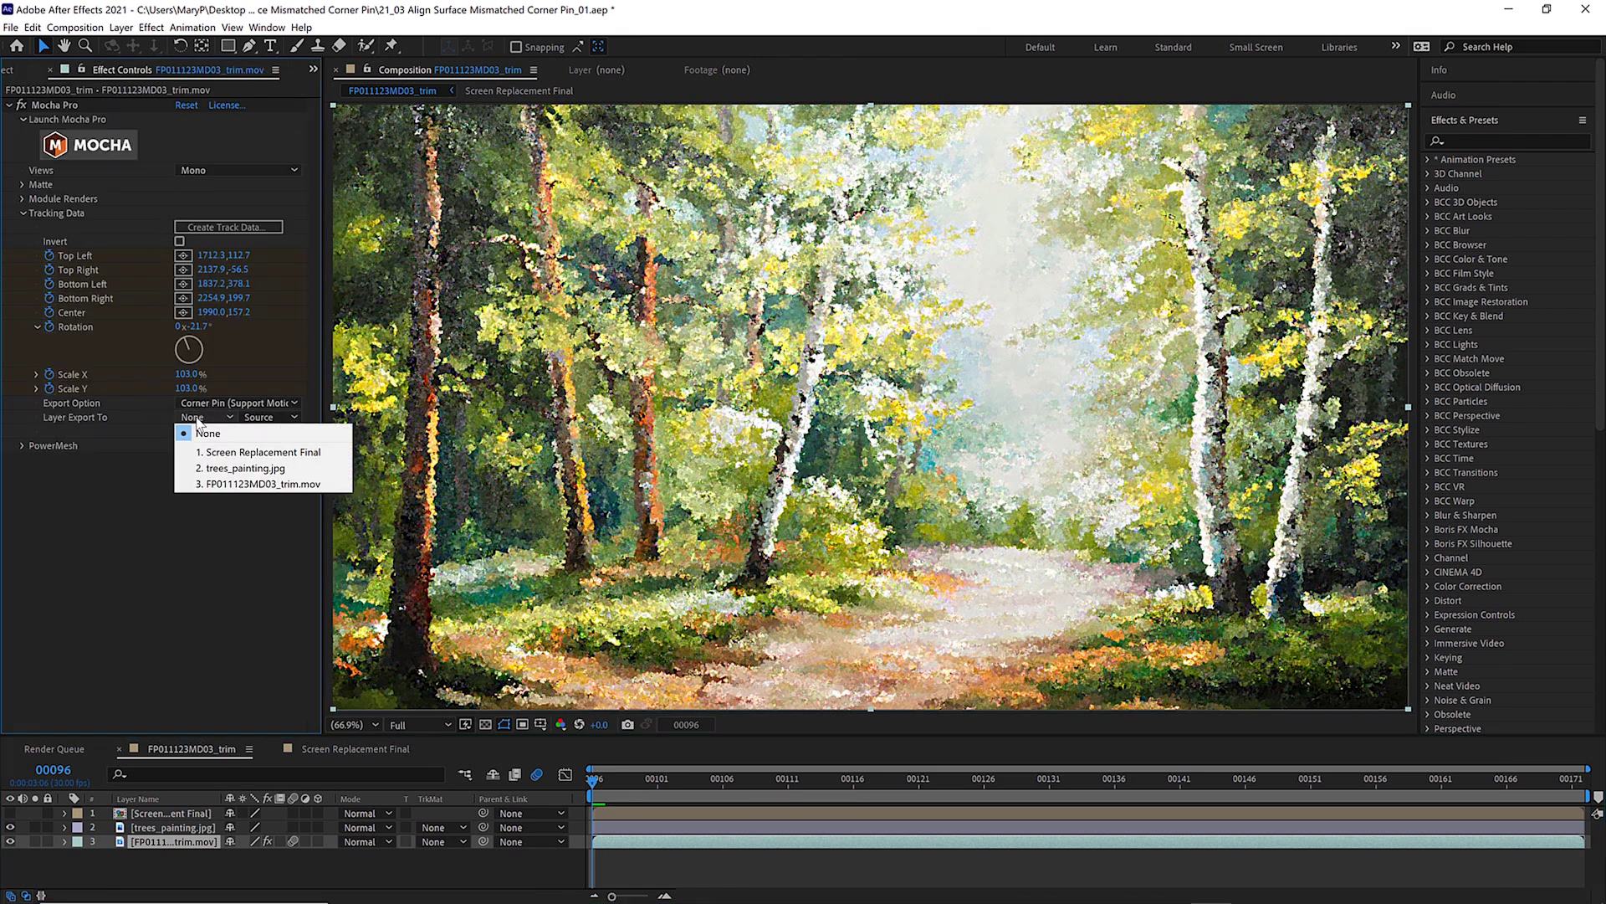
click(230, 468)
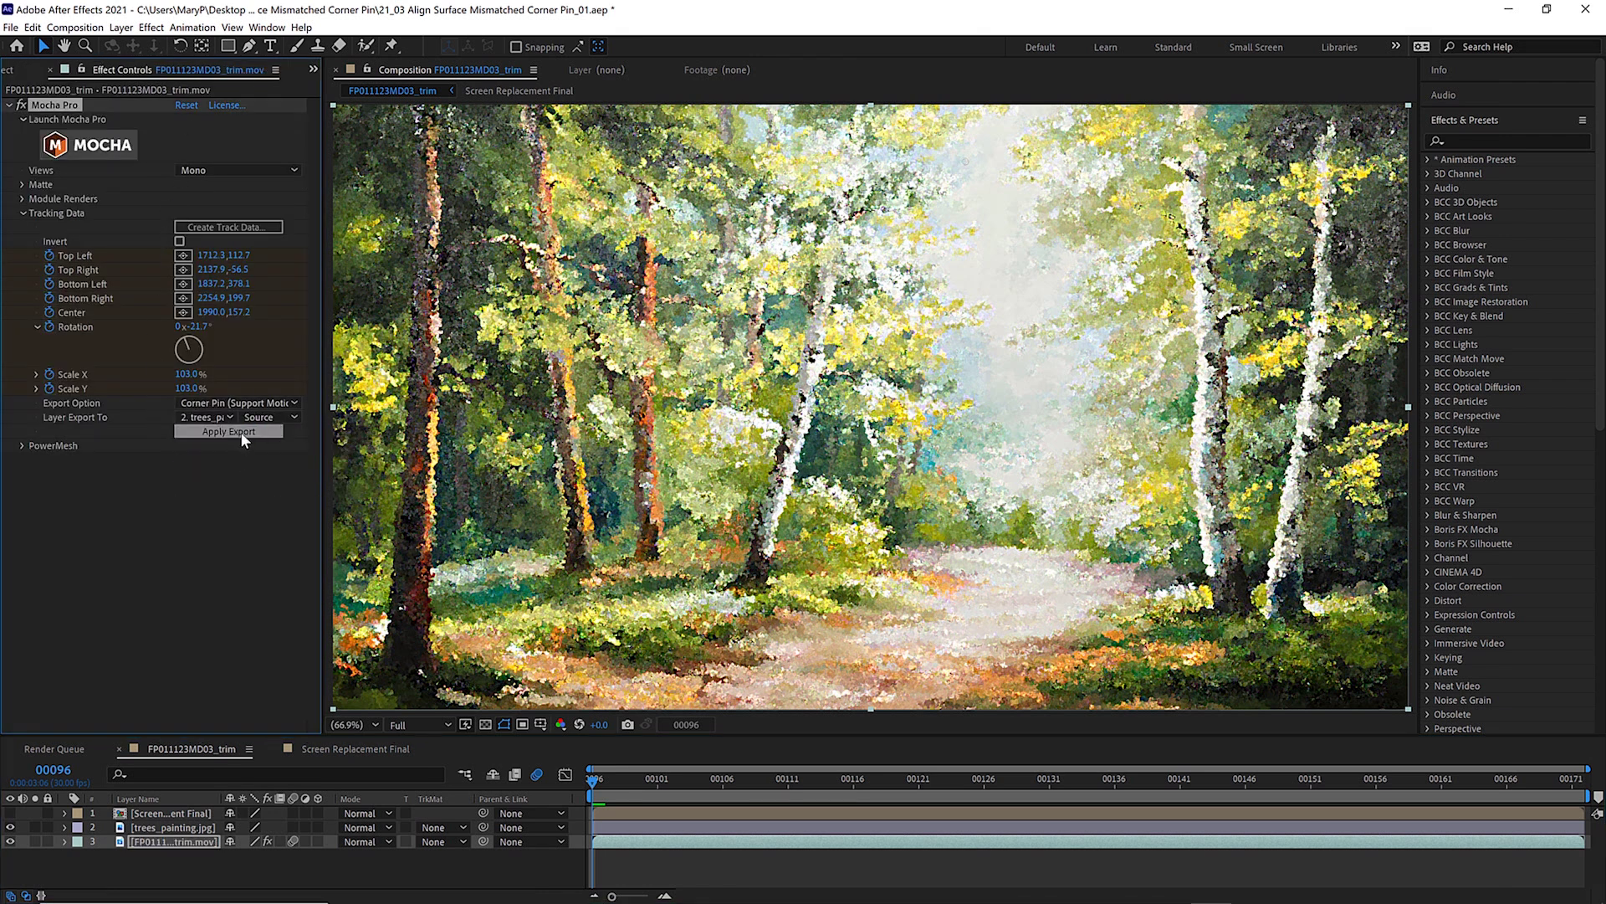
click(244, 433)
key(space)
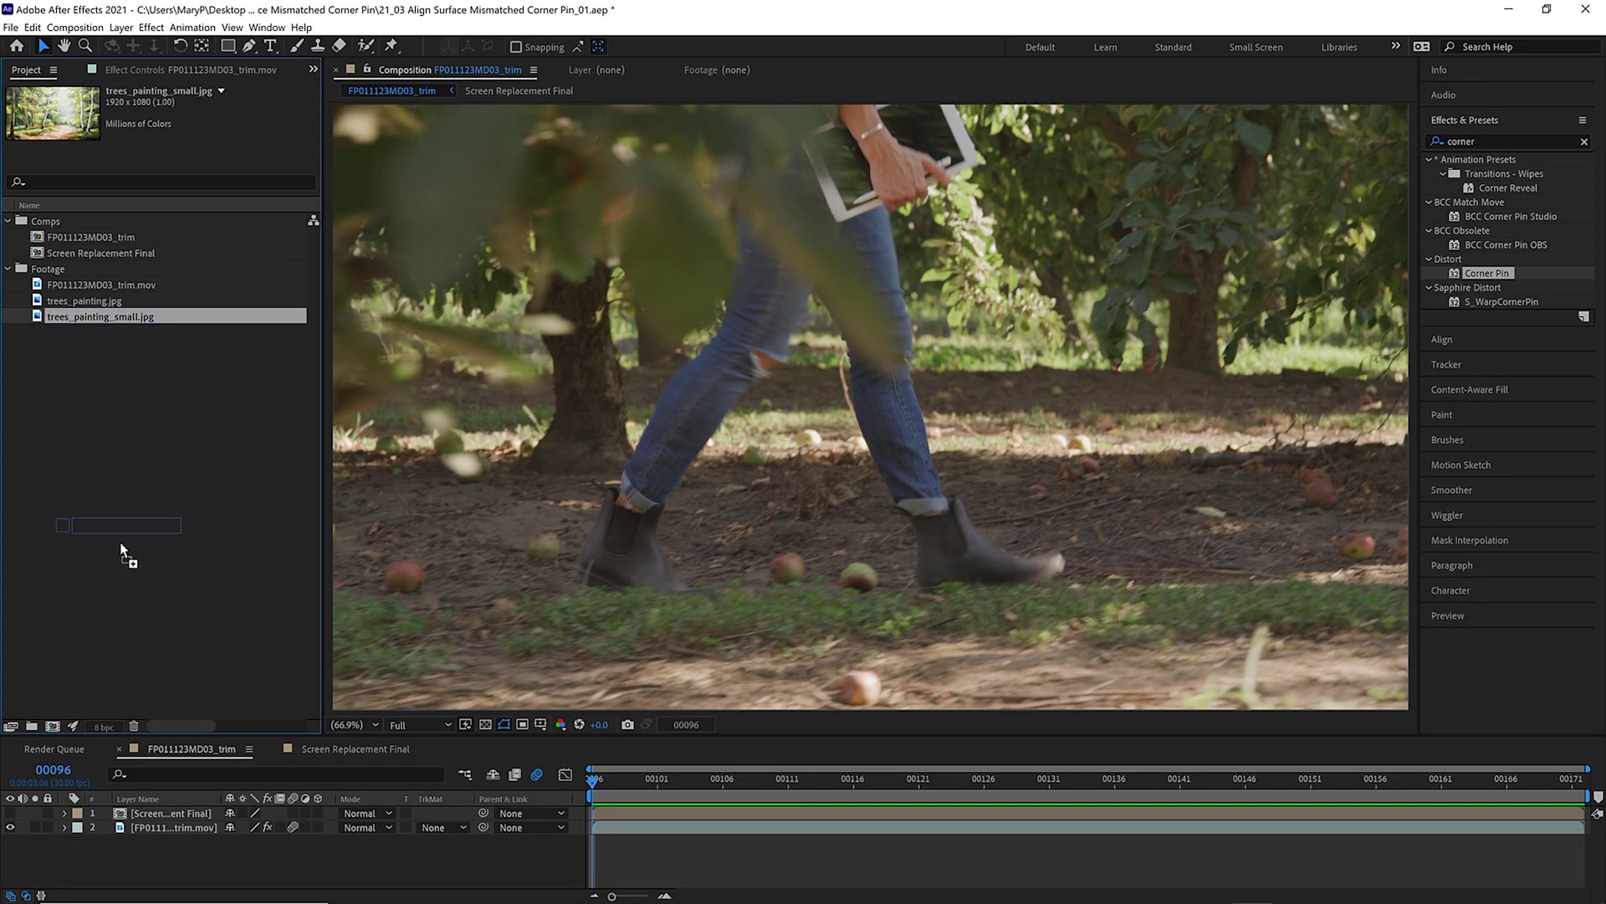
Place trees_painting_small.jpg directly above the footage layer and apply the Corner Pin effect to it at frame 122.
drag(122, 550, 191, 822)
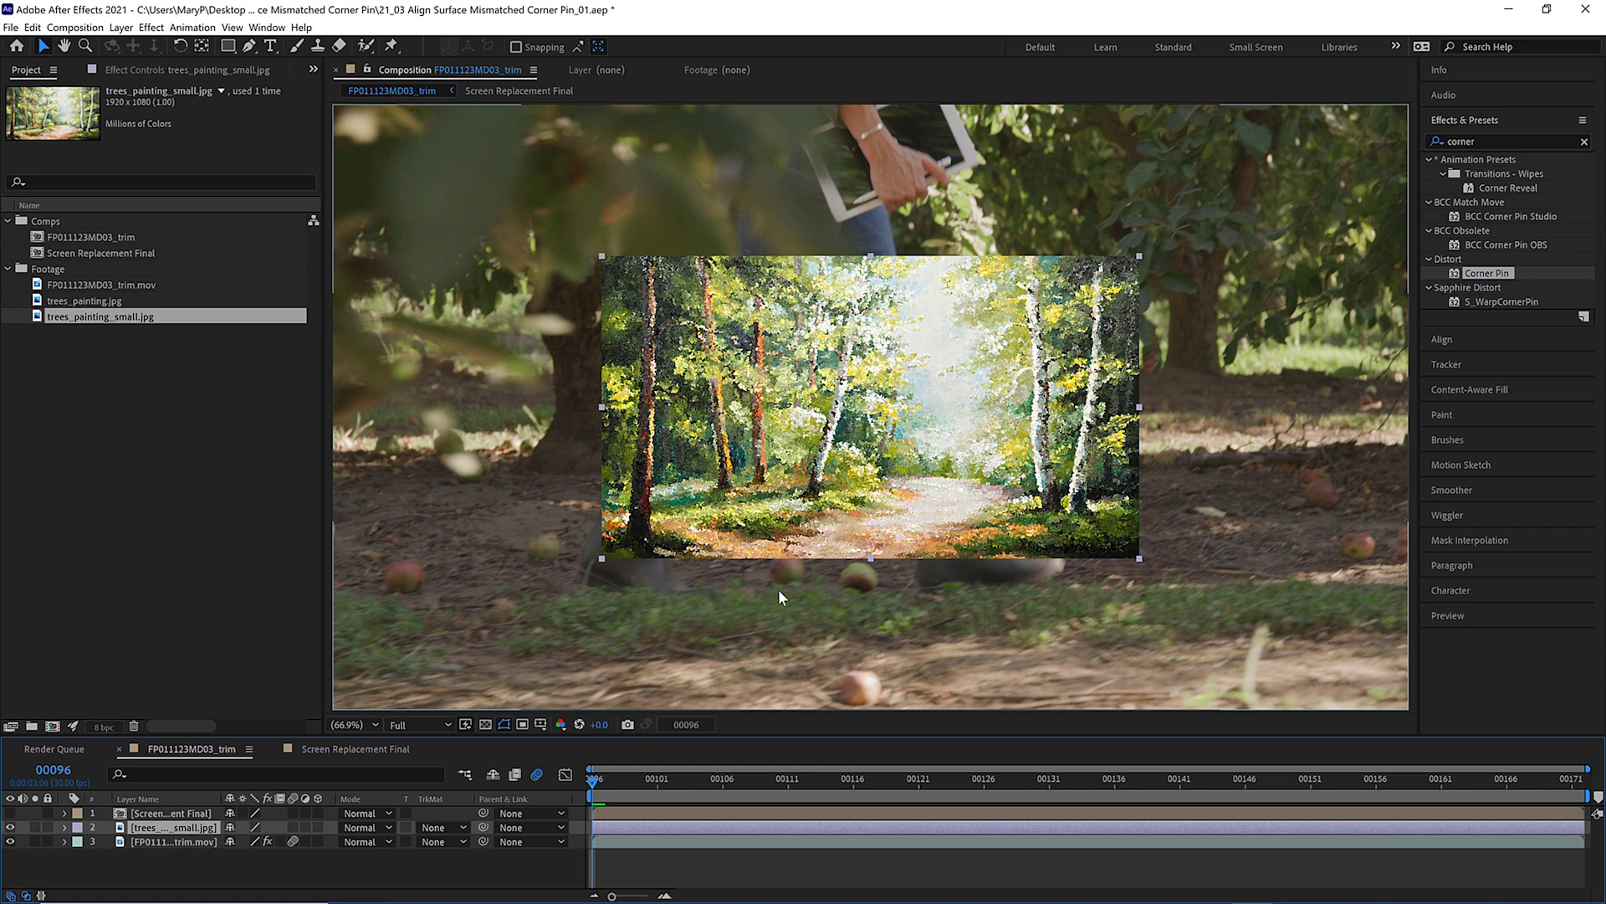
drag(601, 780, 931, 780)
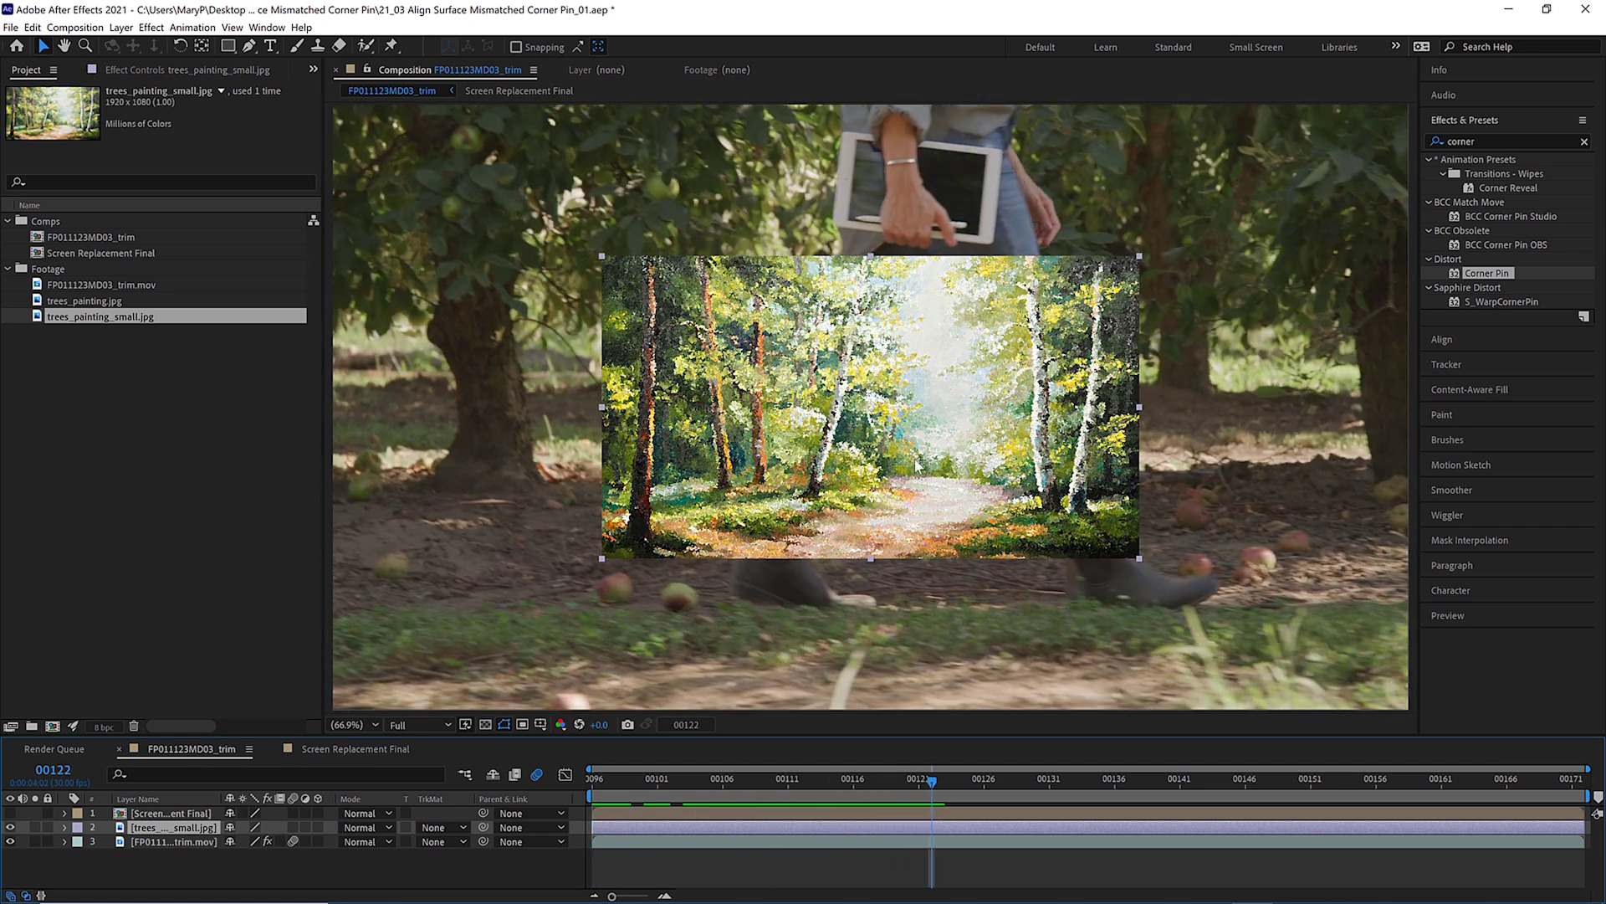
drag(1486, 273, 164, 827)
Fit the painting's four corner pins to the corners of the tablet's screen.
mouse_move(602, 255)
mouse_down()
mouse_move(842, 174)
mouse_move(857, 140)
mouse_up()
drag(1139, 255, 990, 153)
mouse_move(1140, 557)
mouse_down()
mouse_move(825, 544)
mouse_move(968, 201)
mouse_move(978, 235)
mouse_up()
drag(601, 557, 846, 222)
drag(856, 141, 857, 145)
drag(980, 236, 983, 236)
drag(989, 155, 992, 157)
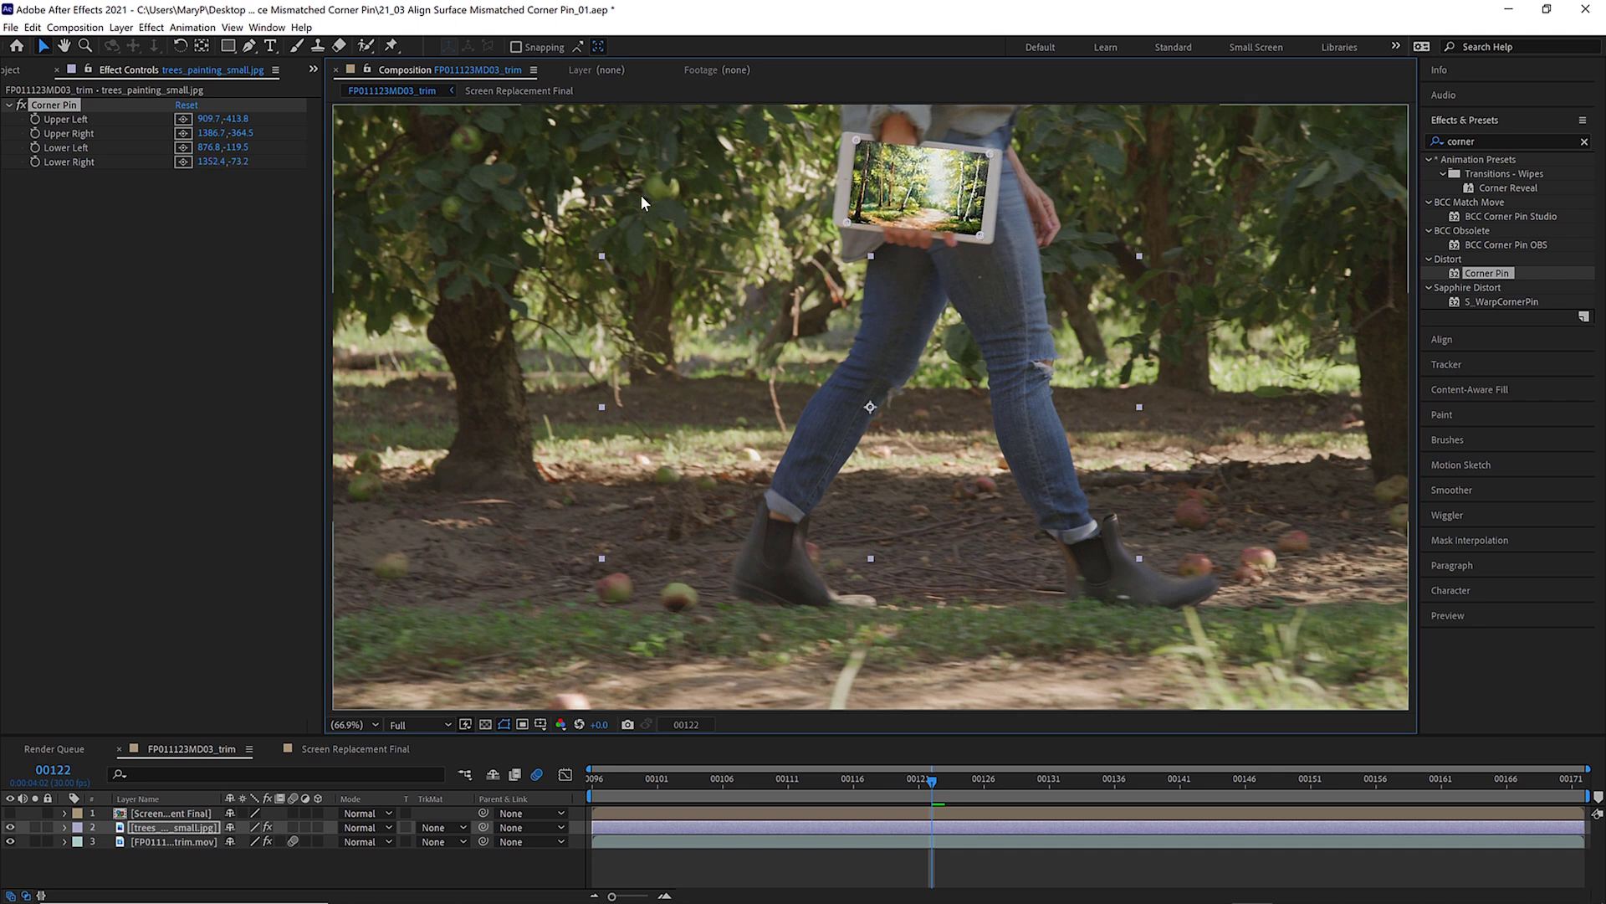
Pre-compose the pinned painting as "align surface screen", moving all attributes into the new composition.
click(121, 27)
click(168, 495)
click(39, 160)
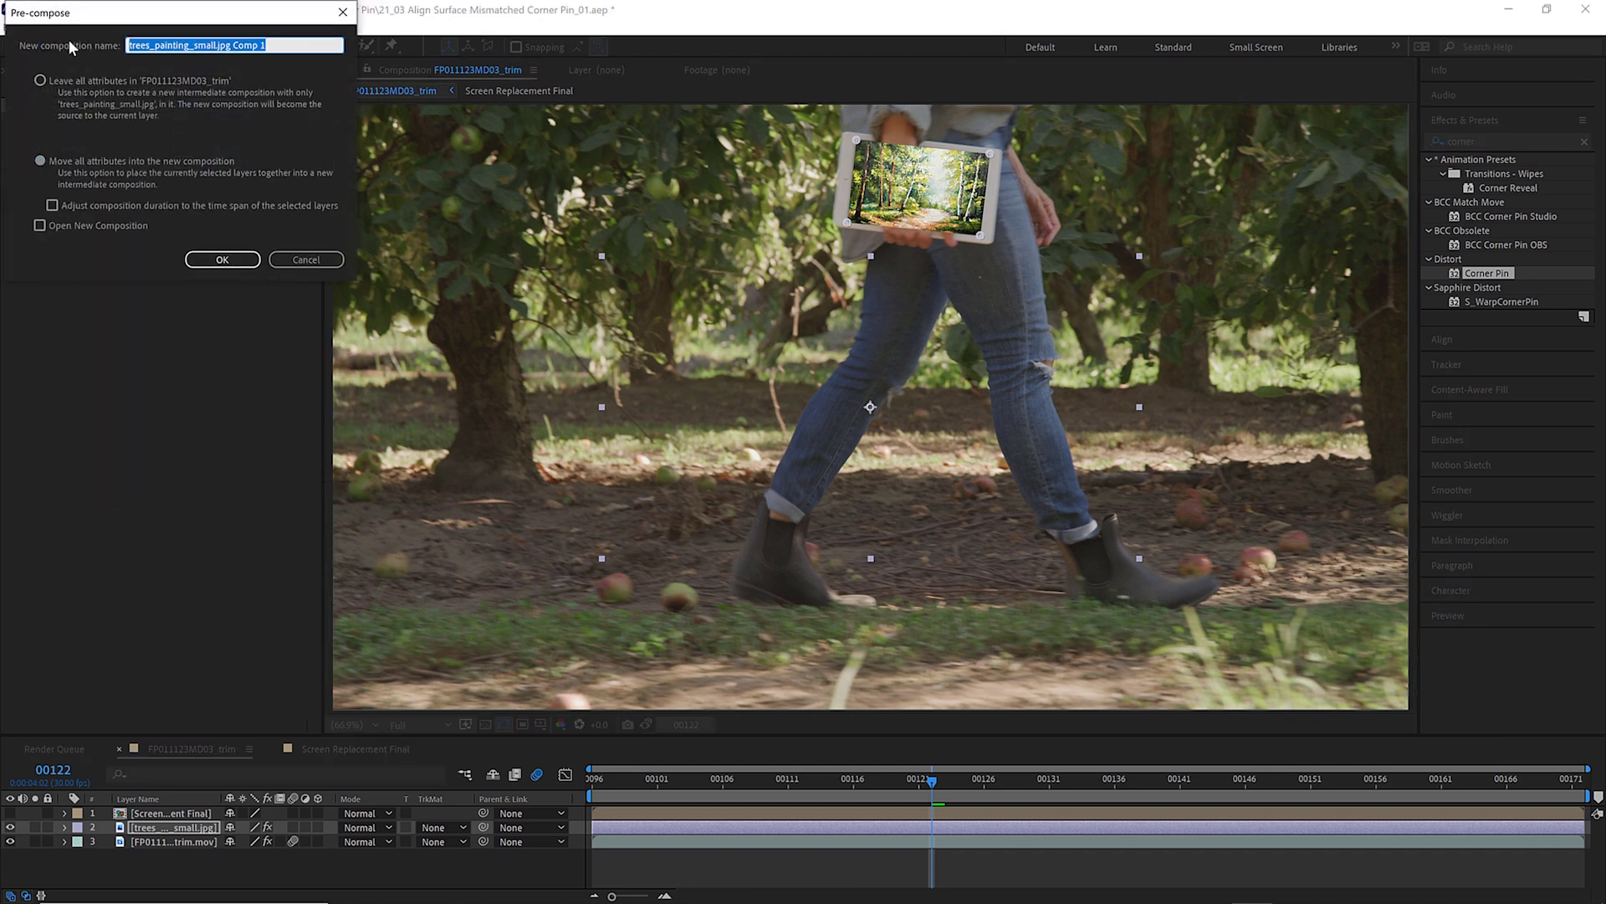
text(align surface screen)
click(222, 258)
Try exporting the footage's Mocha Pro corner pin track to the align surface screen layer, preview it, and undo the export.
click(173, 841)
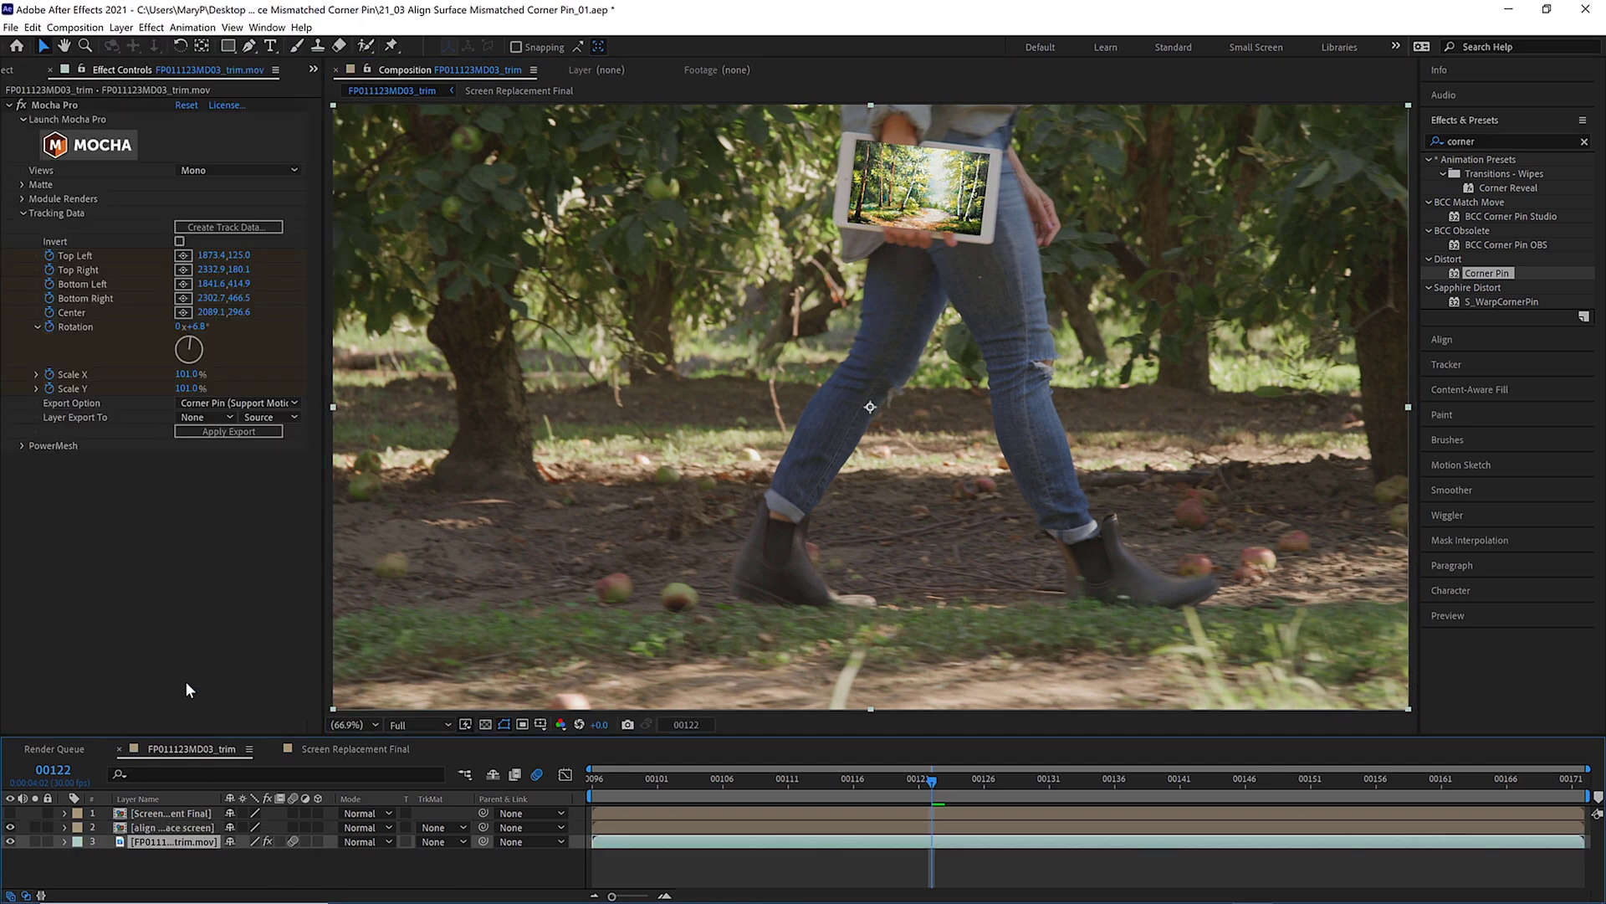
click(201, 411)
click(234, 466)
click(229, 433)
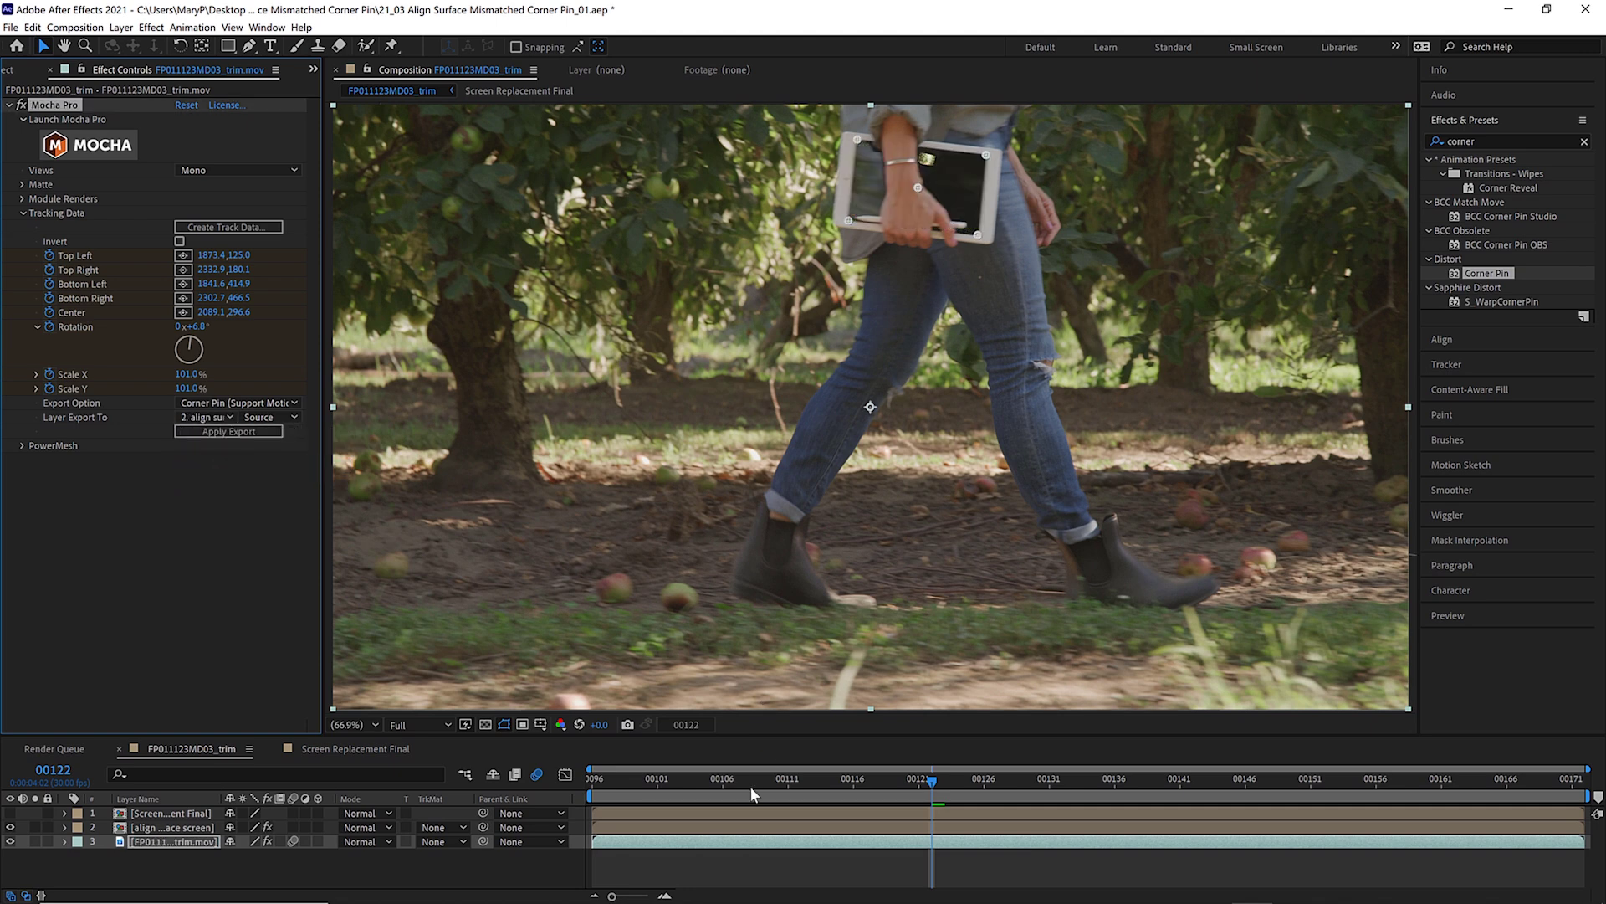
key(space)
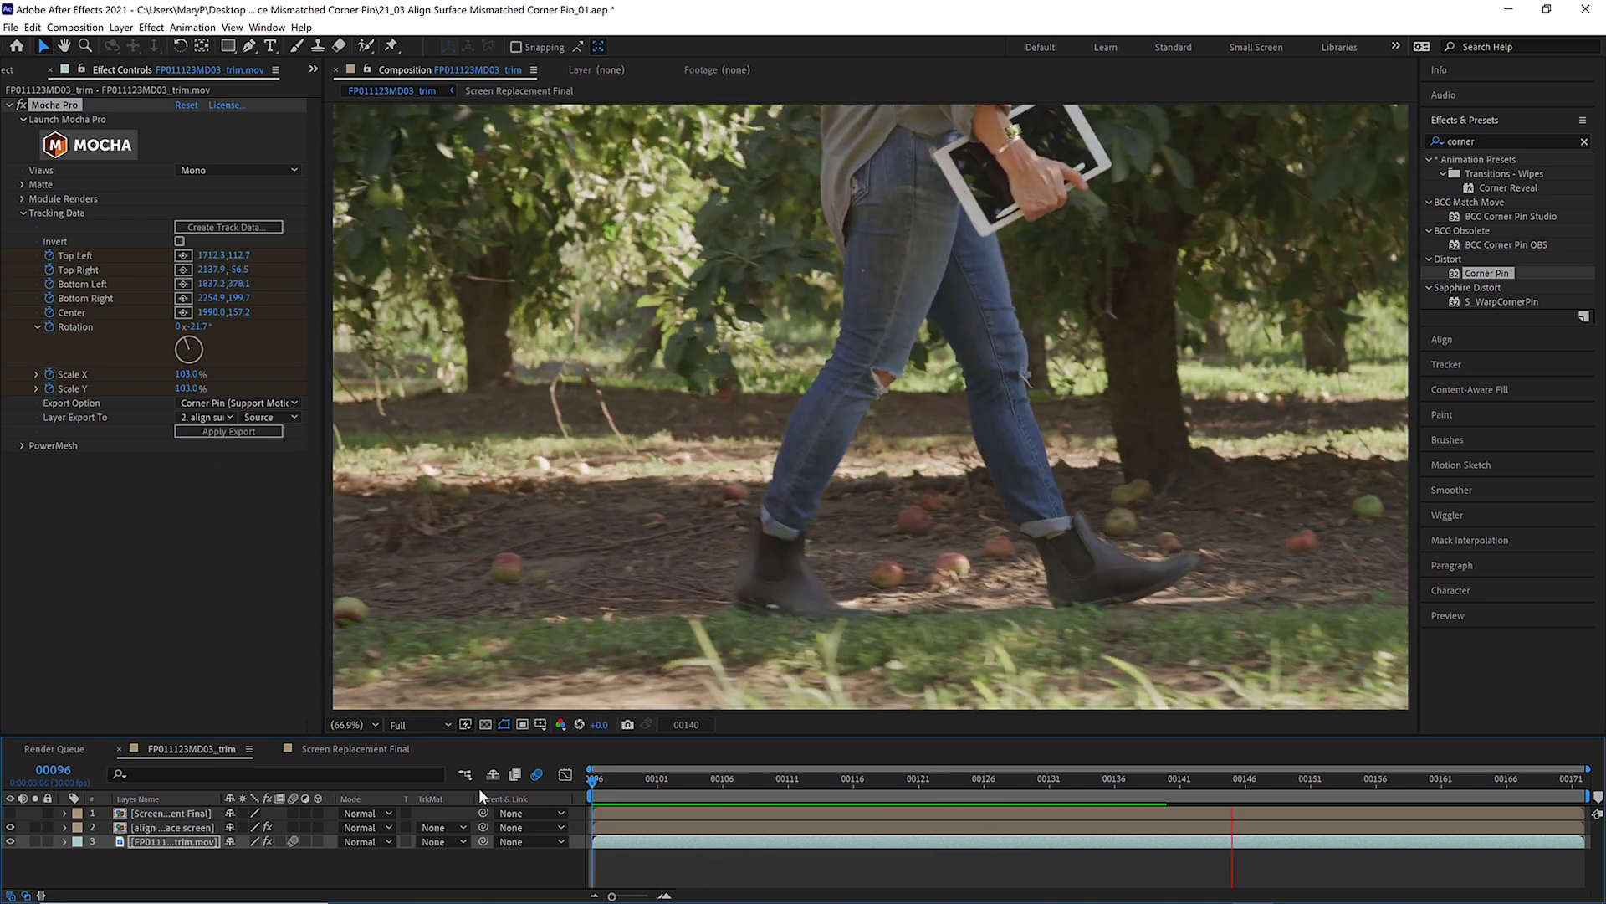
key(space)
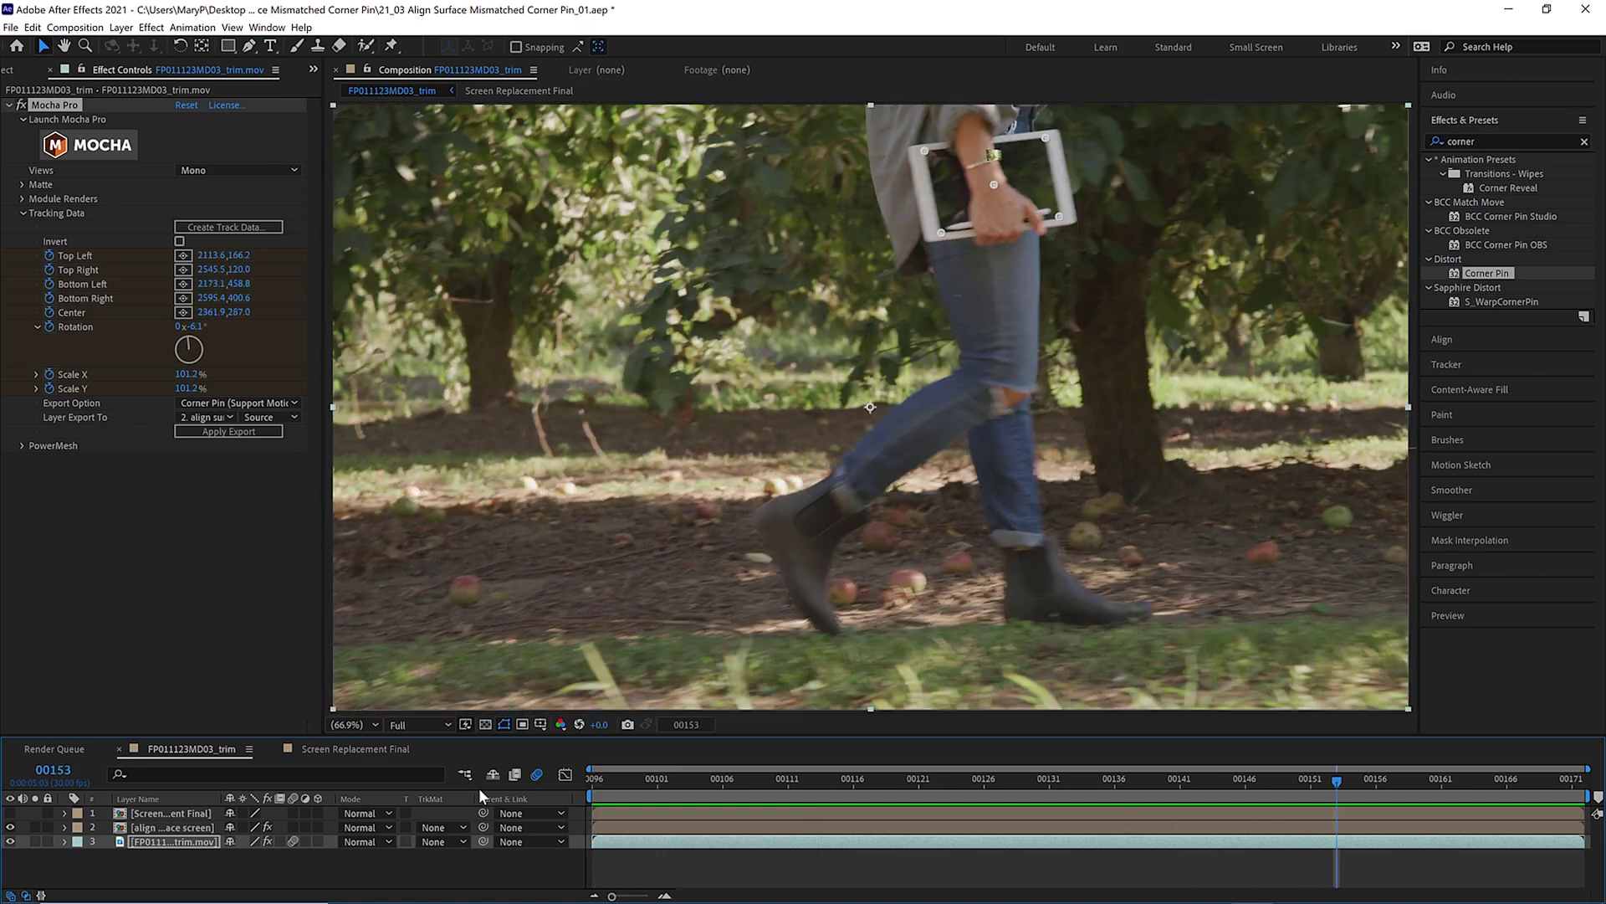
key(ctrl+z)
key(space)
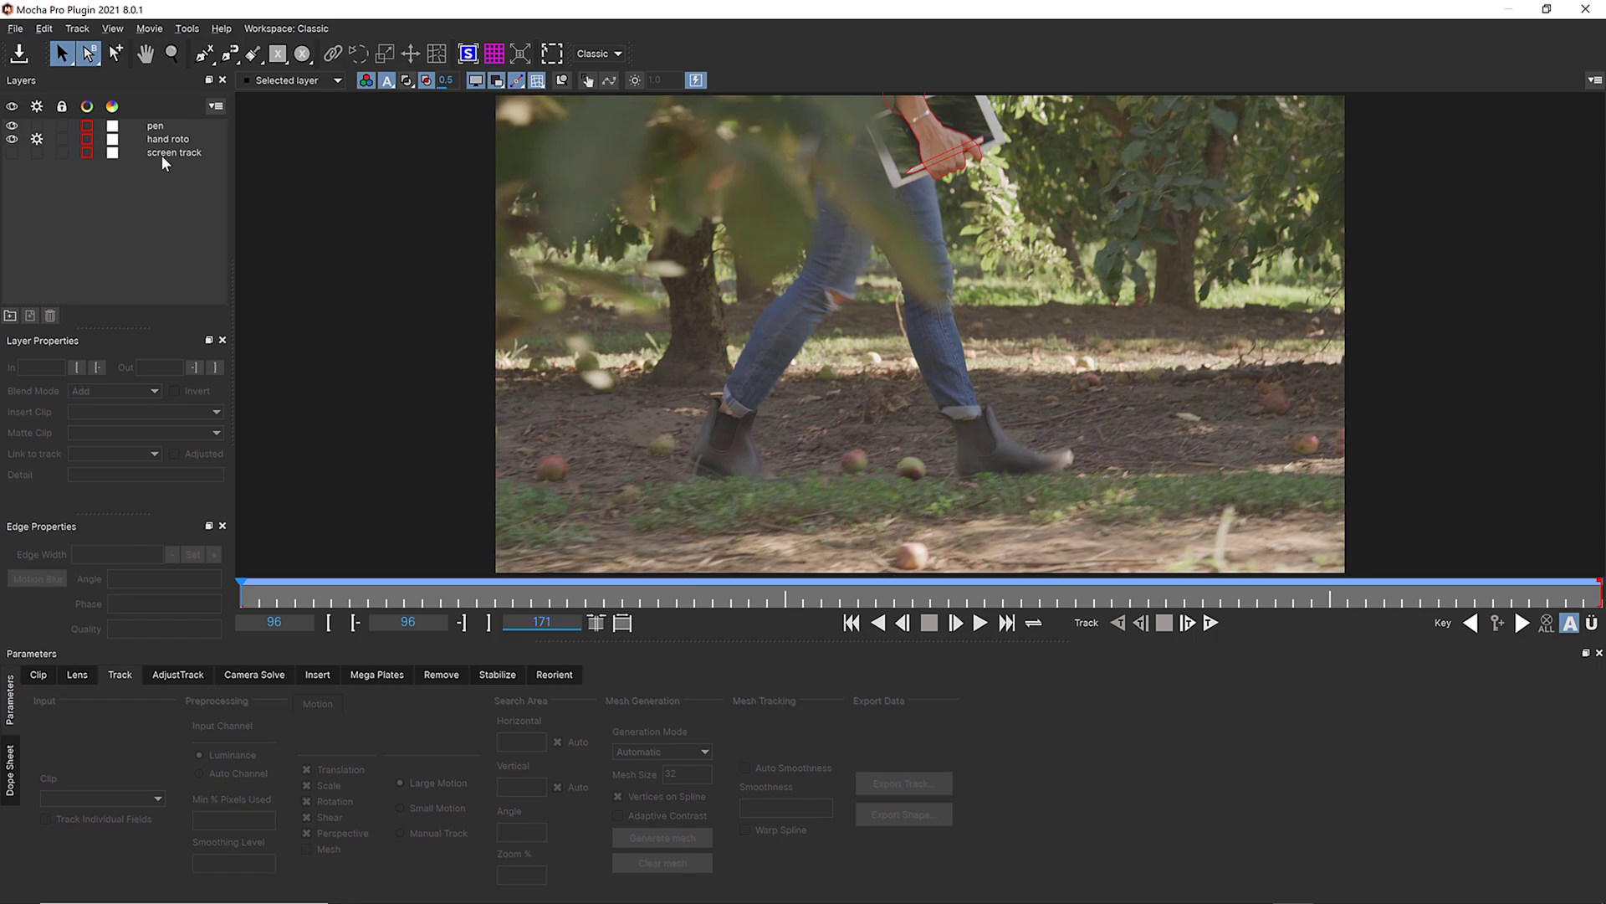
Show only the screen track layer in the viewer and turn on its planar surface.
click(163, 154)
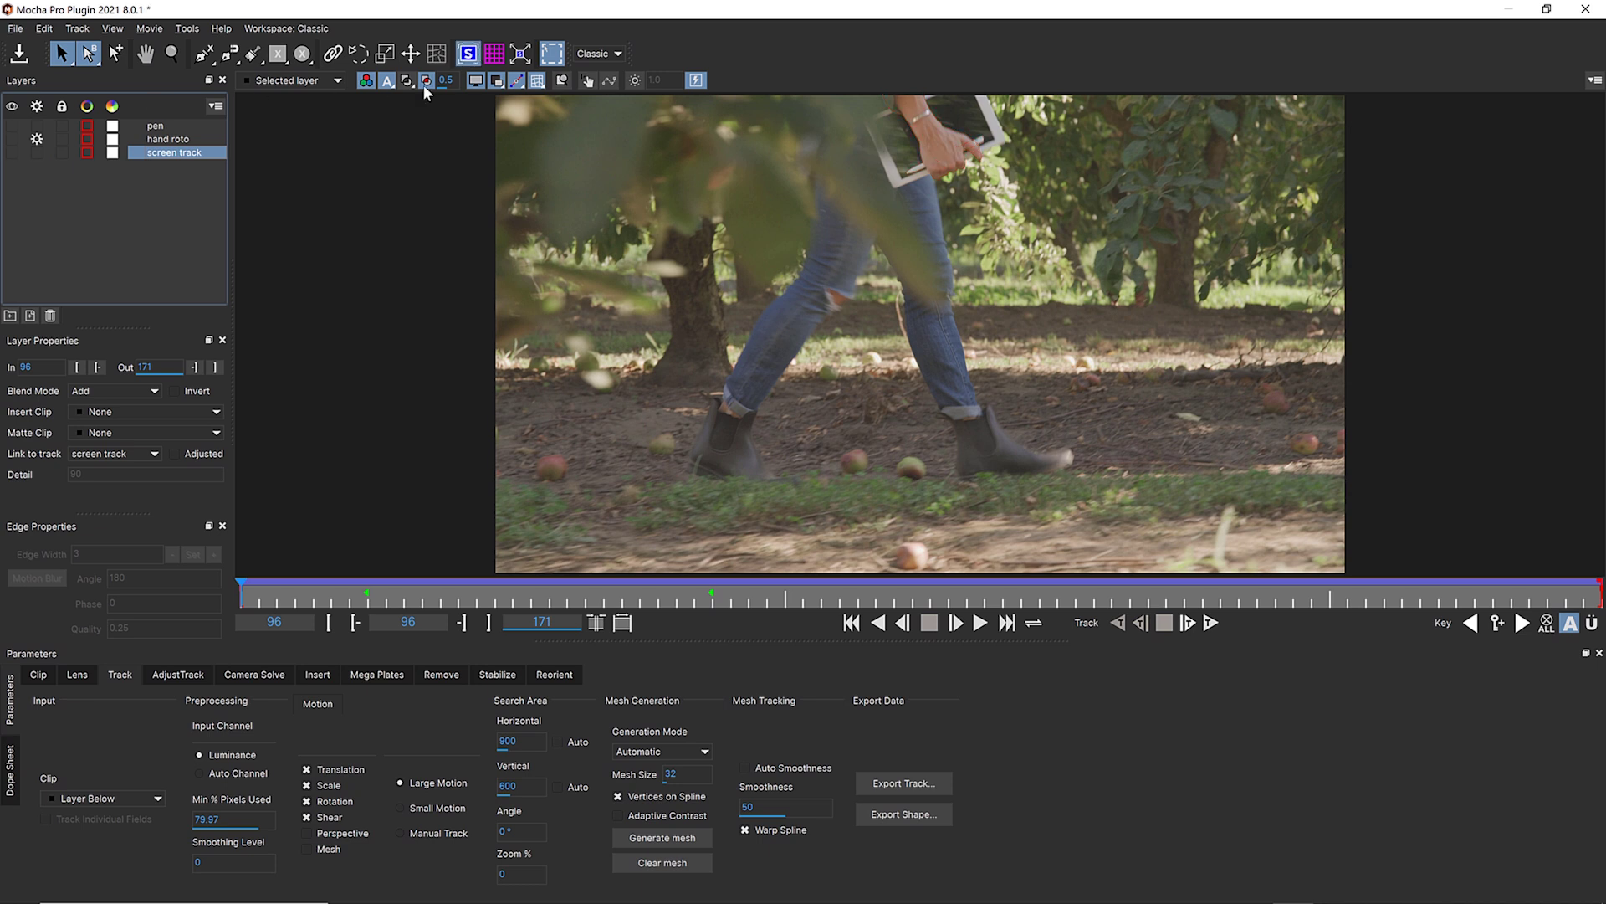
click(12, 152)
click(466, 55)
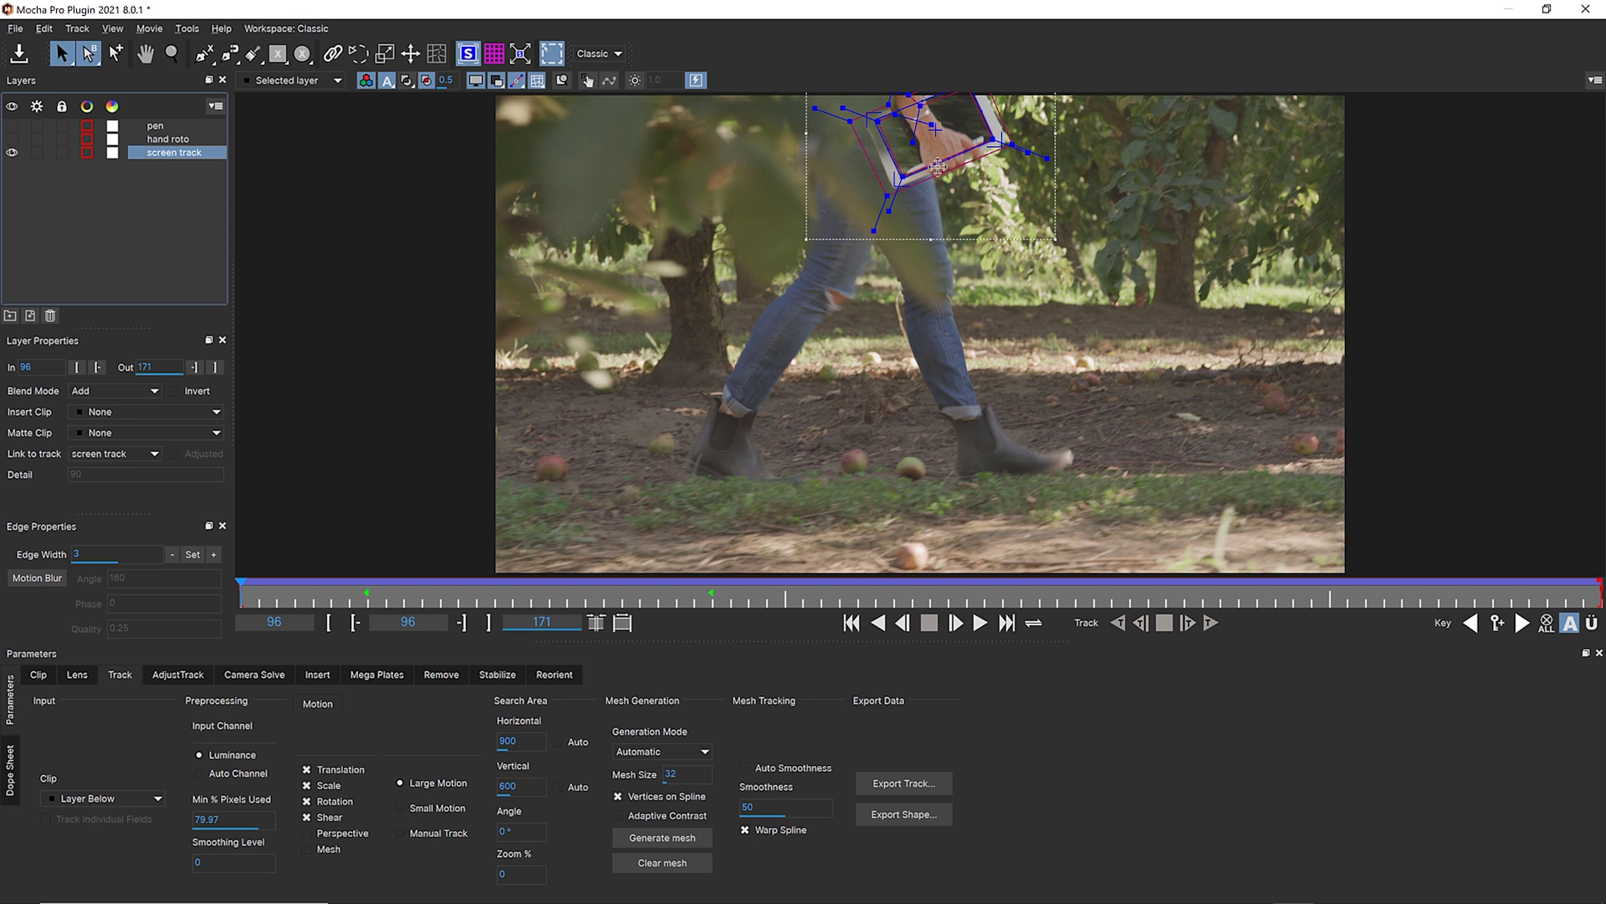
click(556, 57)
click(466, 56)
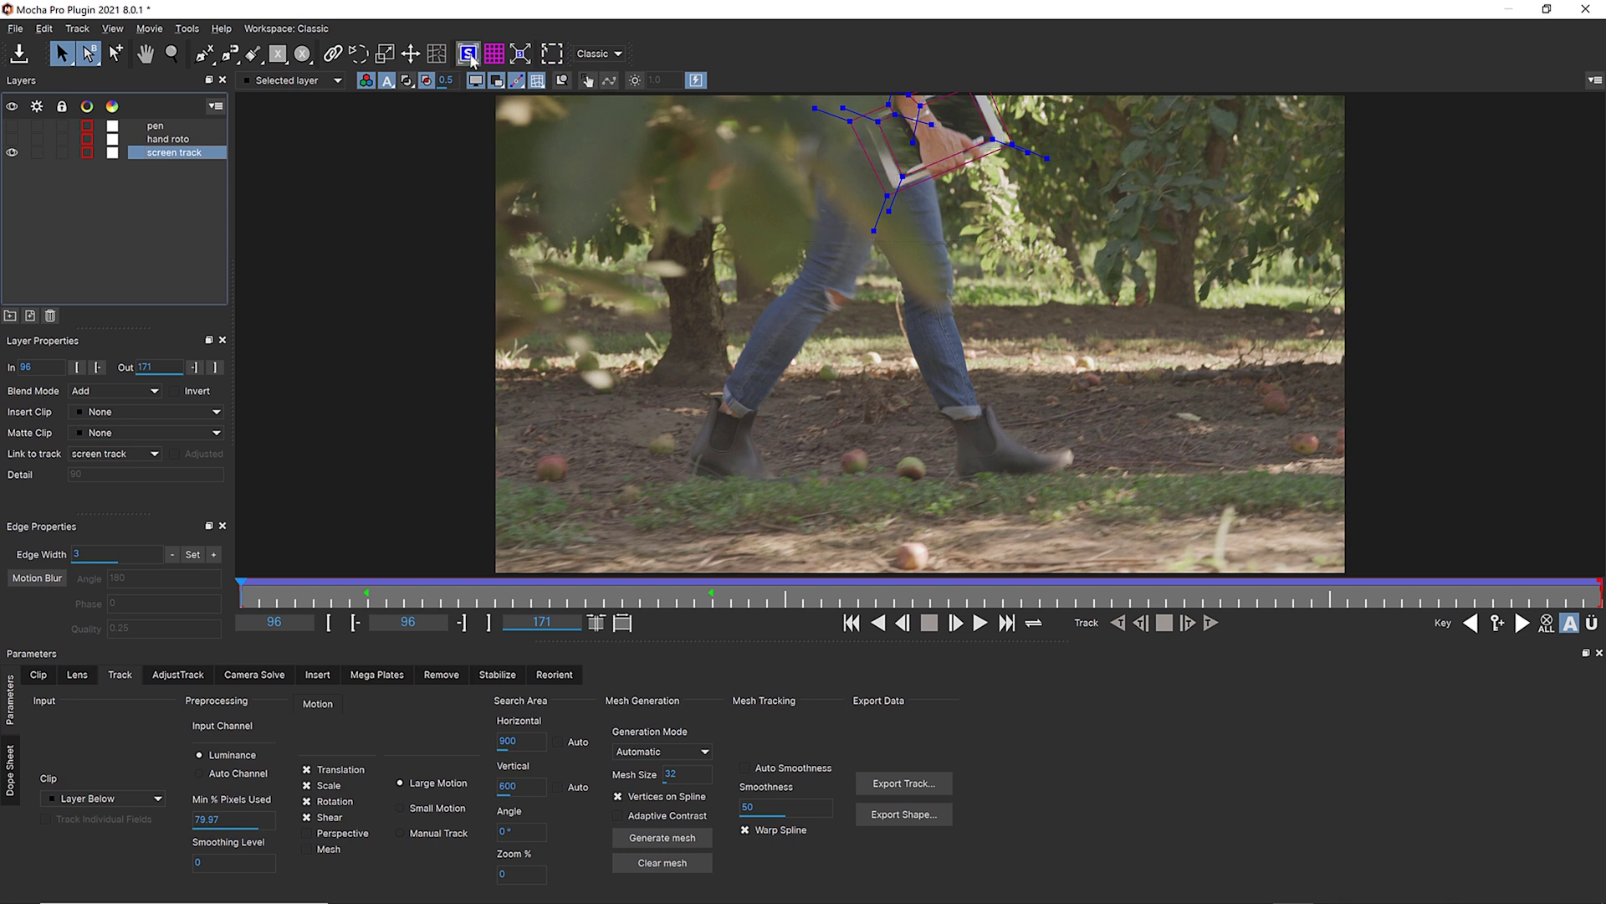
click(469, 55)
click(468, 55)
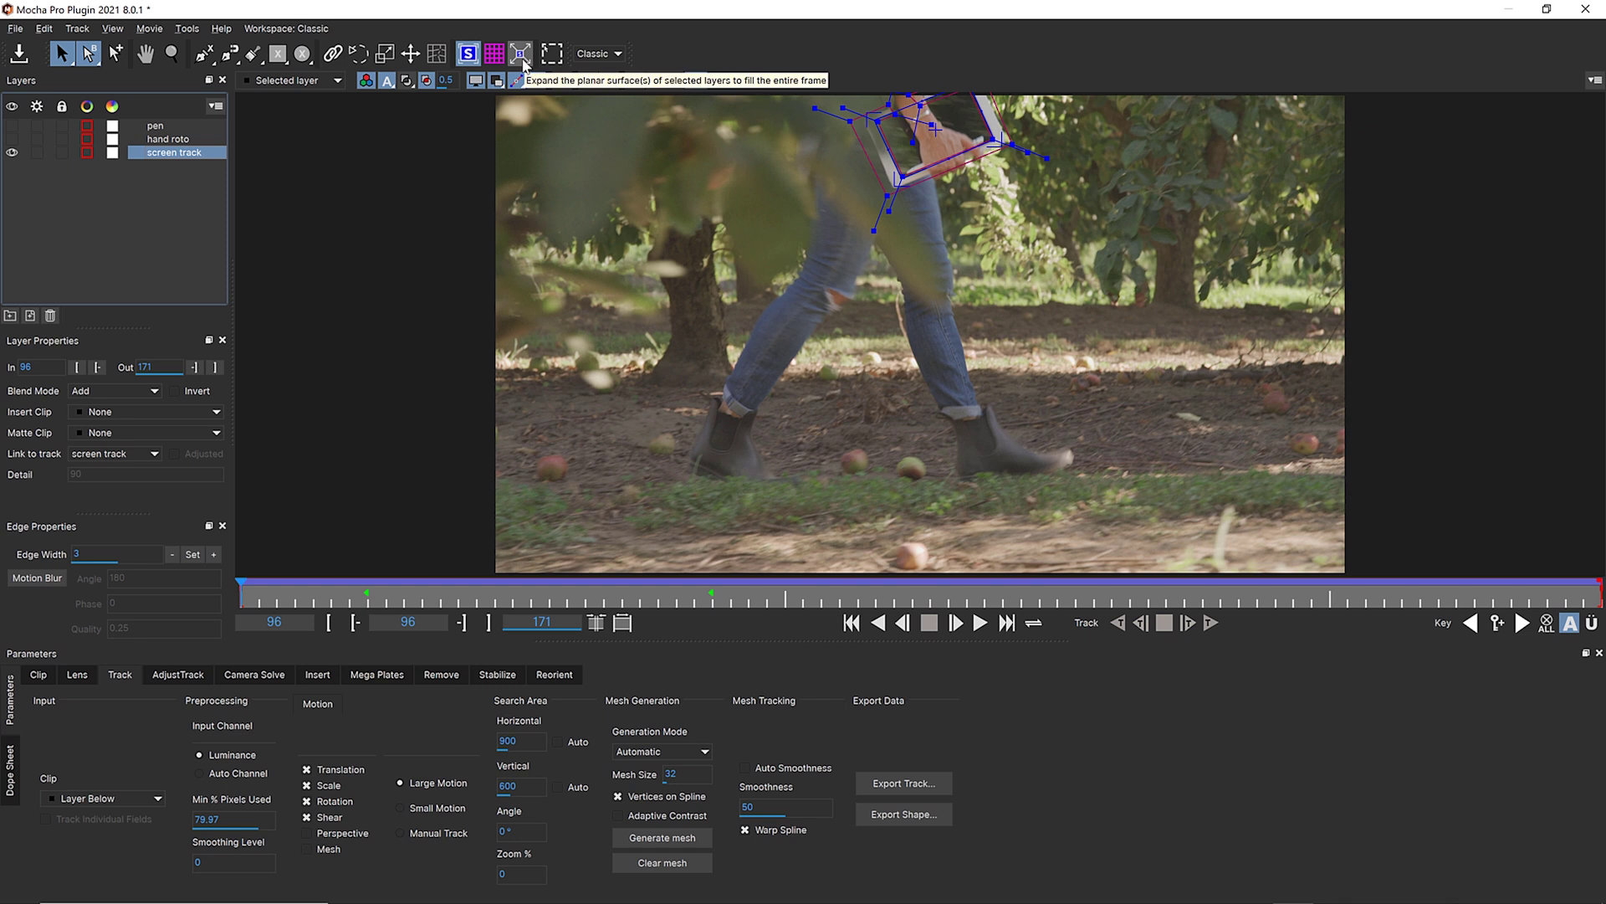
At frame 122, align the screen track's planar surface so that it fills the entire frame.
click(423, 619)
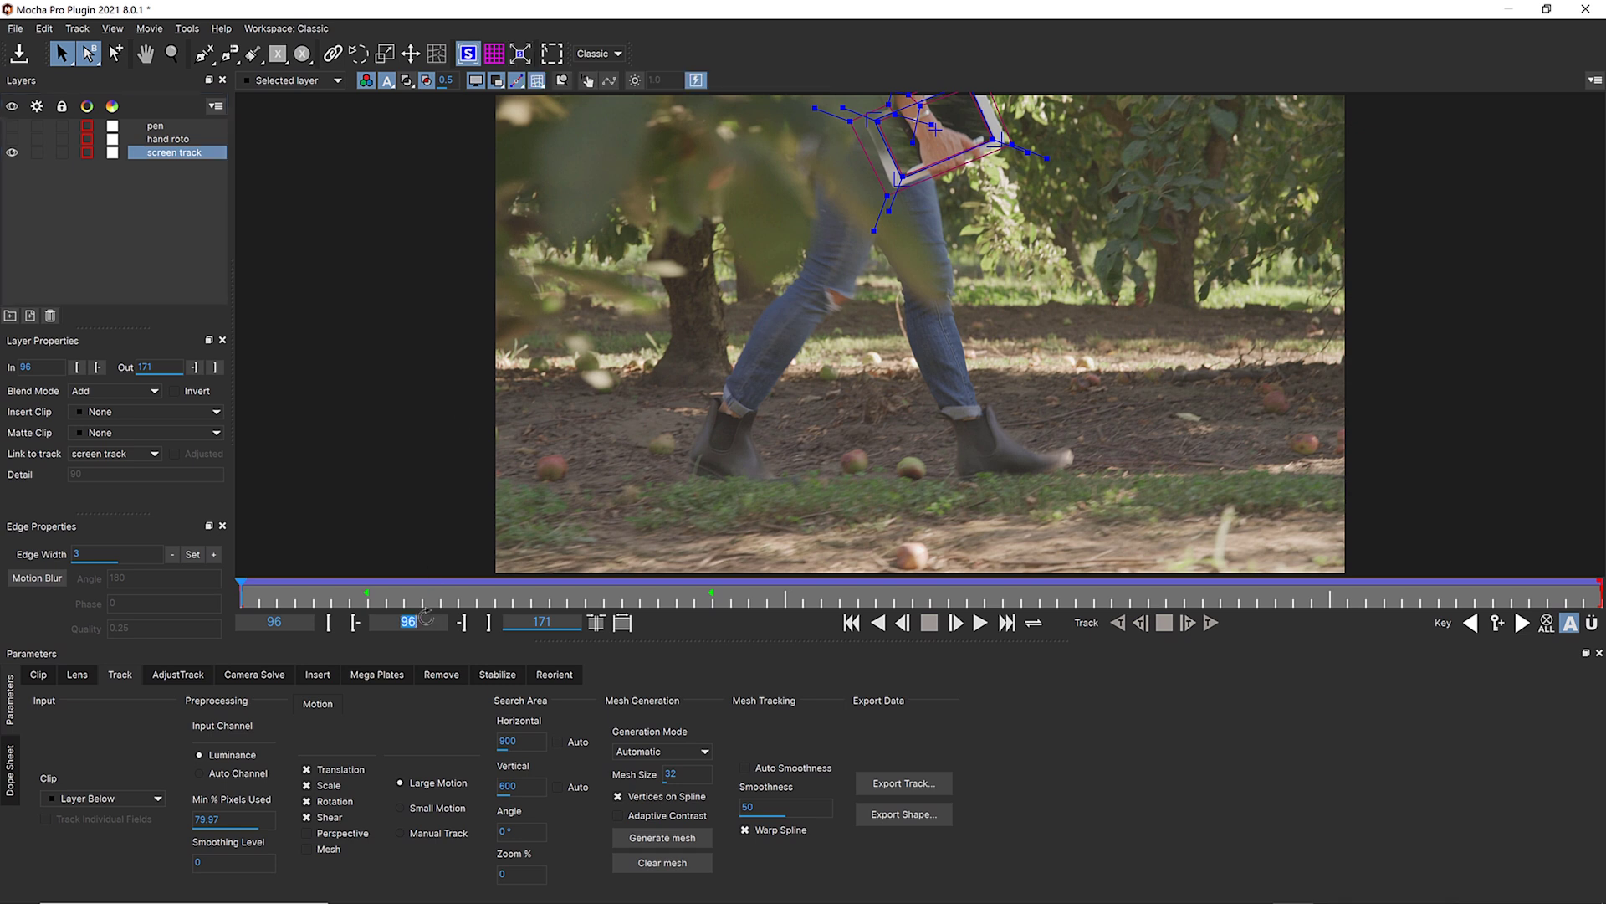
text(122)
key(Return)
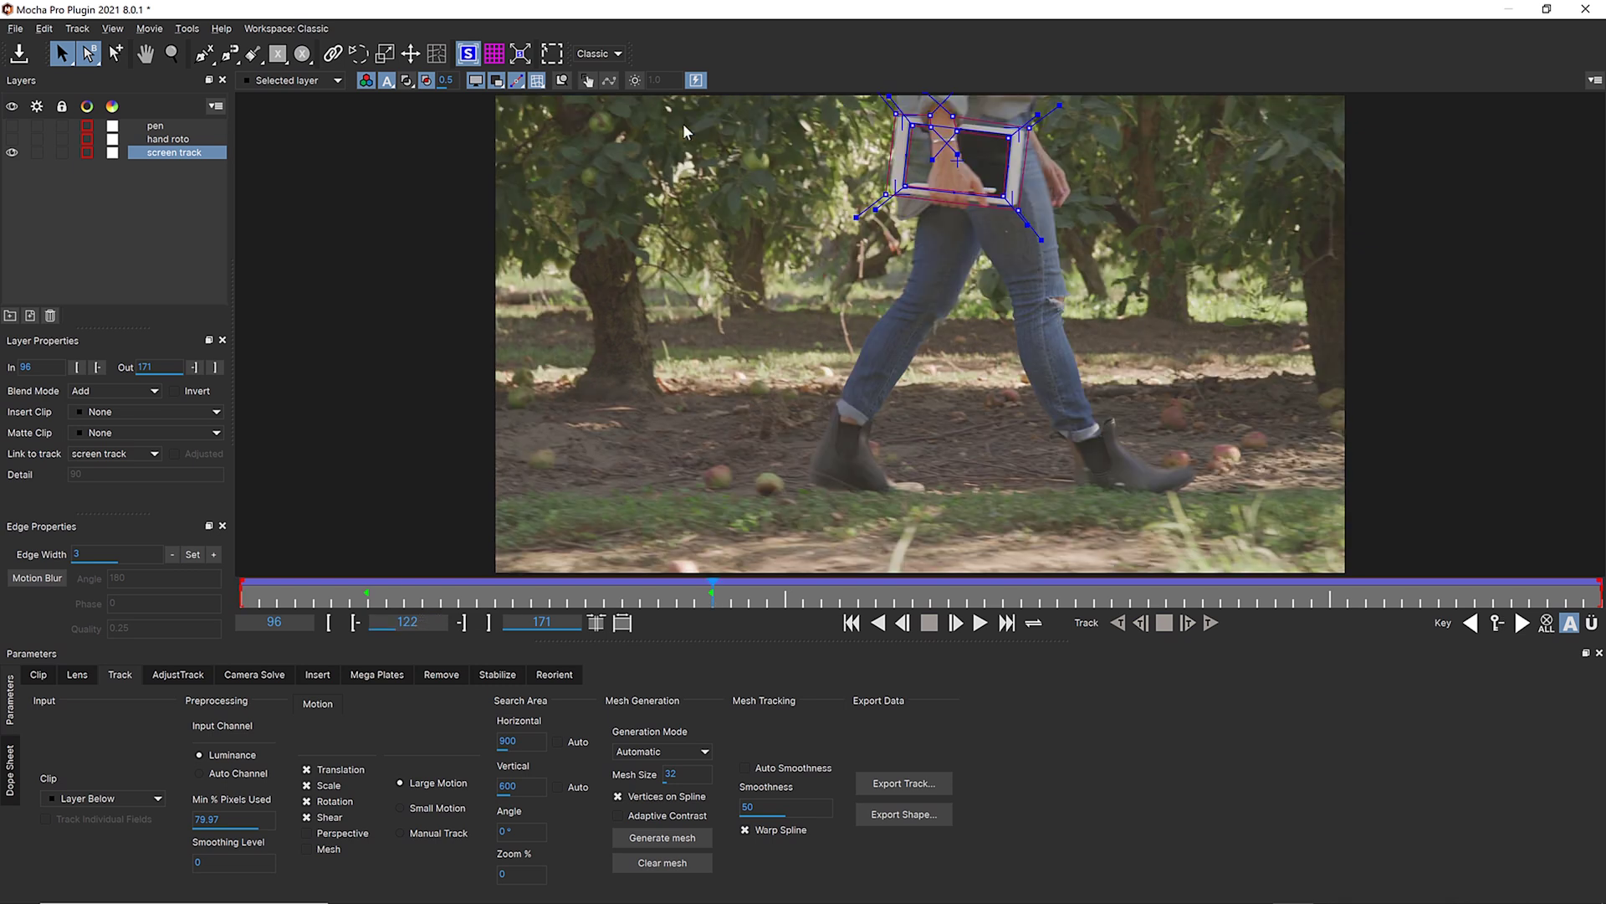
click(519, 53)
Copy the screen track's tracking data to the clipboard in an After Effects corner pin format.
click(921, 785)
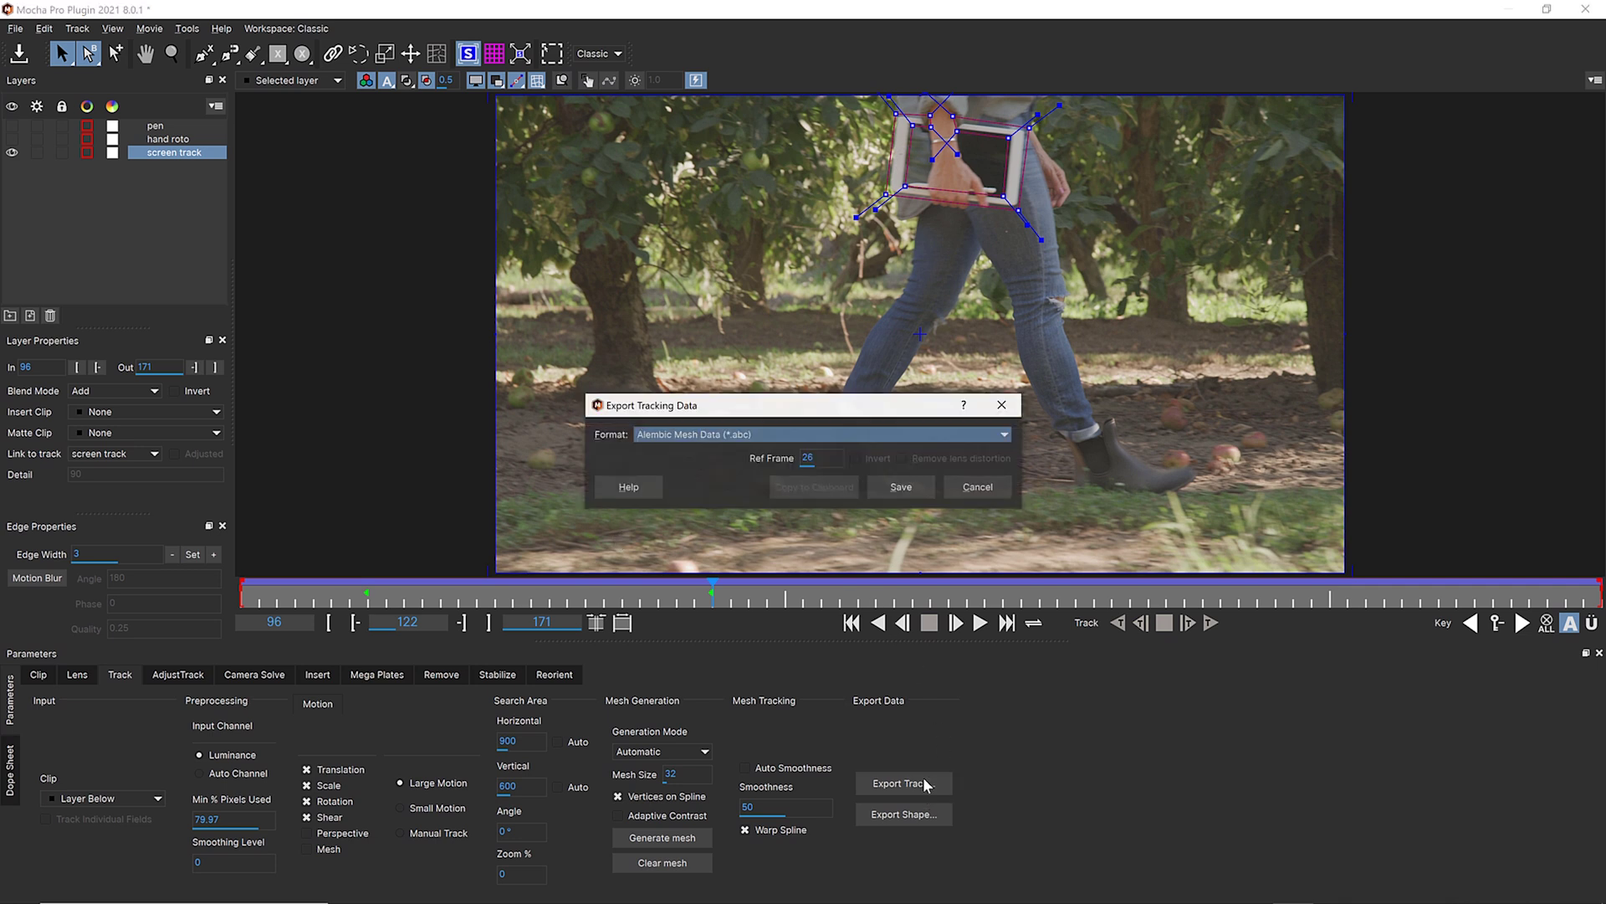
click(705, 431)
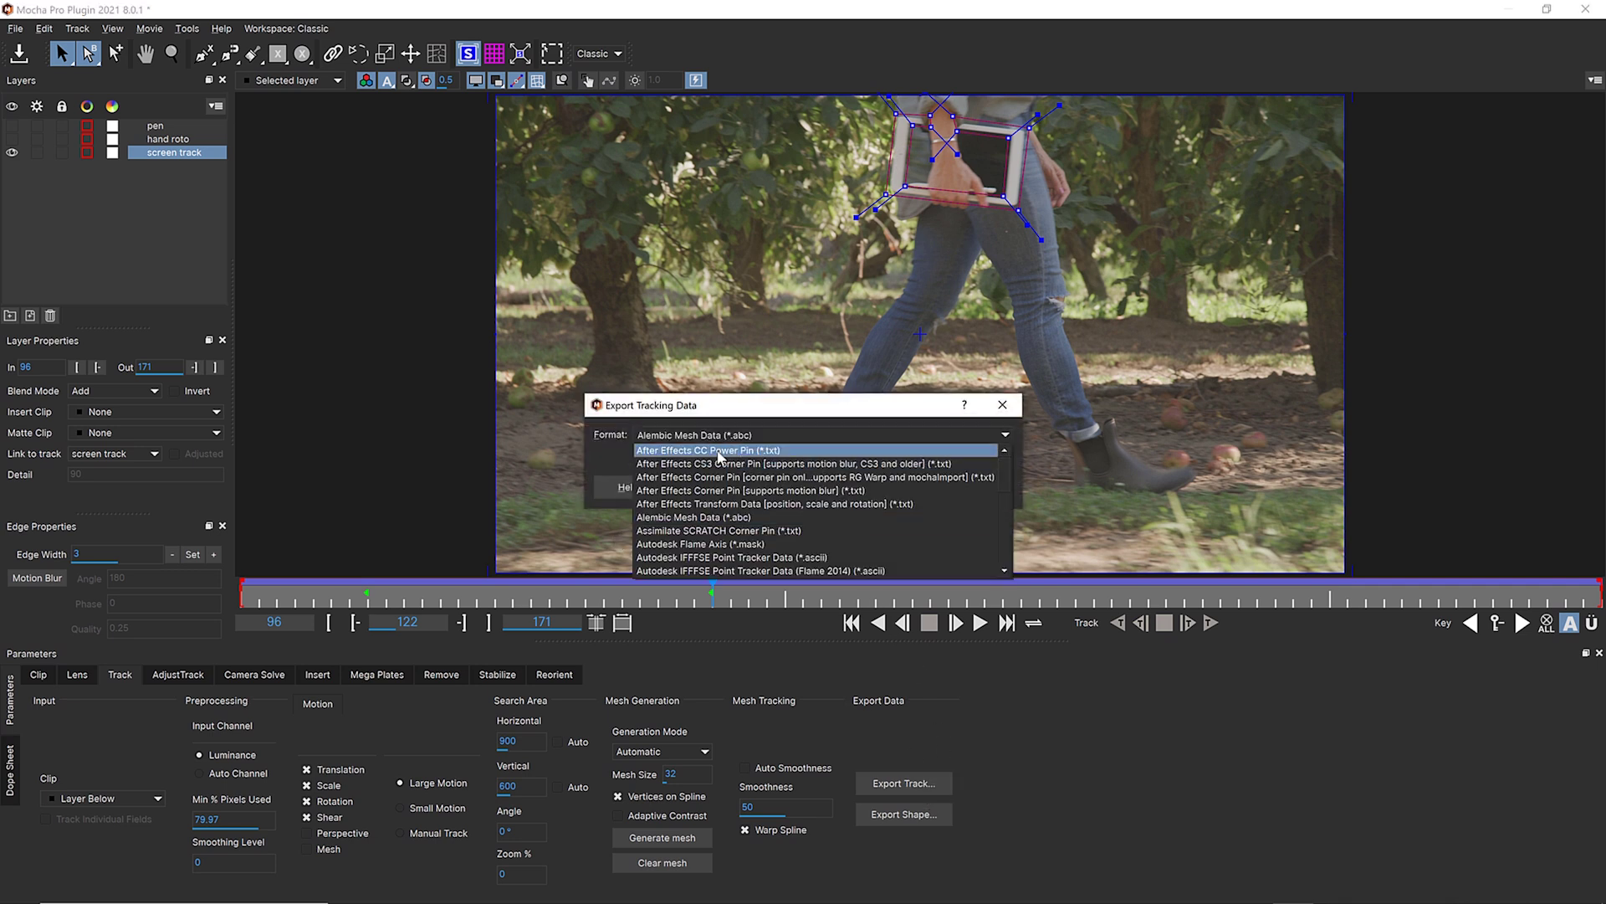
click(720, 464)
click(810, 487)
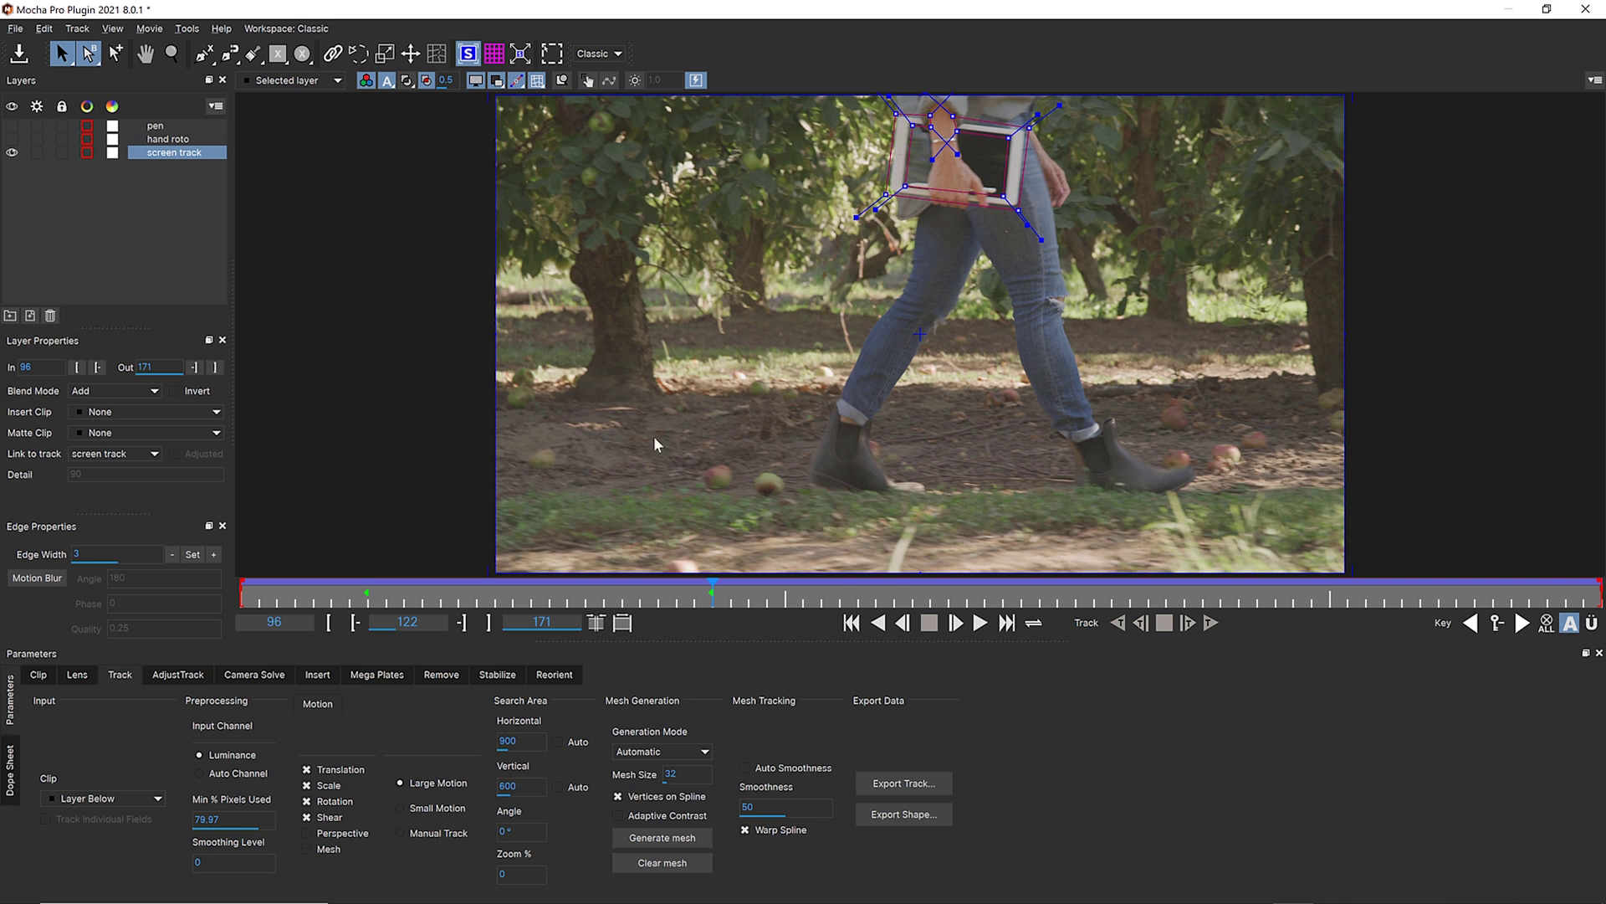
Save and close the Mocha project, returning to After Effects at frame 122 of the footage composition.
key(ctrl+s)
click(1585, 9)
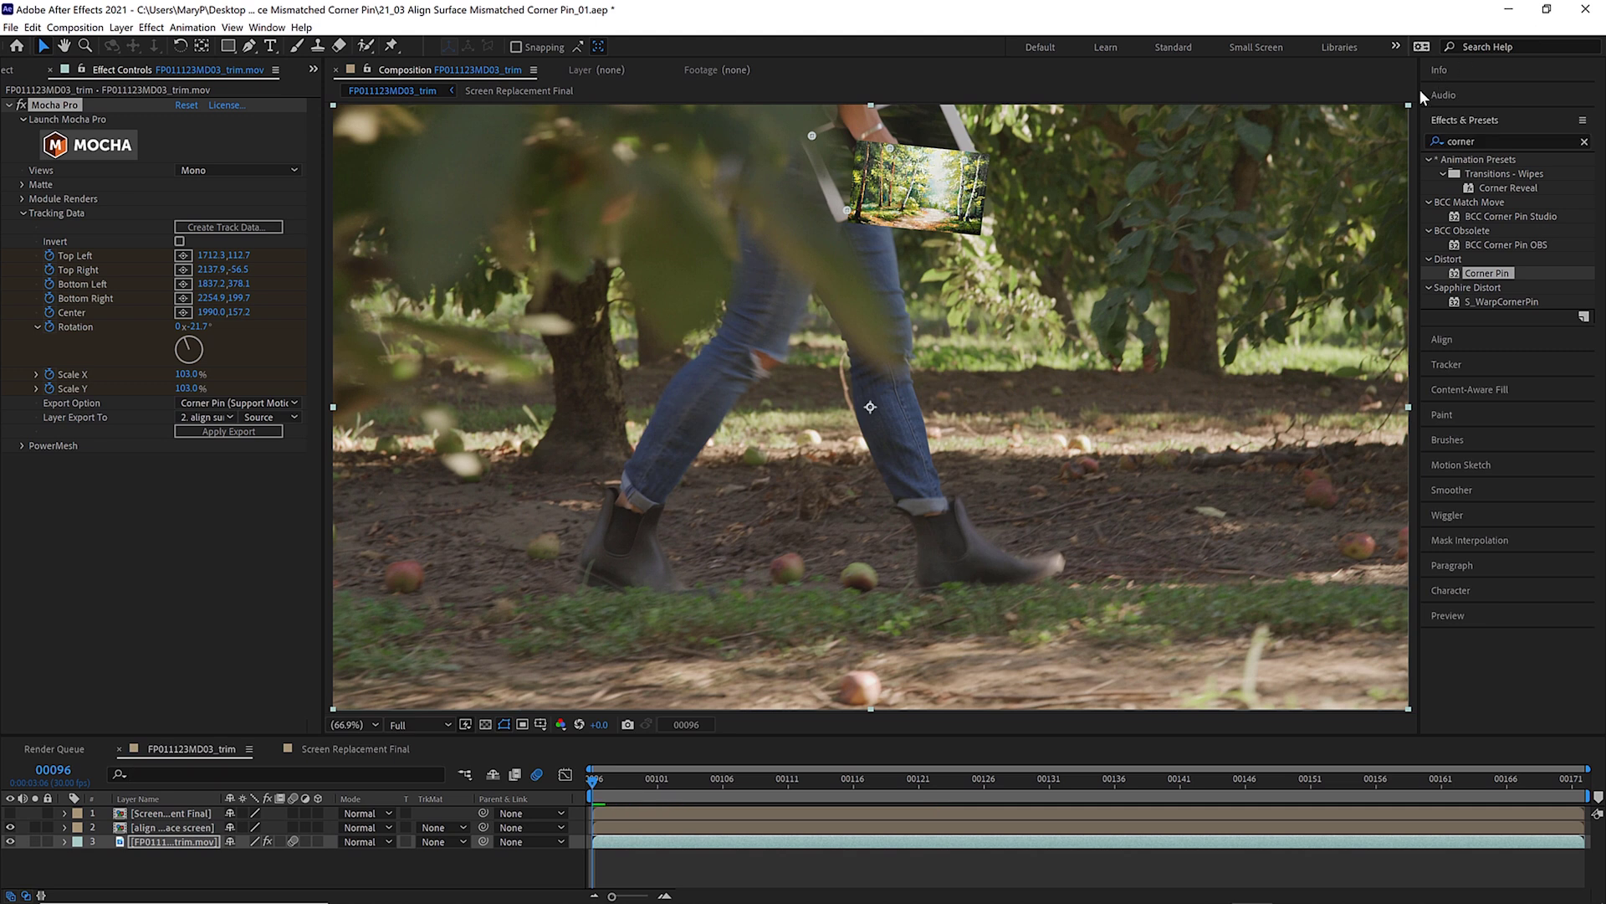
drag(594, 780, 937, 802)
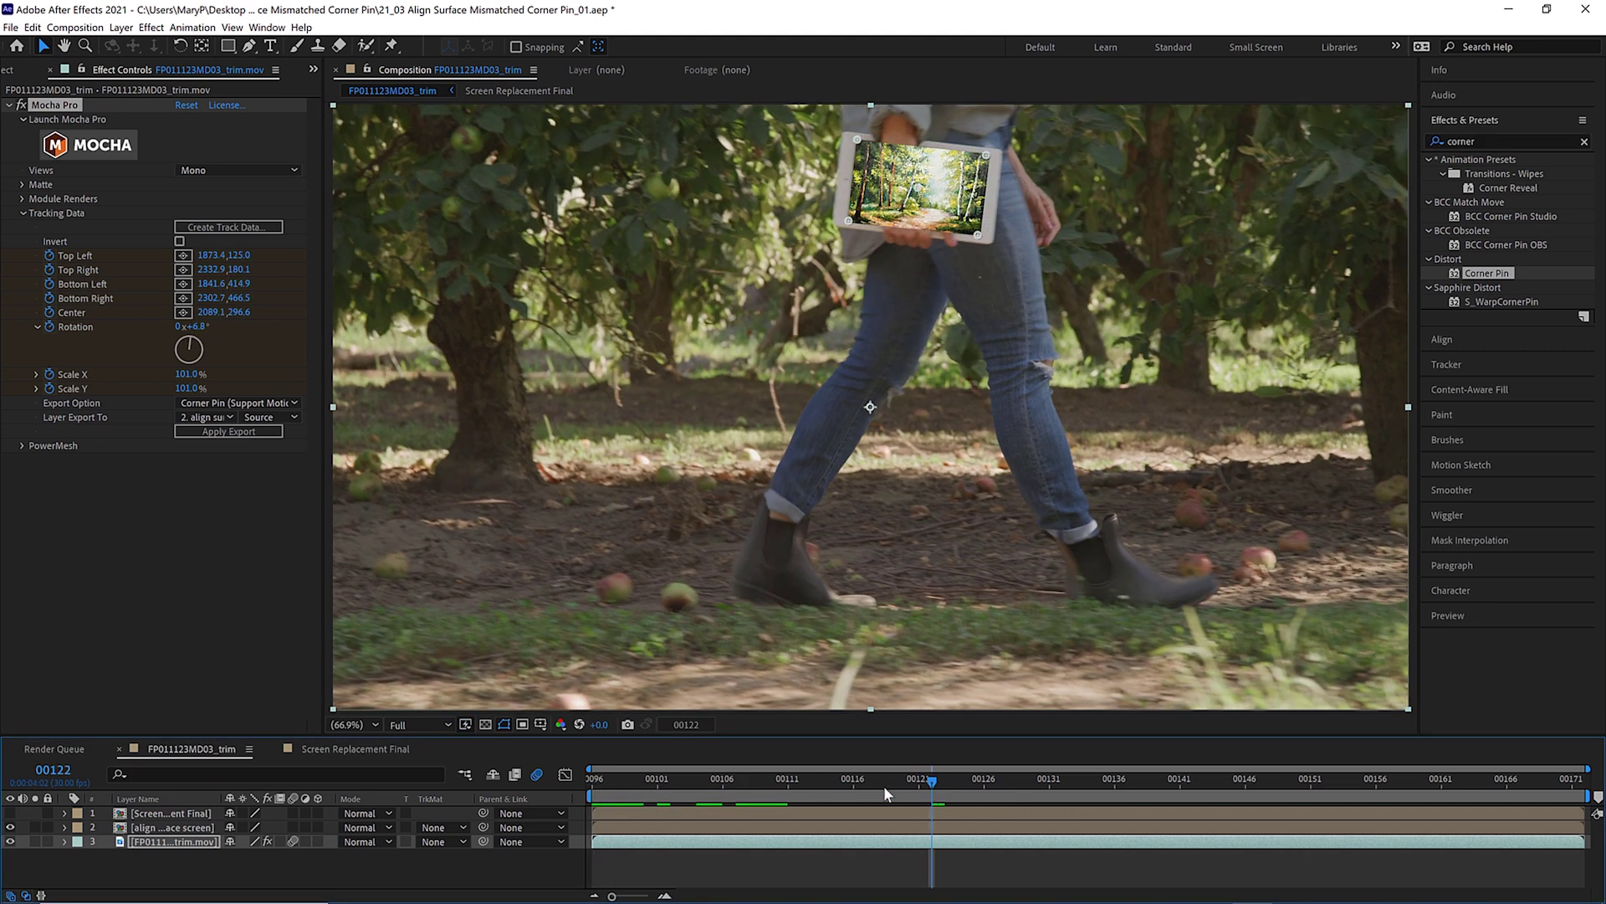
Create track data from the screen track layer and export it as Corner Pin (Support Motion Blur) to the align surface screen layer.
click(205, 227)
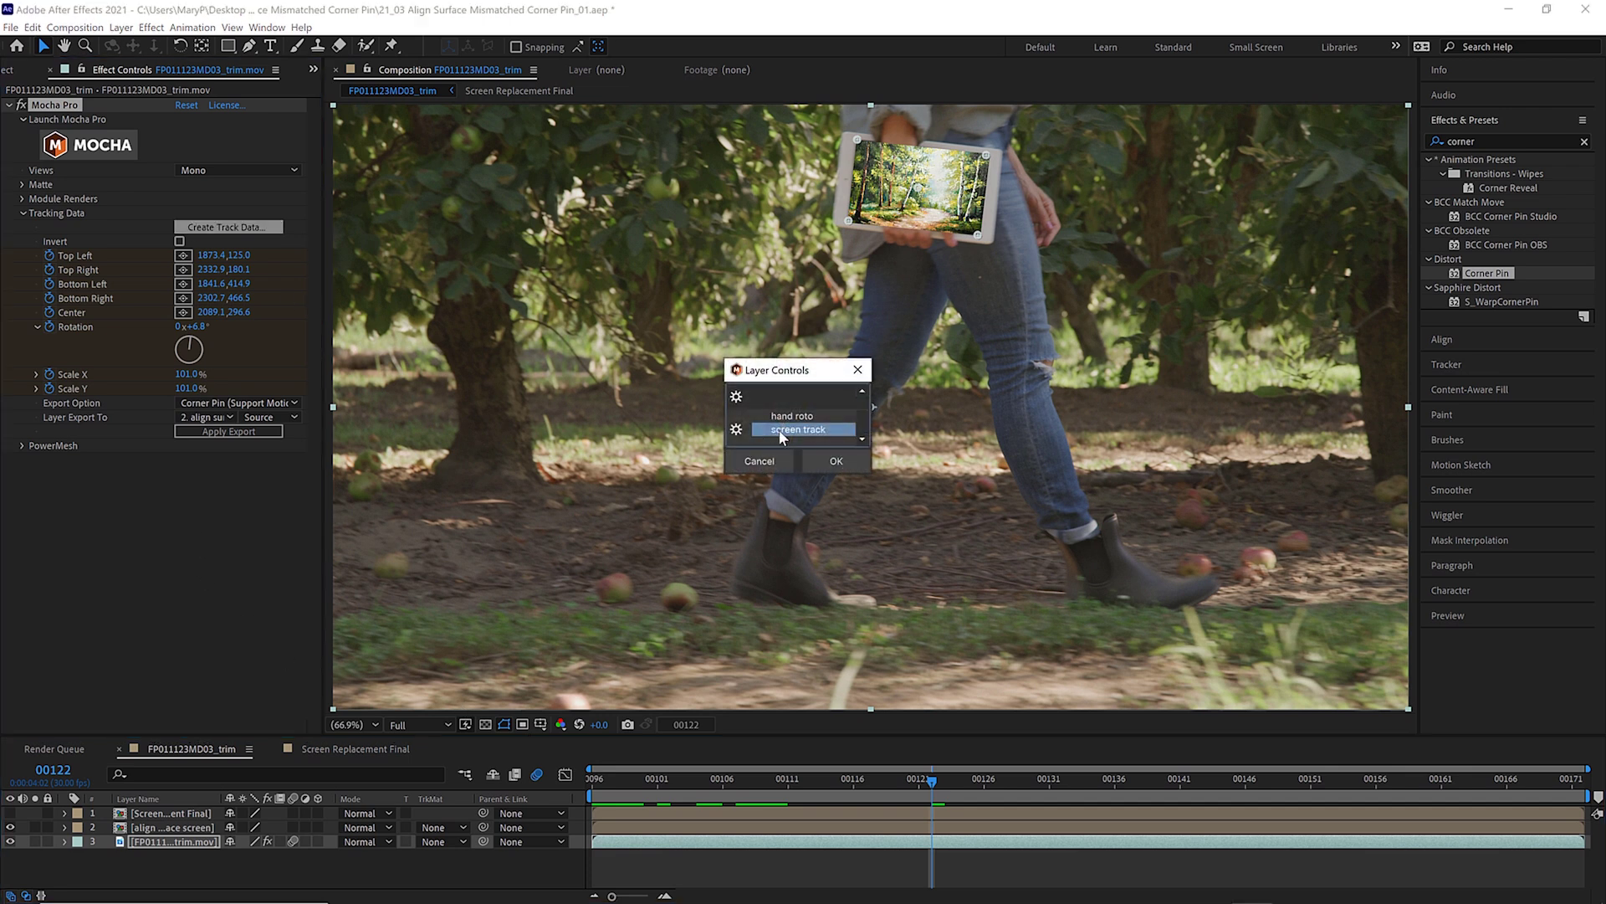
click(835, 460)
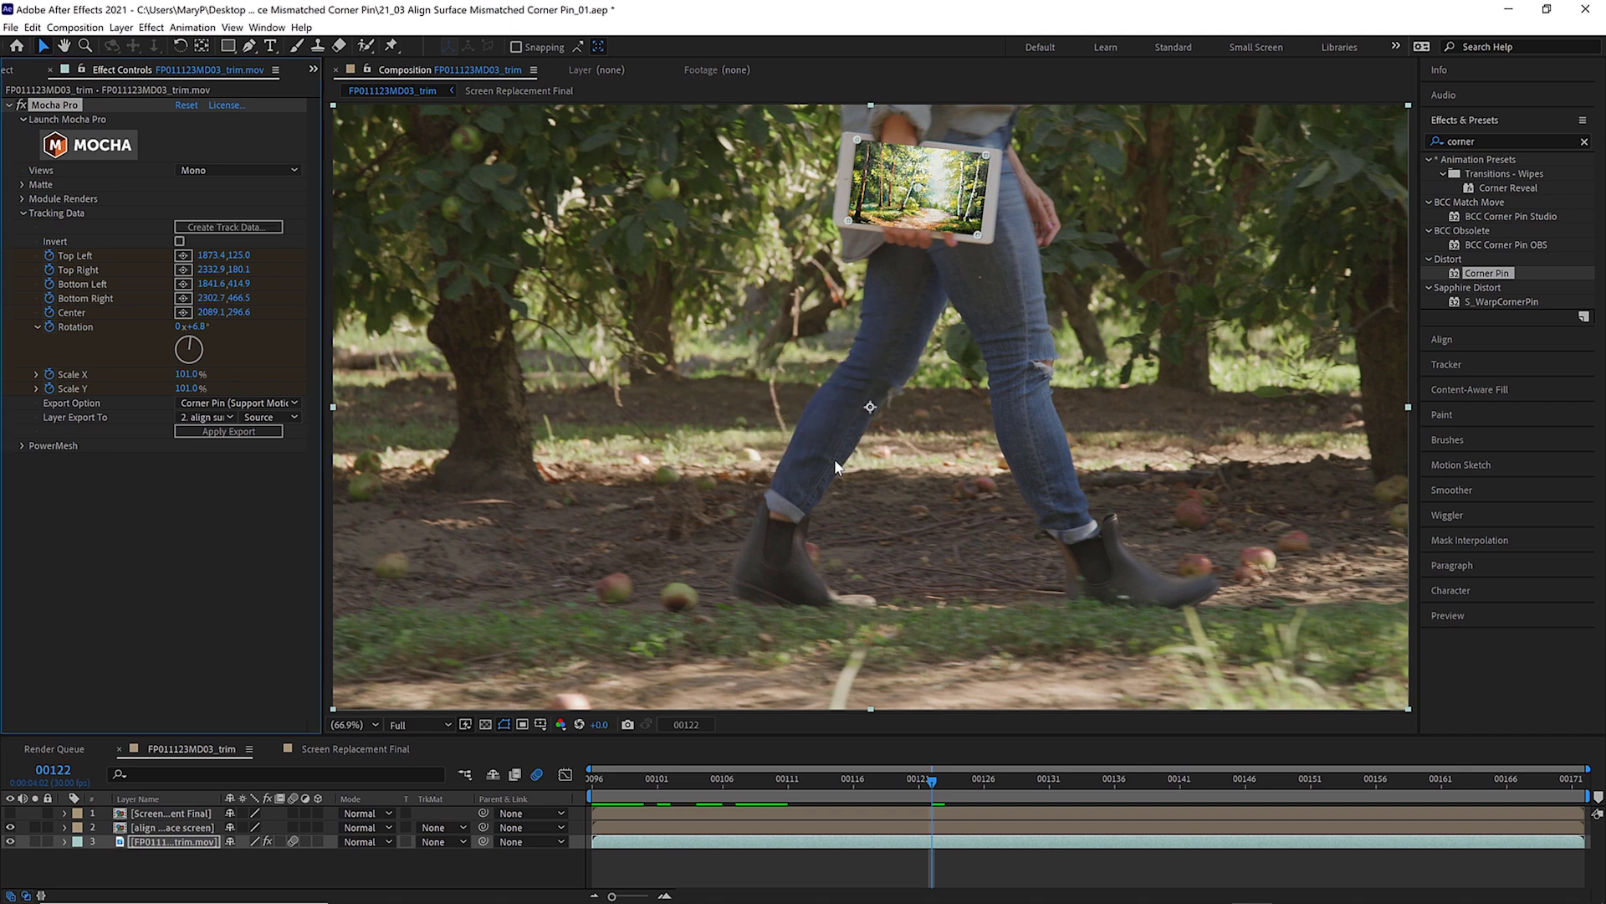
click(215, 402)
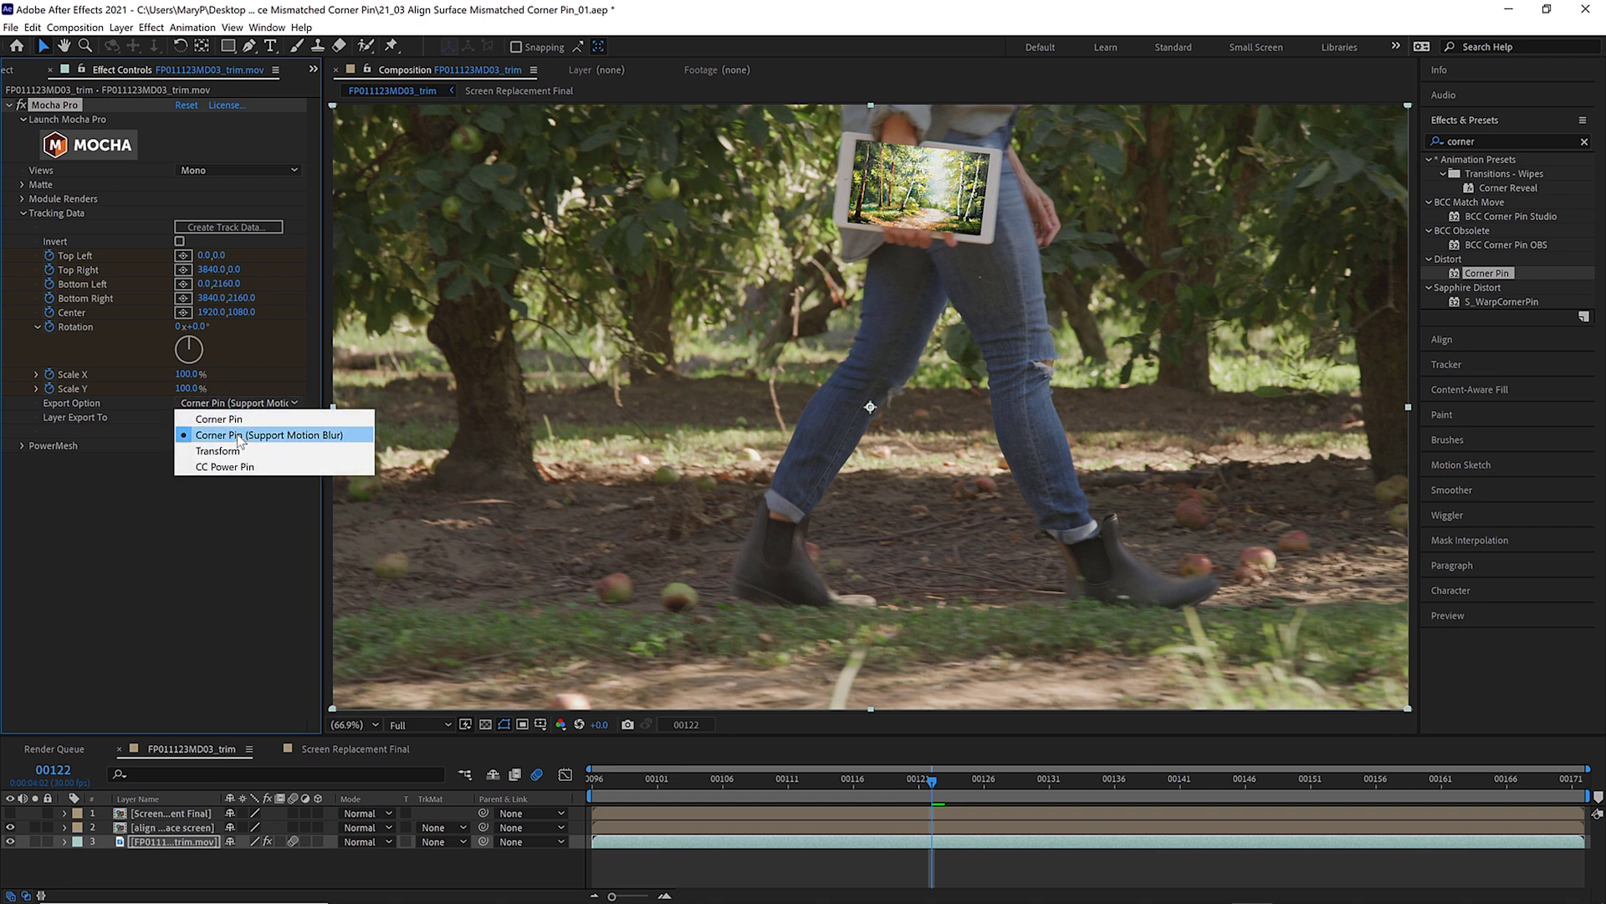
click(239, 436)
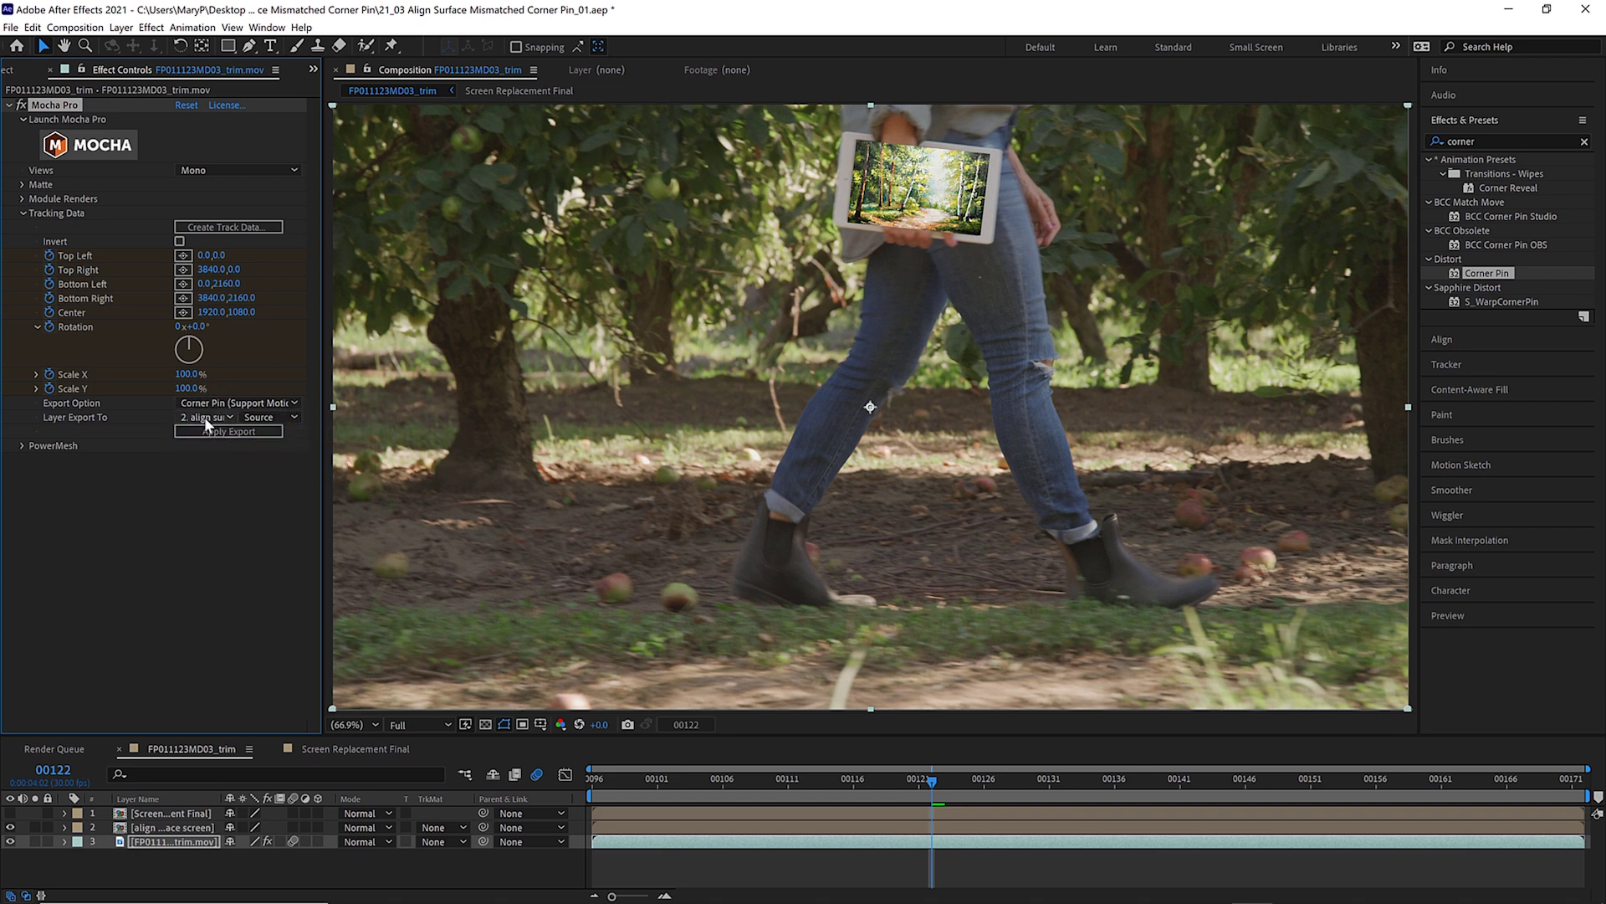
click(205, 417)
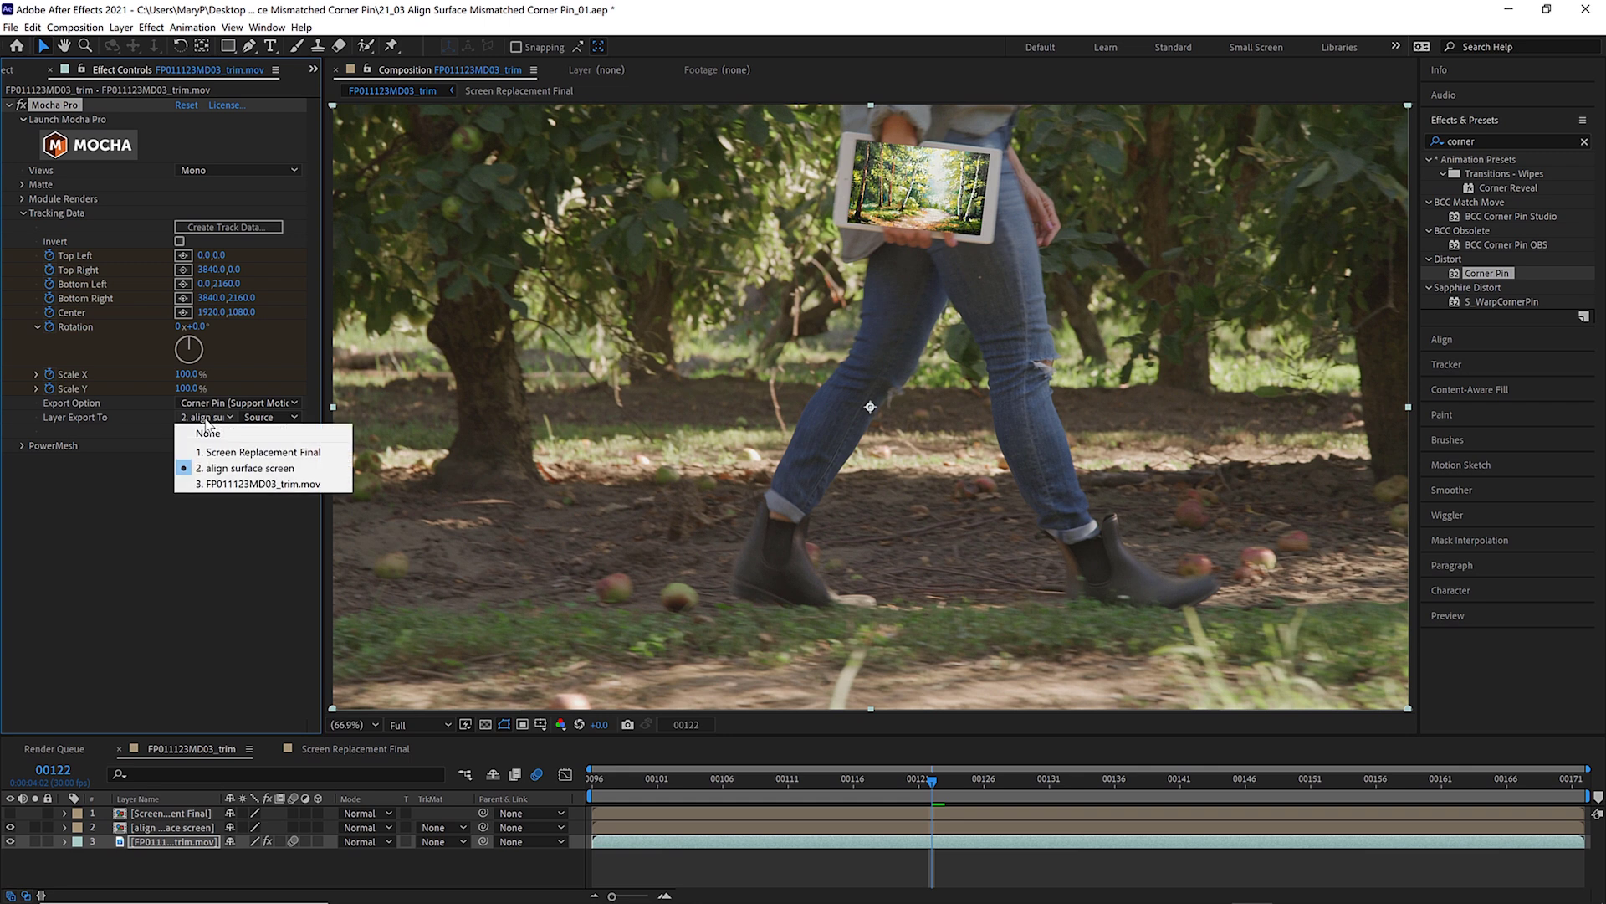
click(226, 468)
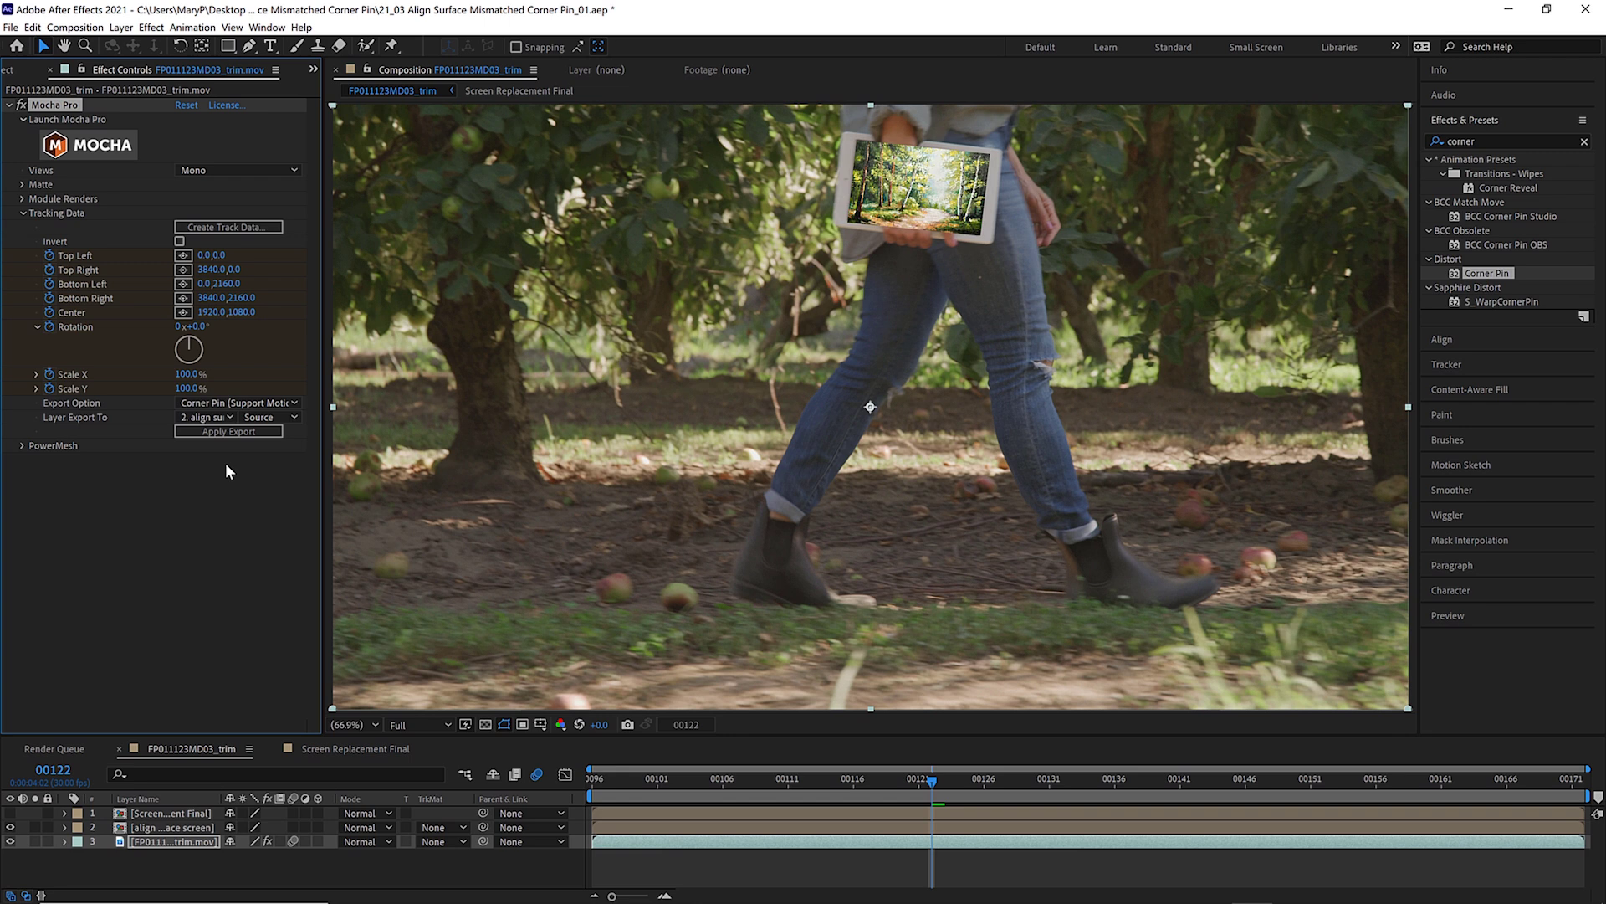
click(235, 430)
Preview the tracked painting from the start of the composition.
drag(922, 784, 522, 783)
key(space)
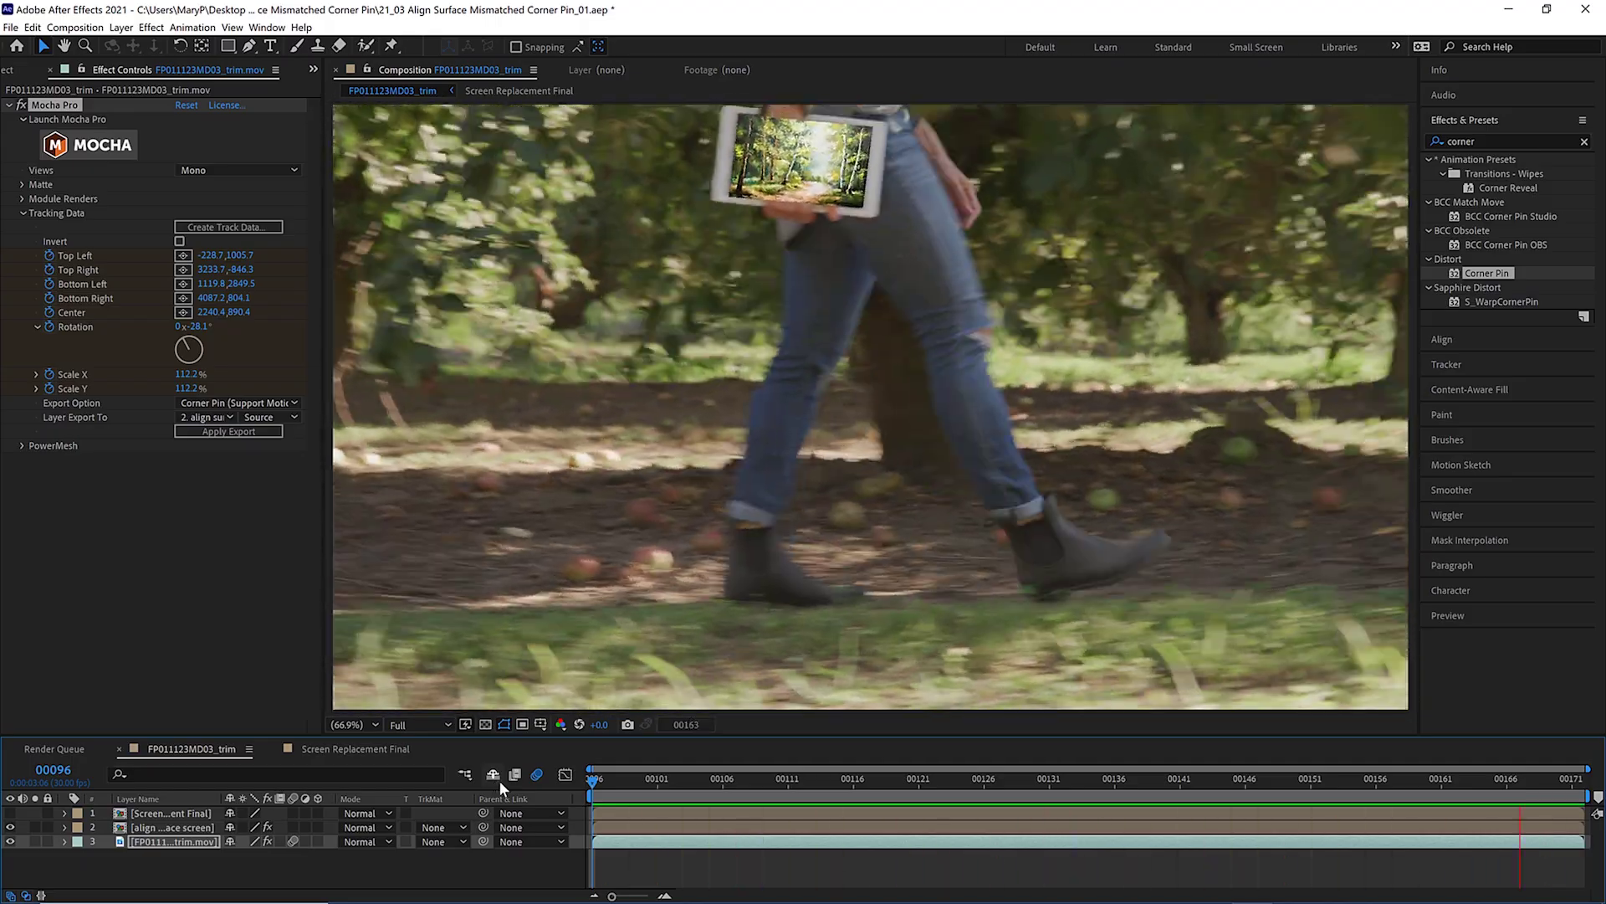
key(space)
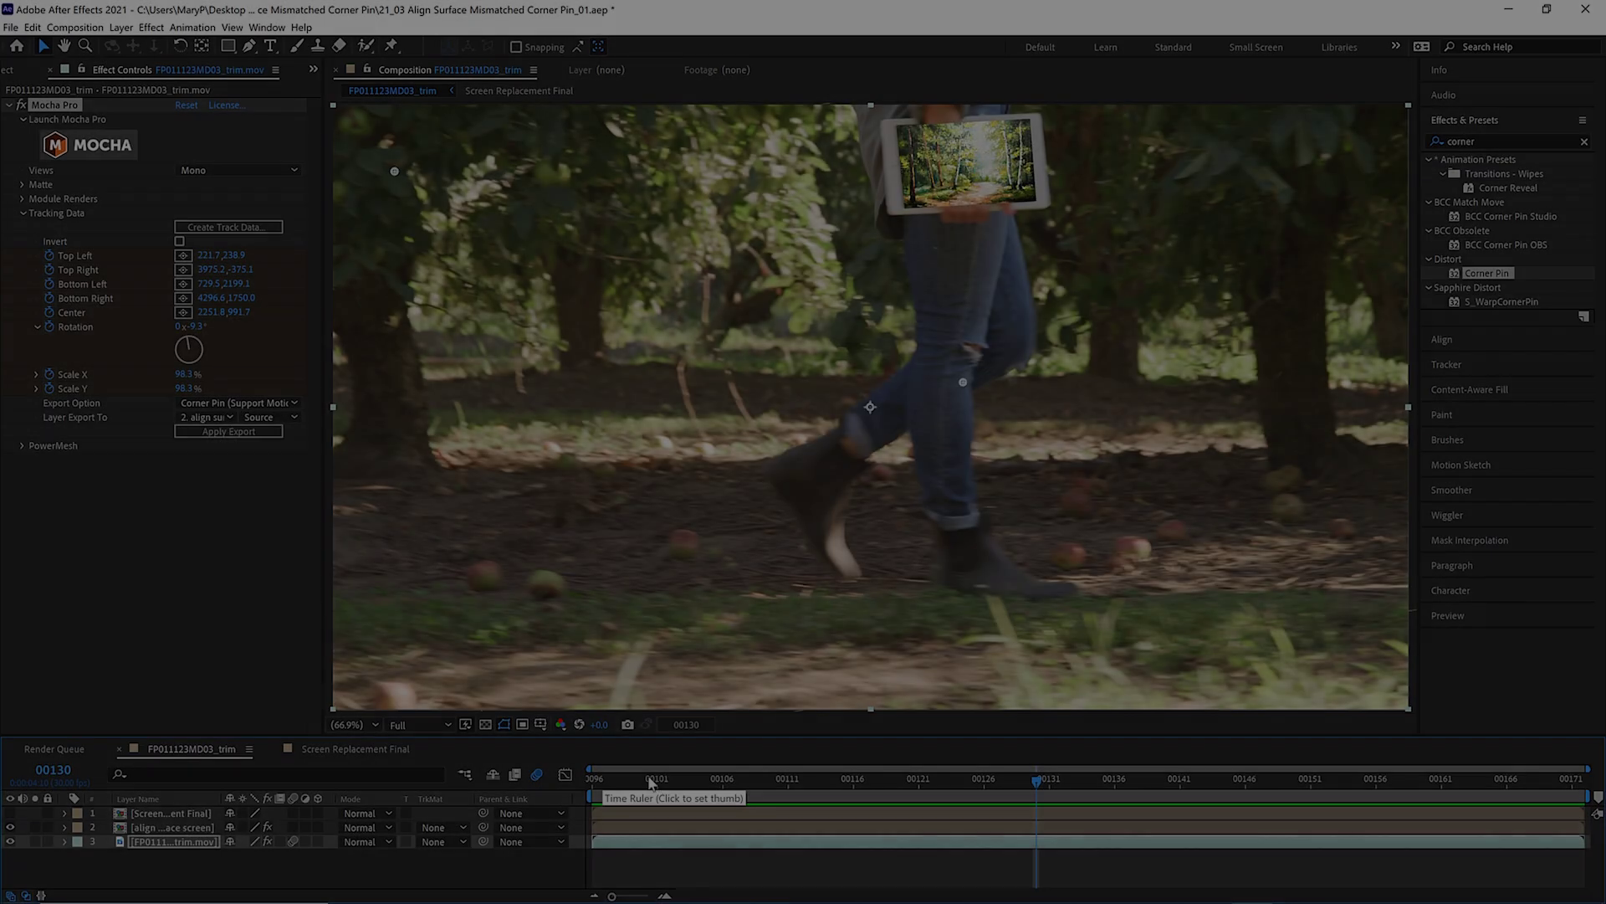
At frame 96, delete the align surface screen layer and place trees_painting_small.jpg directly above the footage layer.
drag(651, 782, 593, 779)
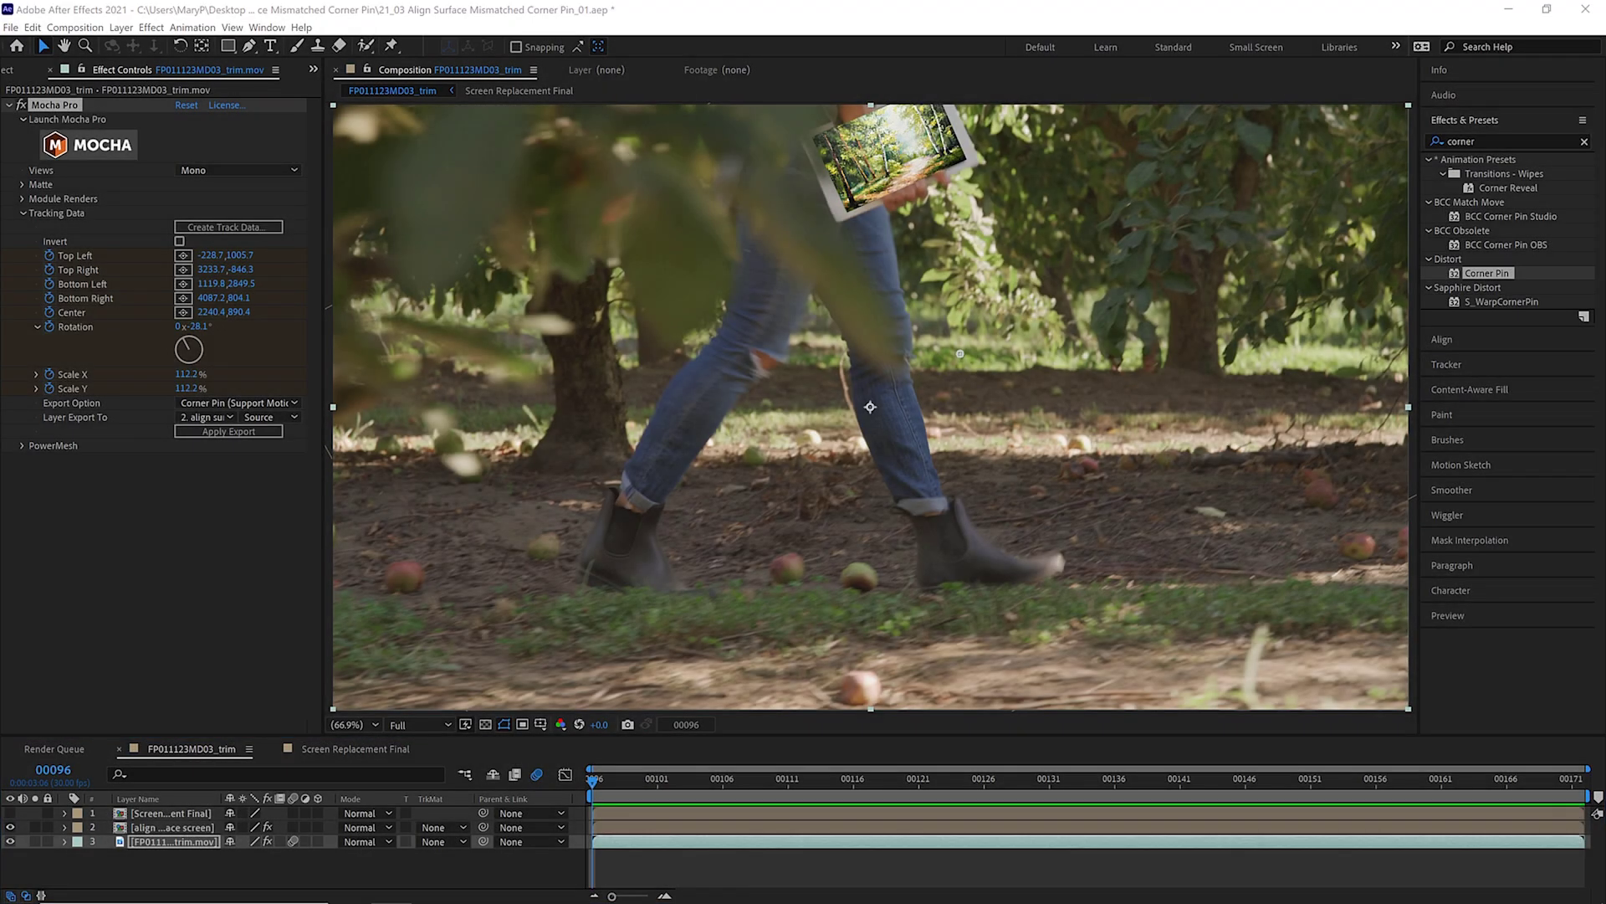
click(165, 829)
key(Delete)
click(12, 69)
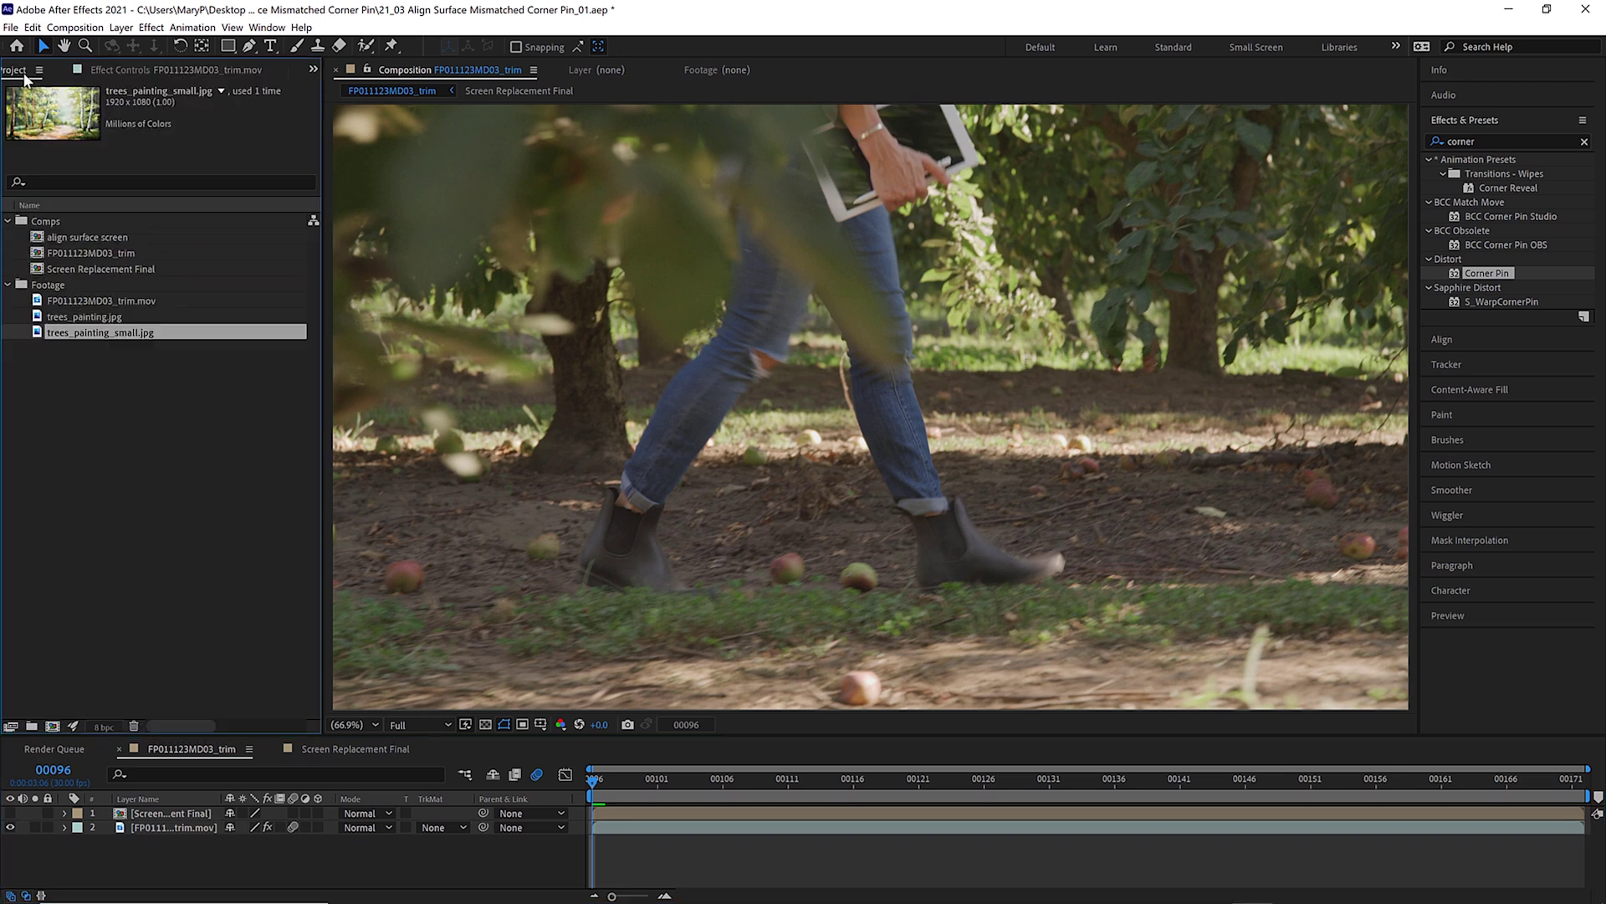
drag(94, 328, 217, 820)
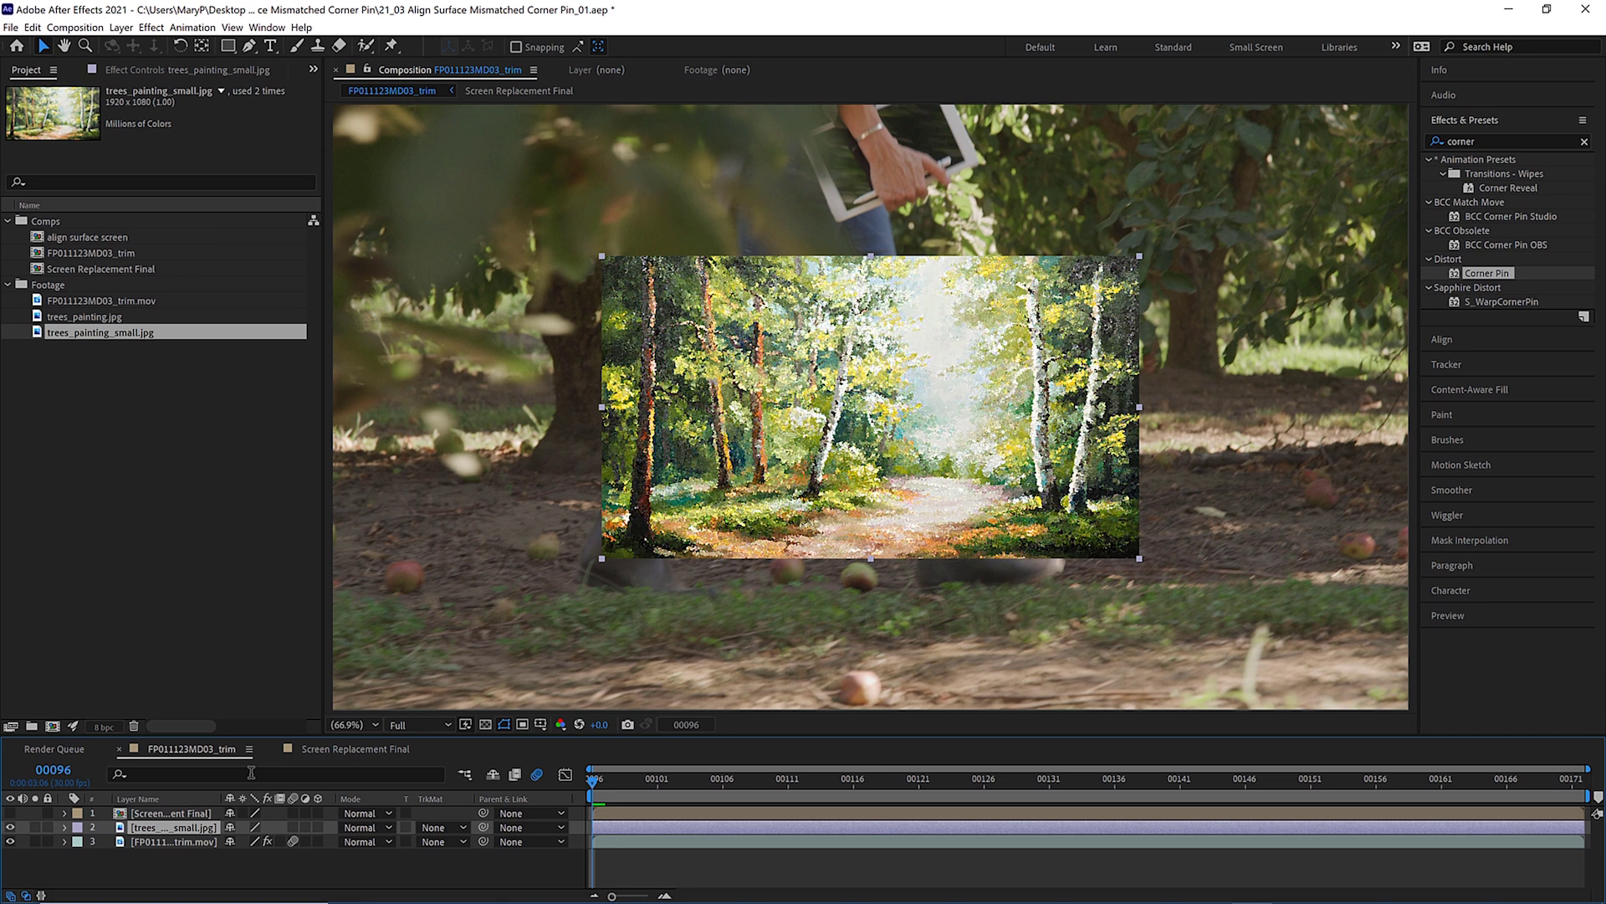
Fit the painting to the composition's size and pre-compose it as "Fit to Comp", moving all attributes into the new composition.
click(121, 27)
mouse_move(251, 193)
click(410, 377)
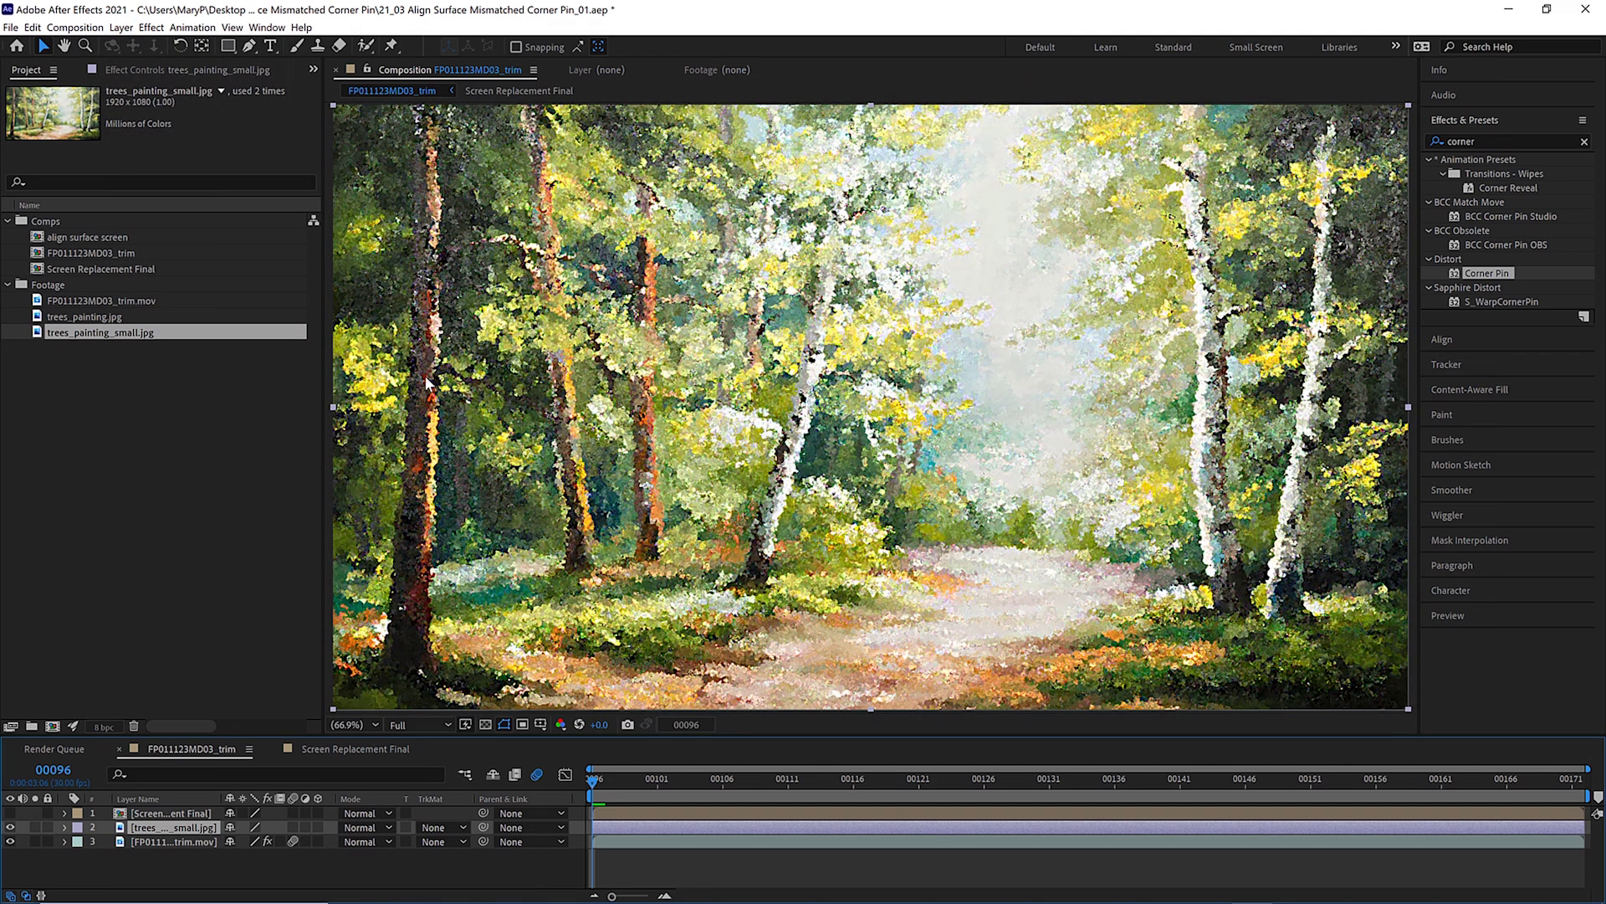
click(121, 27)
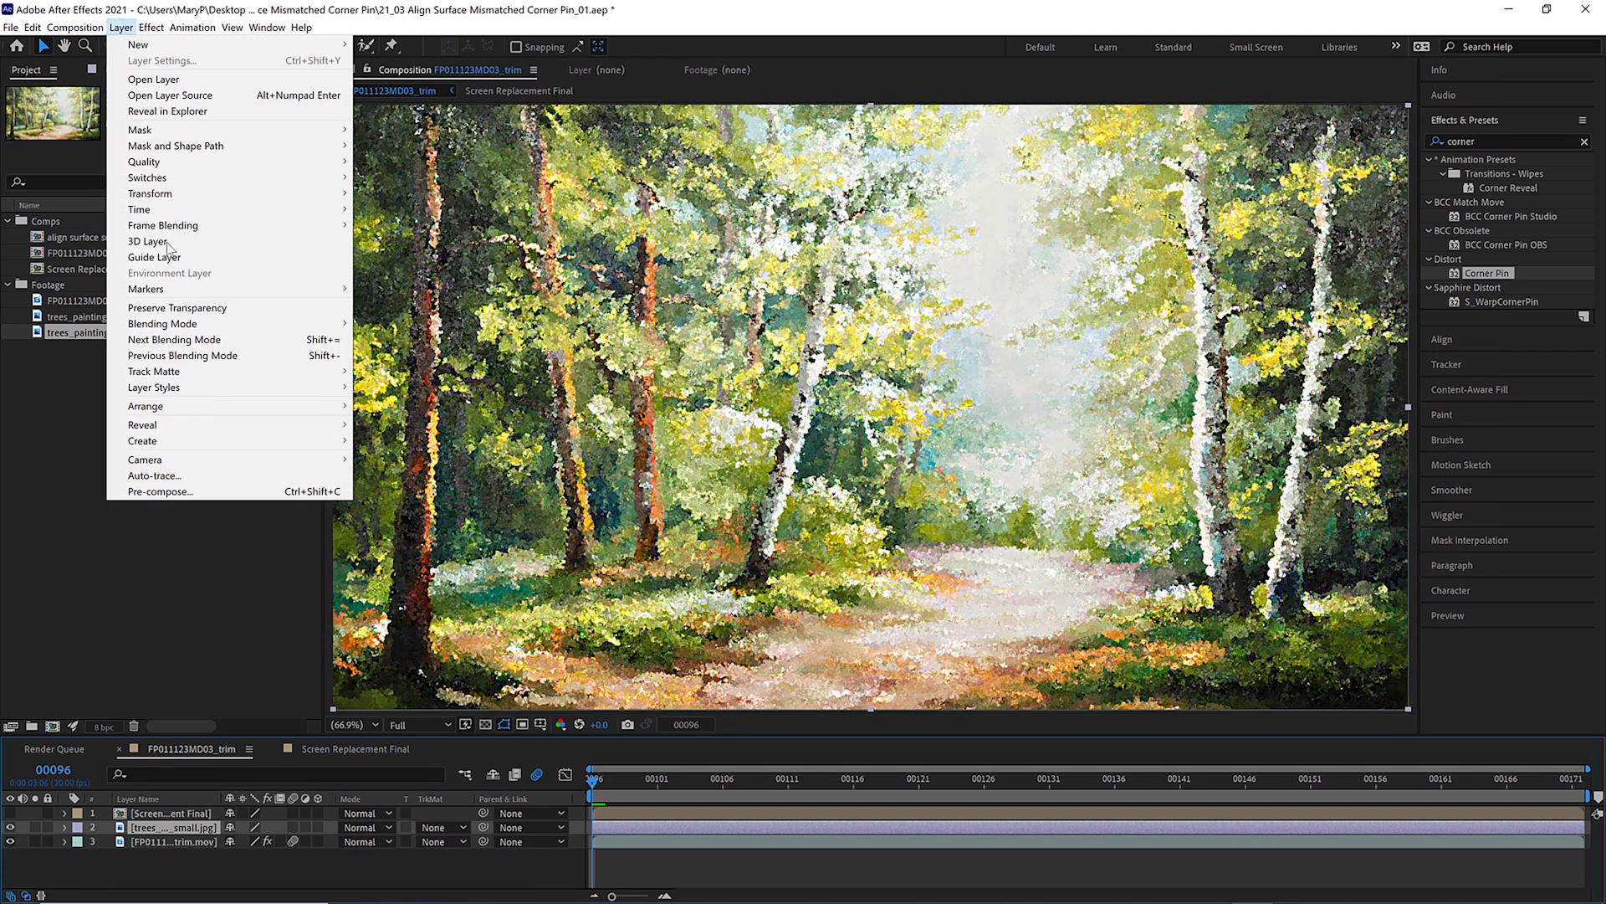
click(167, 491)
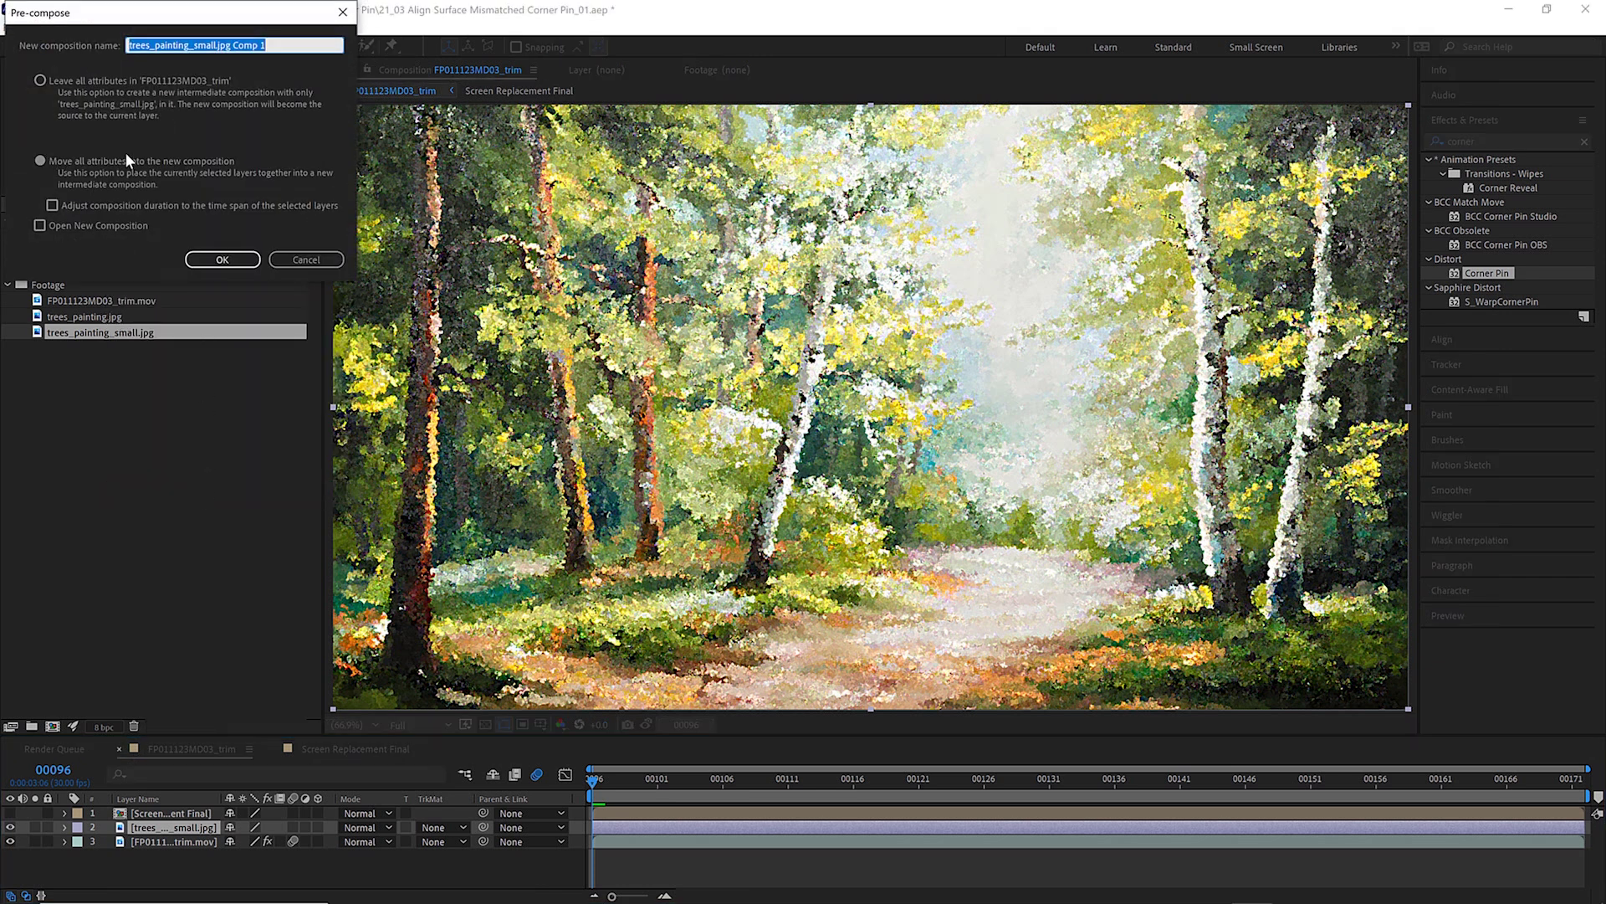
text(Fit to Comp)
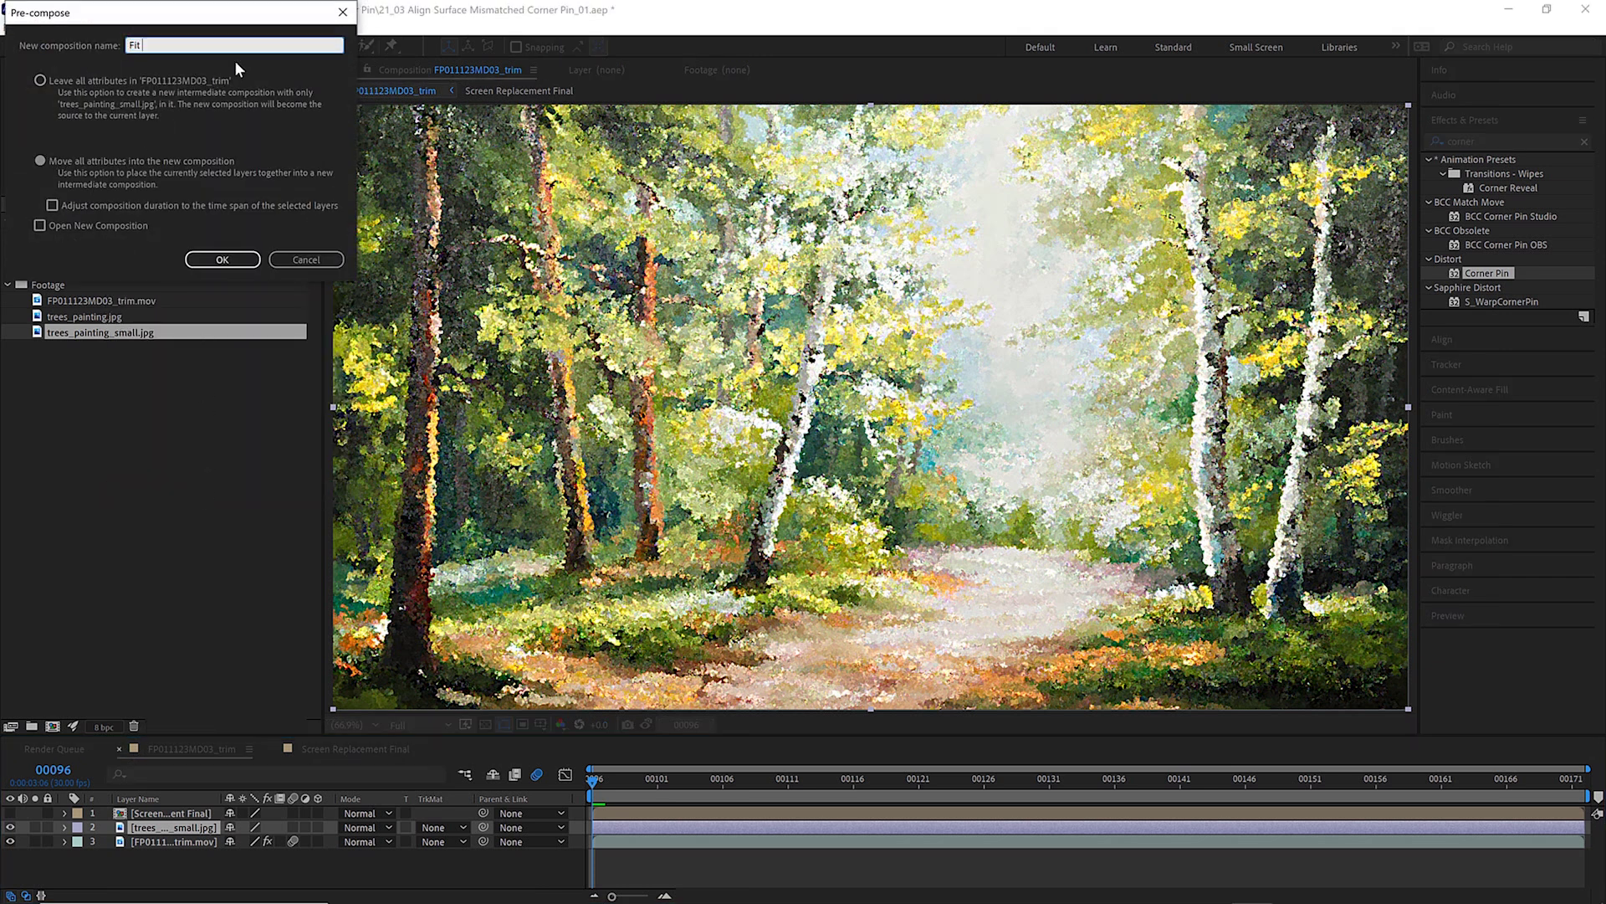
click(219, 258)
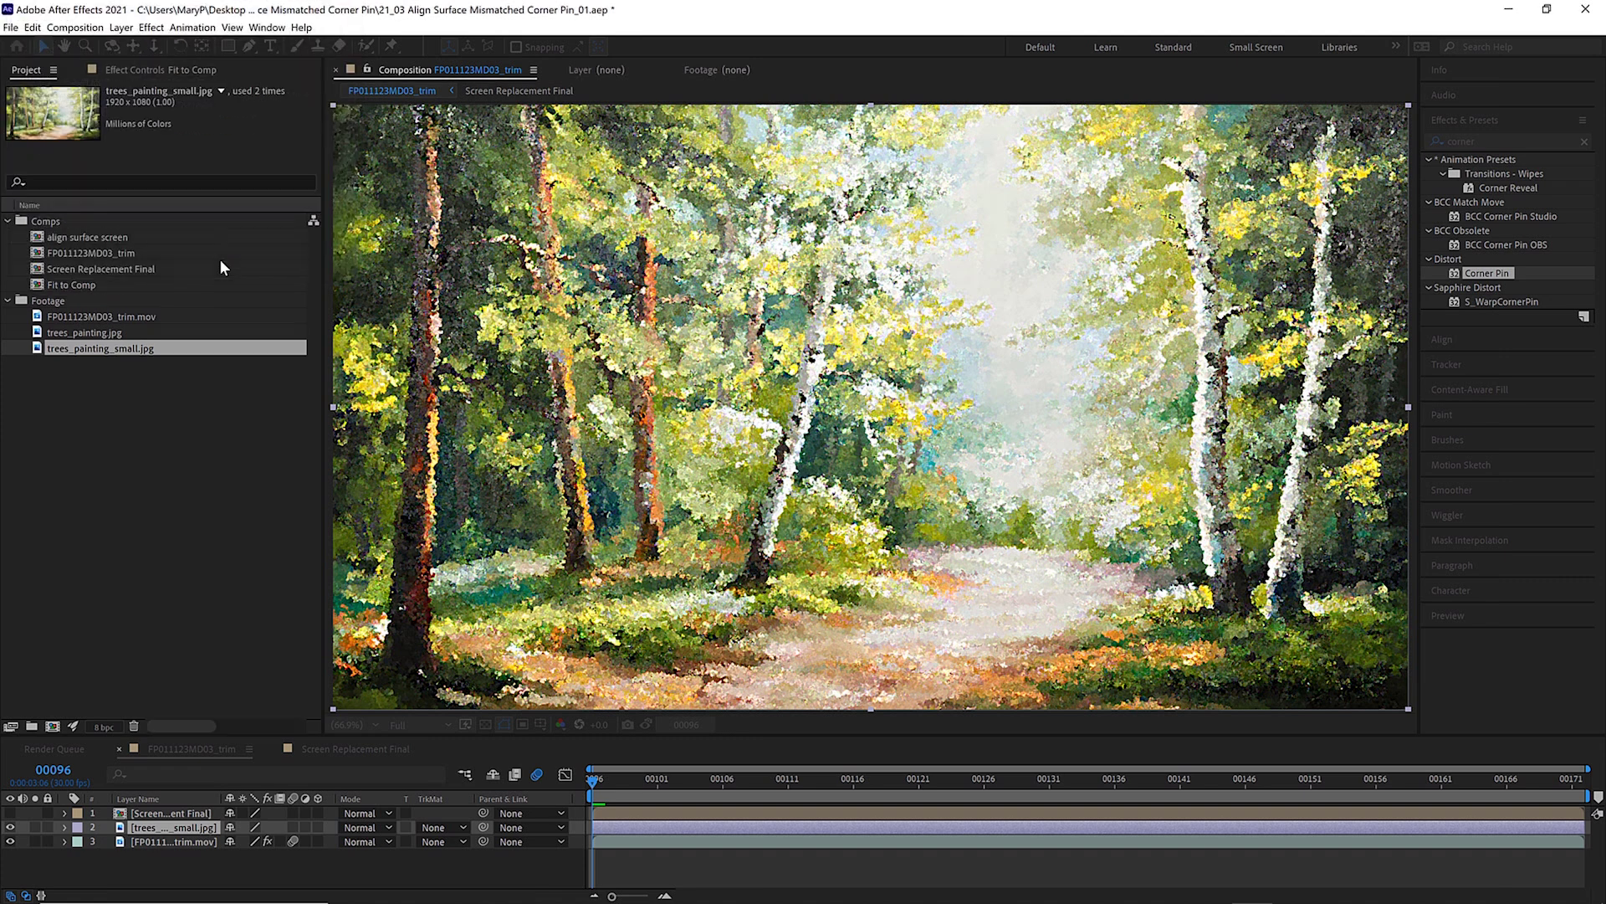
In the footage layer's Mocha Pro project, fit the screen track's surface corners to the corners of the tablet's screen.
key(ctrl+Down)
key(F3)
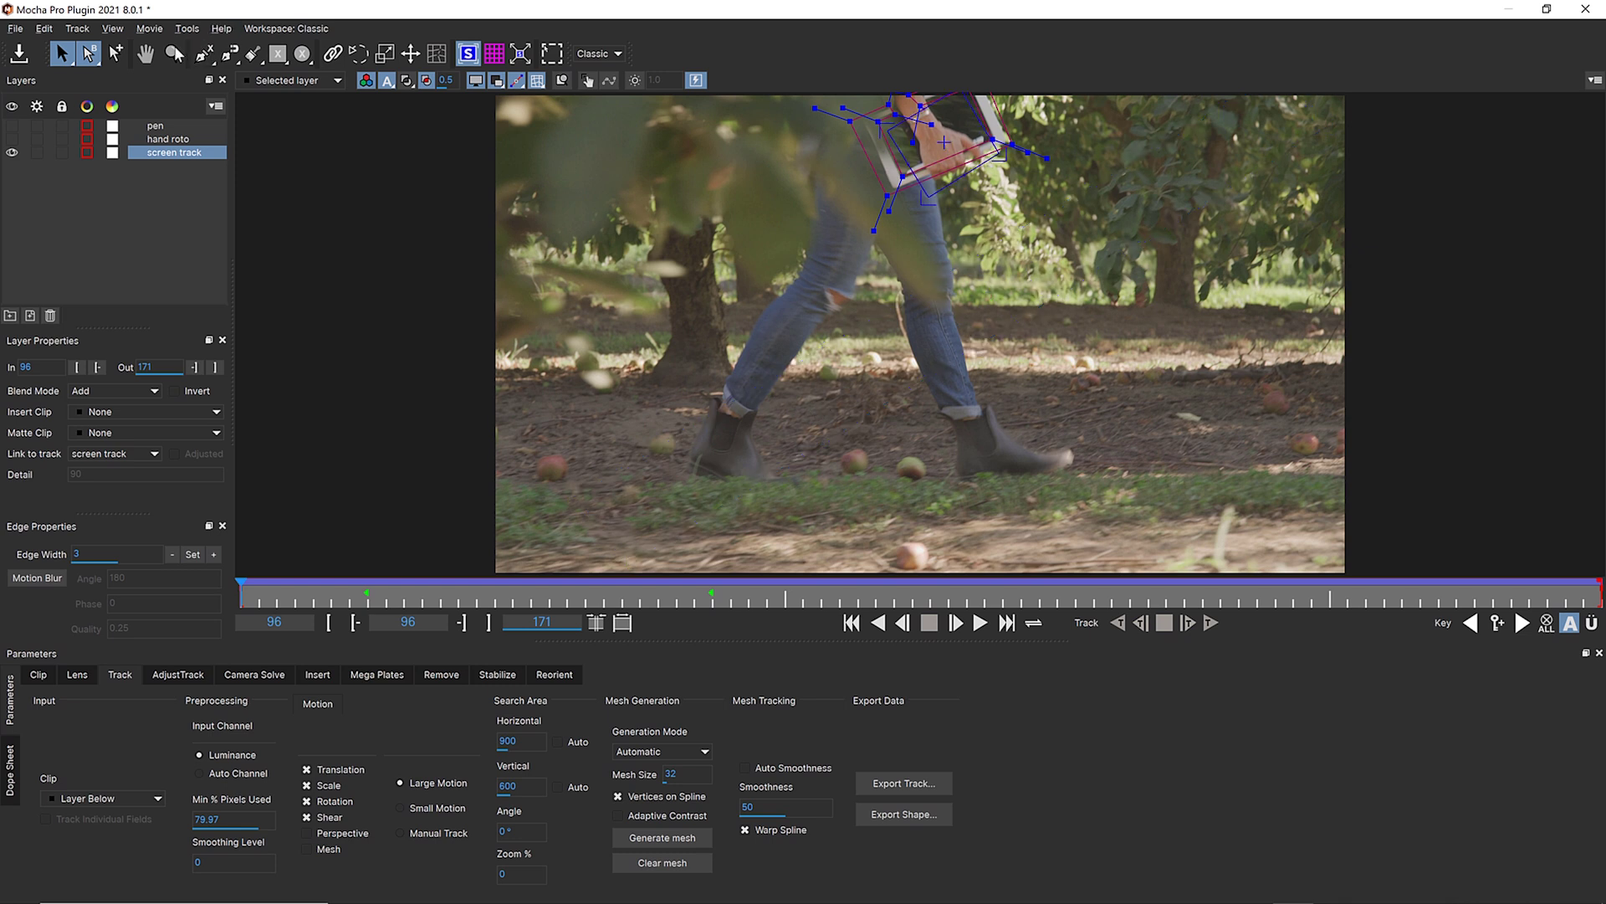
click(146, 53)
scroll(803, 552, up, 5)
drag(803, 551, 815, 464)
key(s)
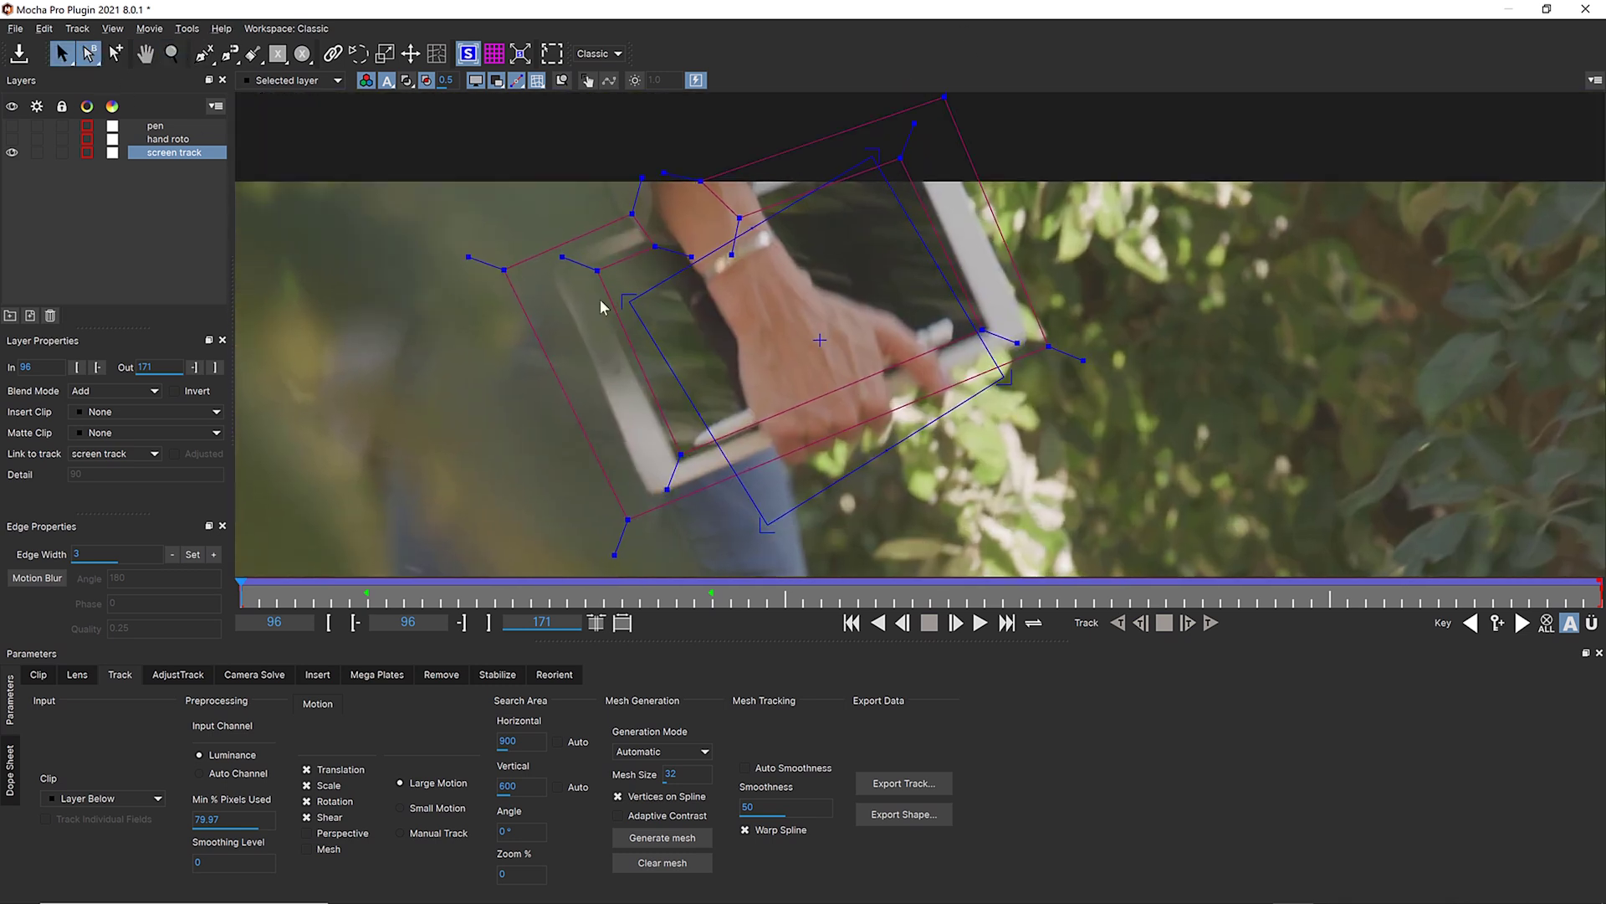
drag(765, 526, 678, 463)
drag(876, 154, 909, 138)
drag(1007, 361, 990, 327)
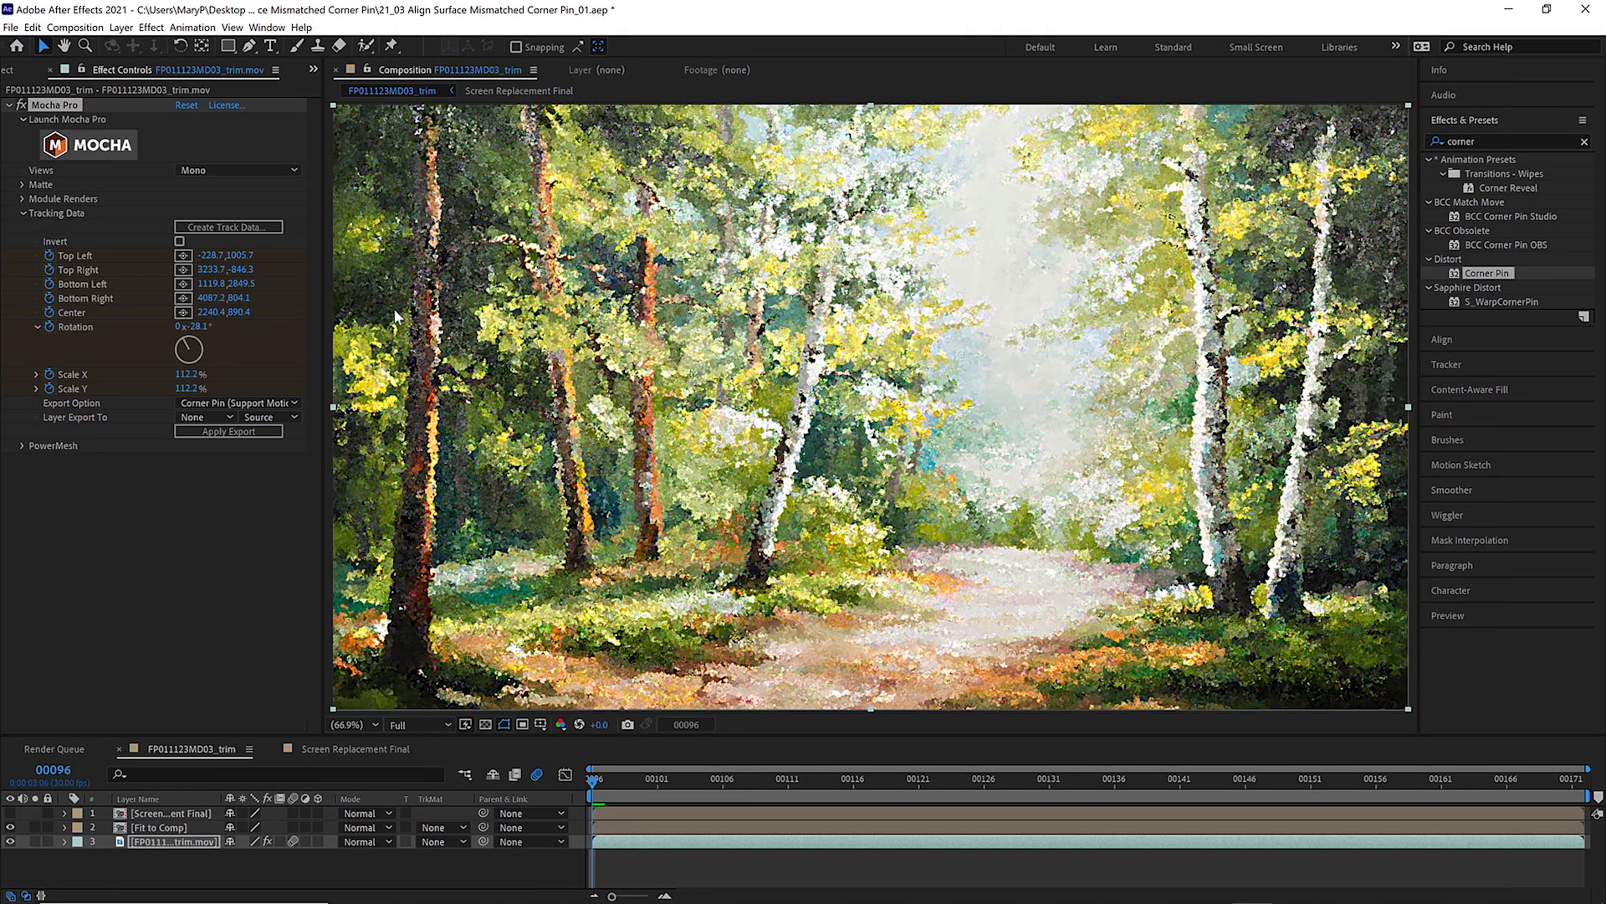
Create track data from the screen track layer and export it as Corner Pin (Support Motion Blur) to the Fit to Comp layer.
click(236, 229)
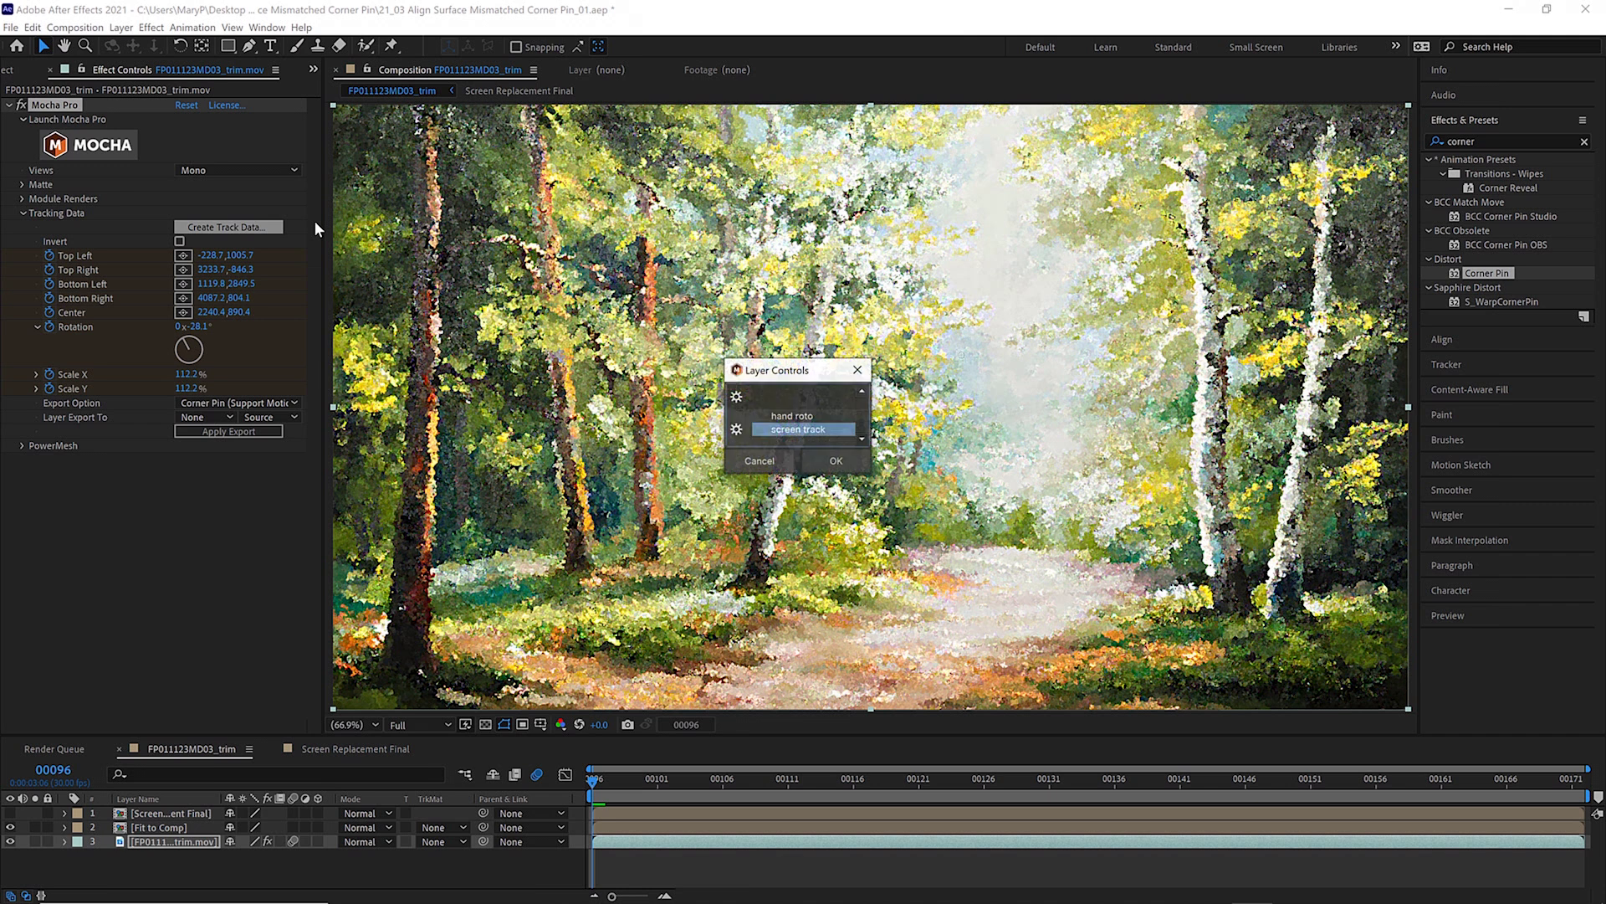
click(841, 459)
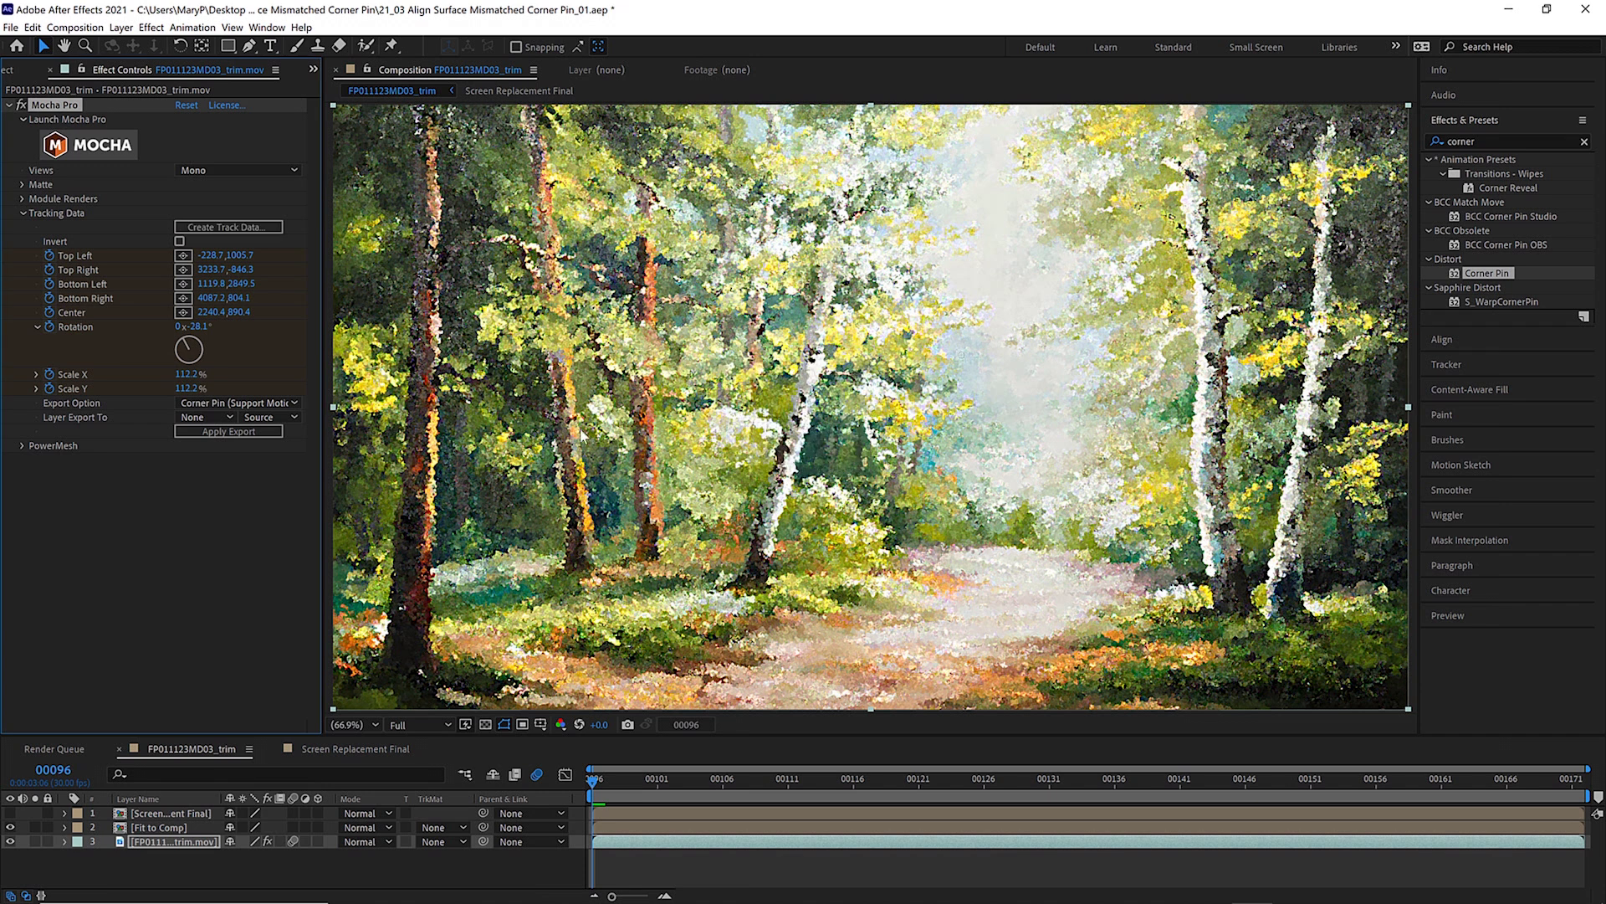
click(274, 401)
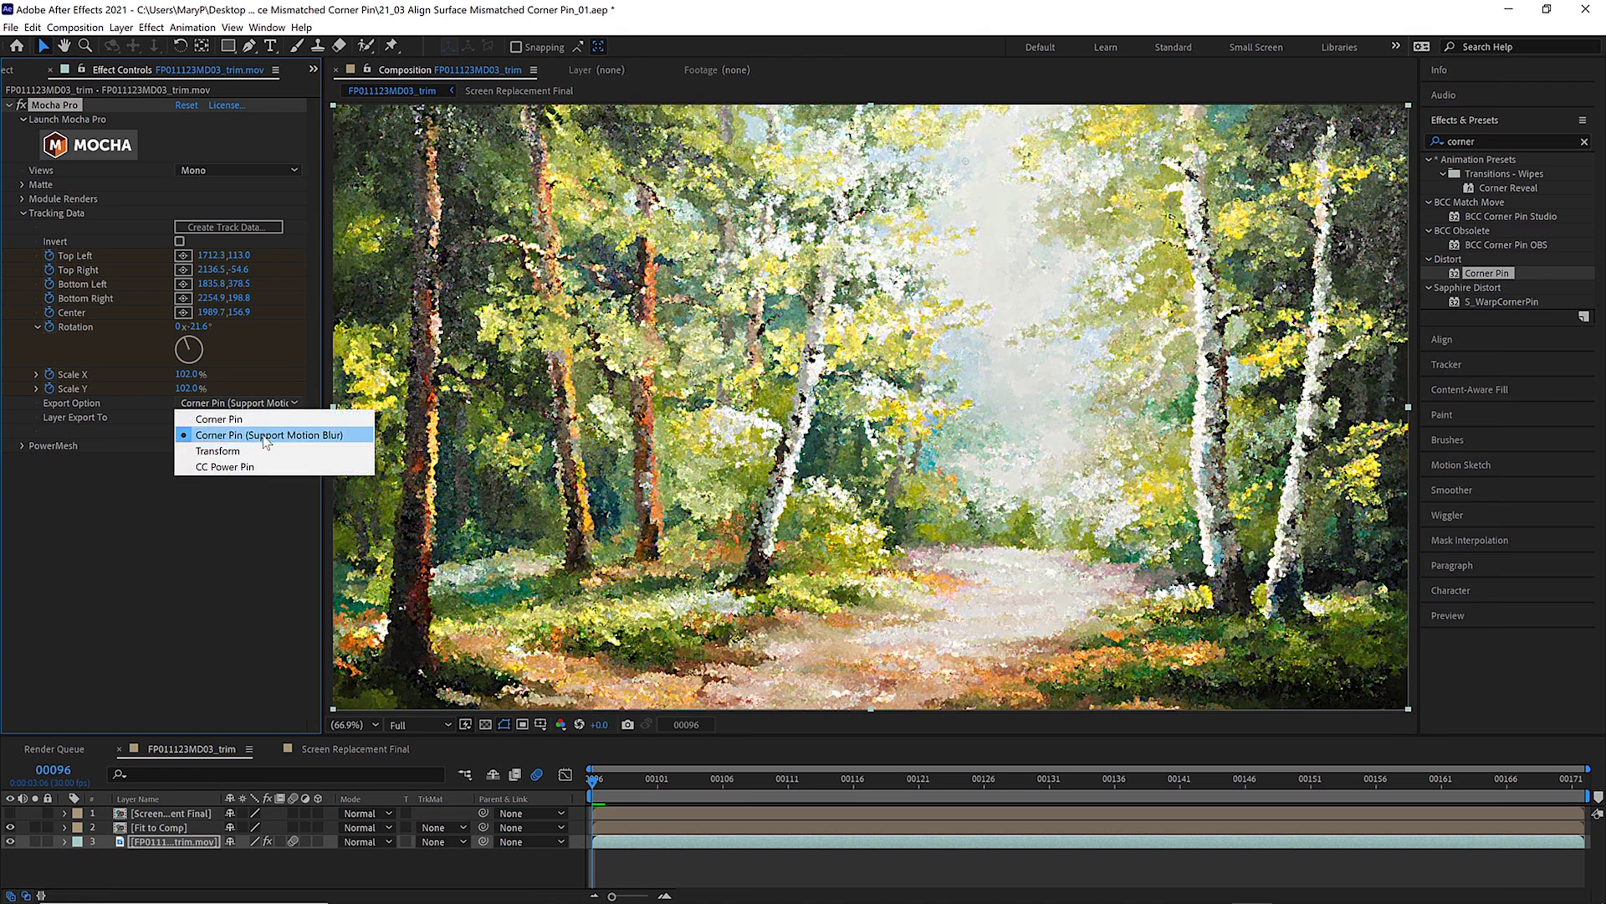
click(263, 437)
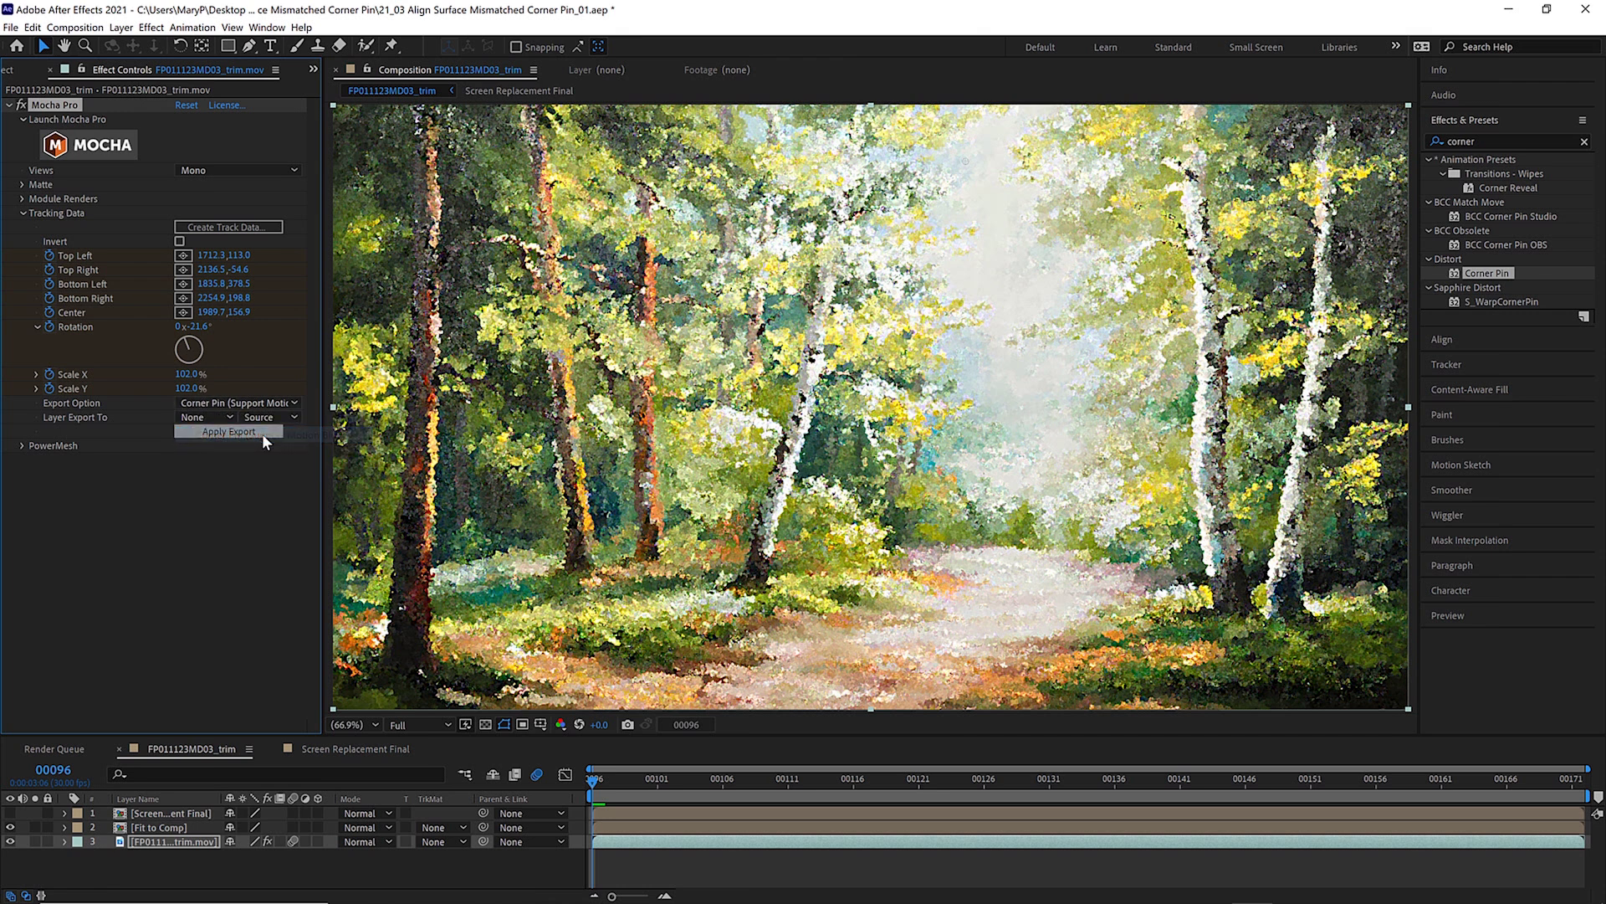
click(220, 416)
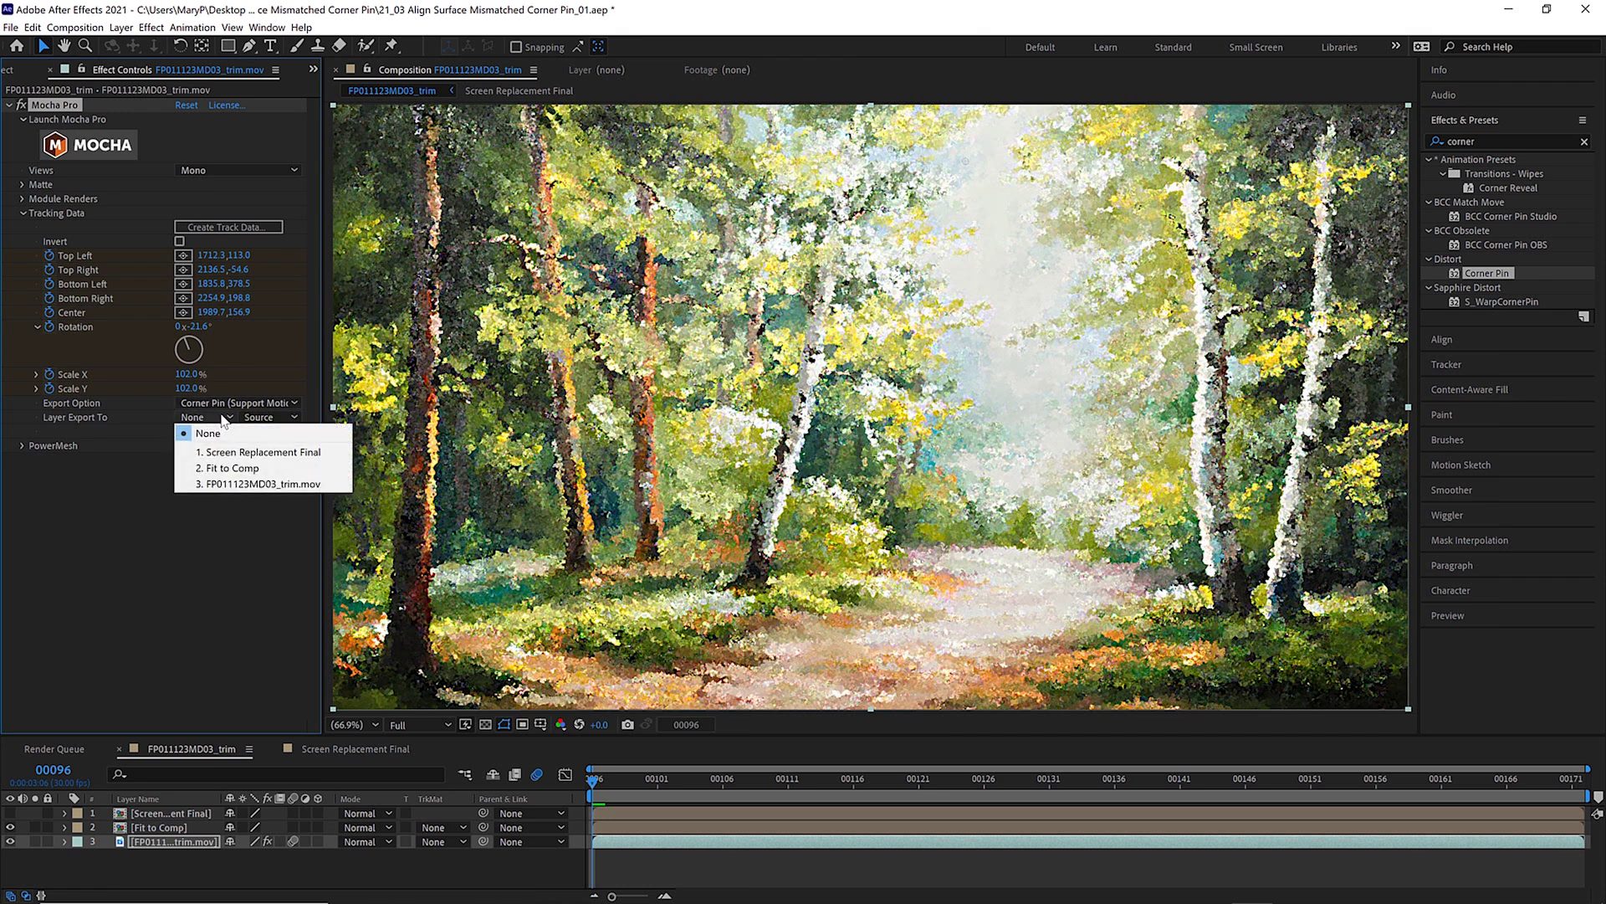
click(229, 469)
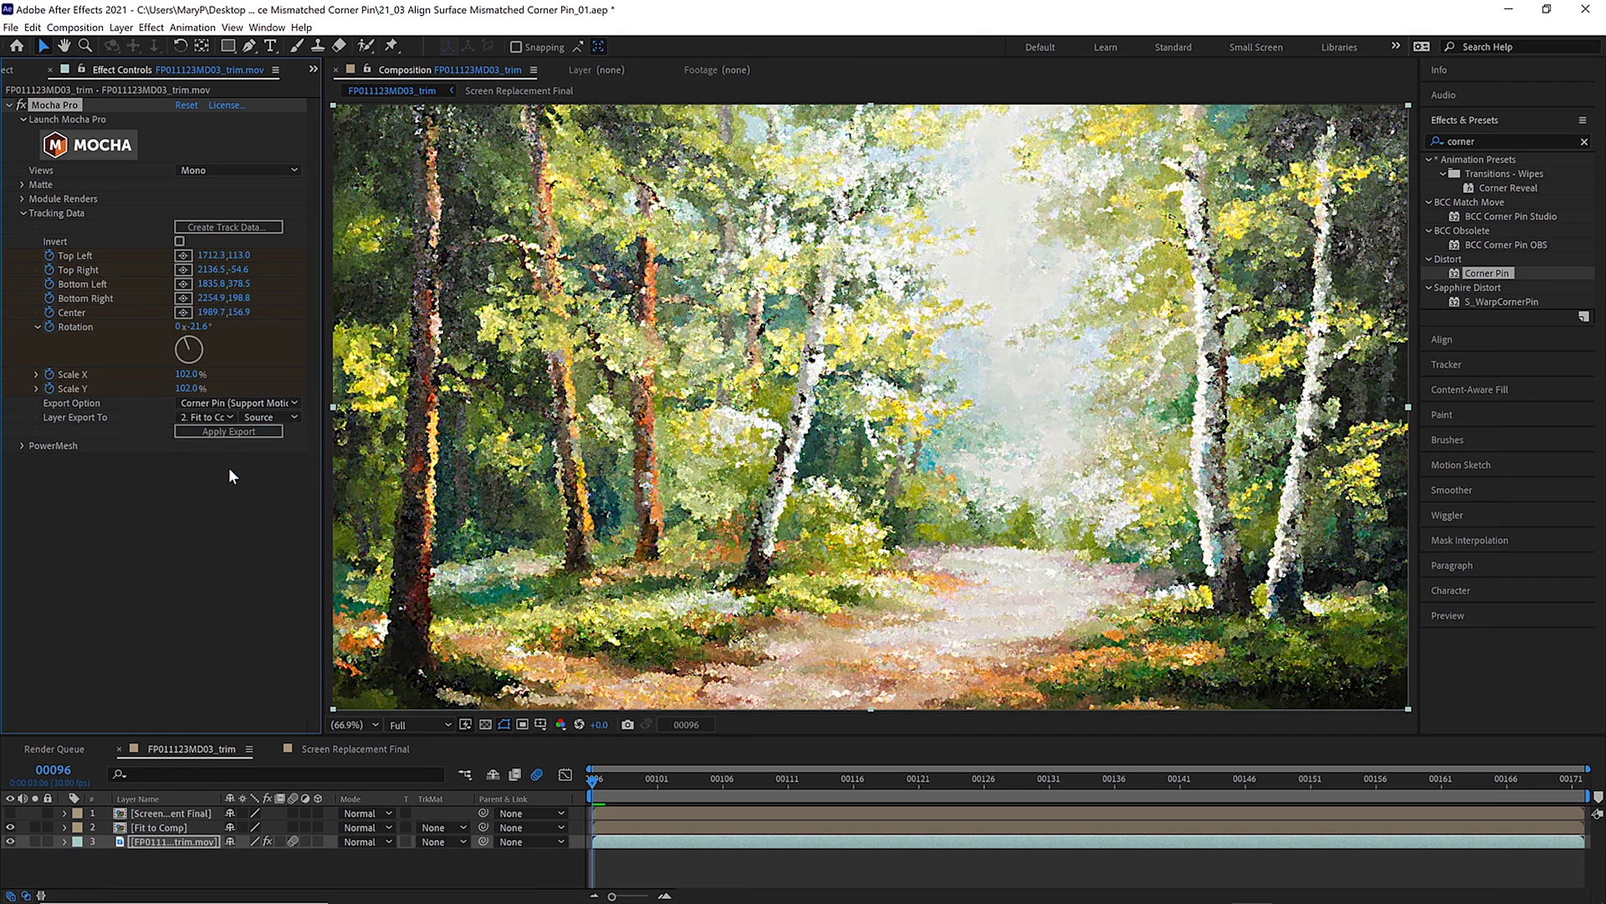
click(234, 435)
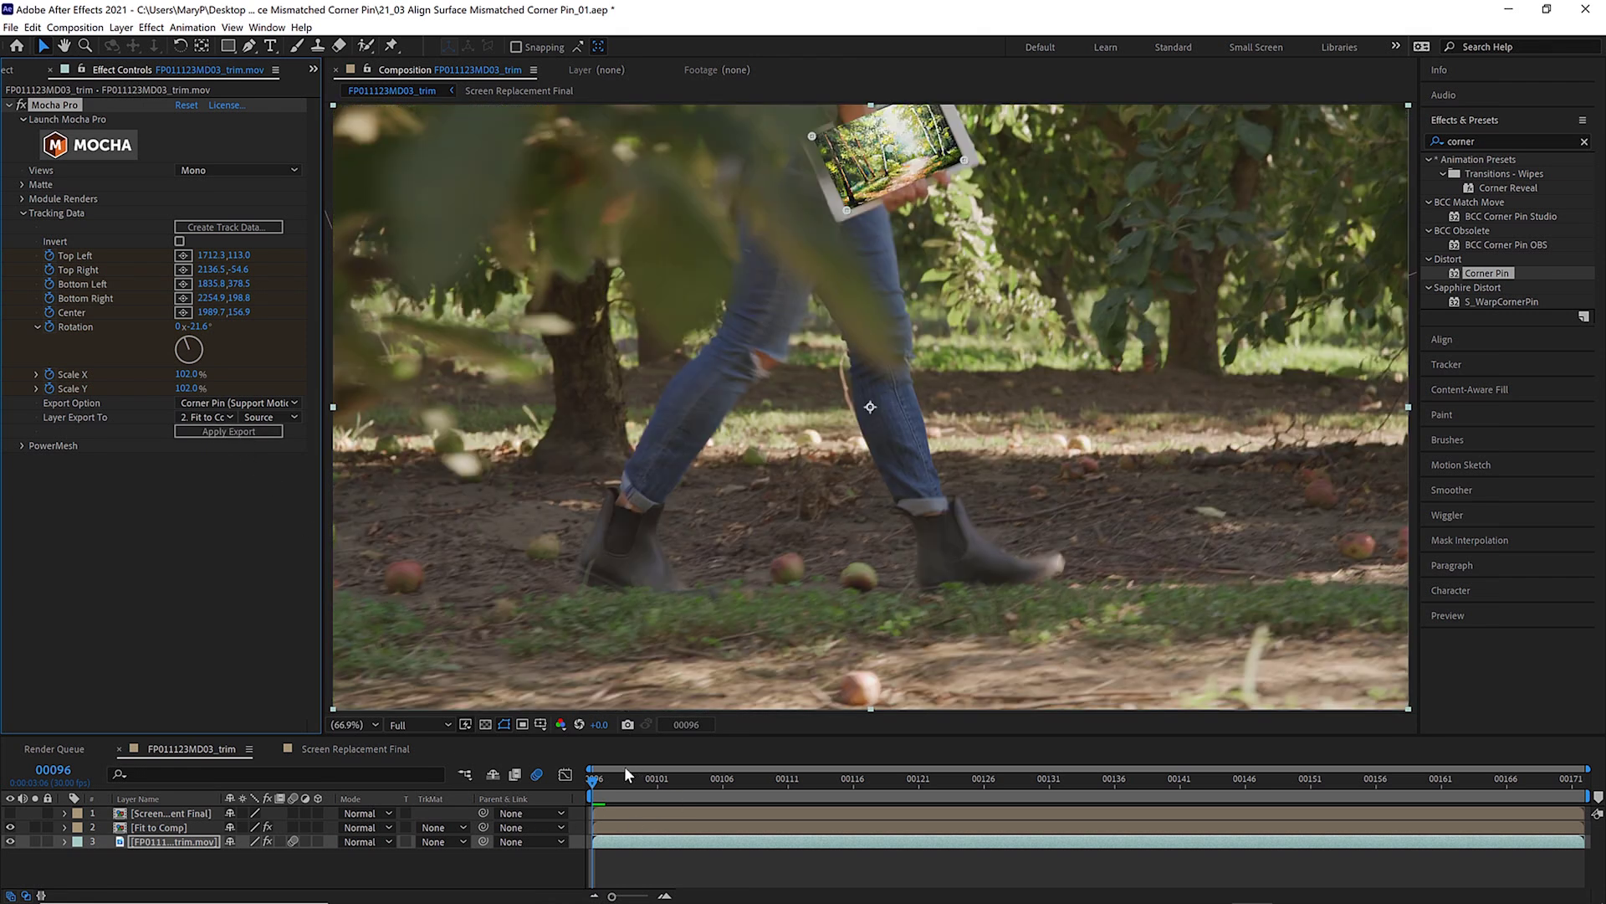
Preview the corner-pinned painting, then examine how its corners fit the tablet screen at 200% and 400% magnification.
key(space)
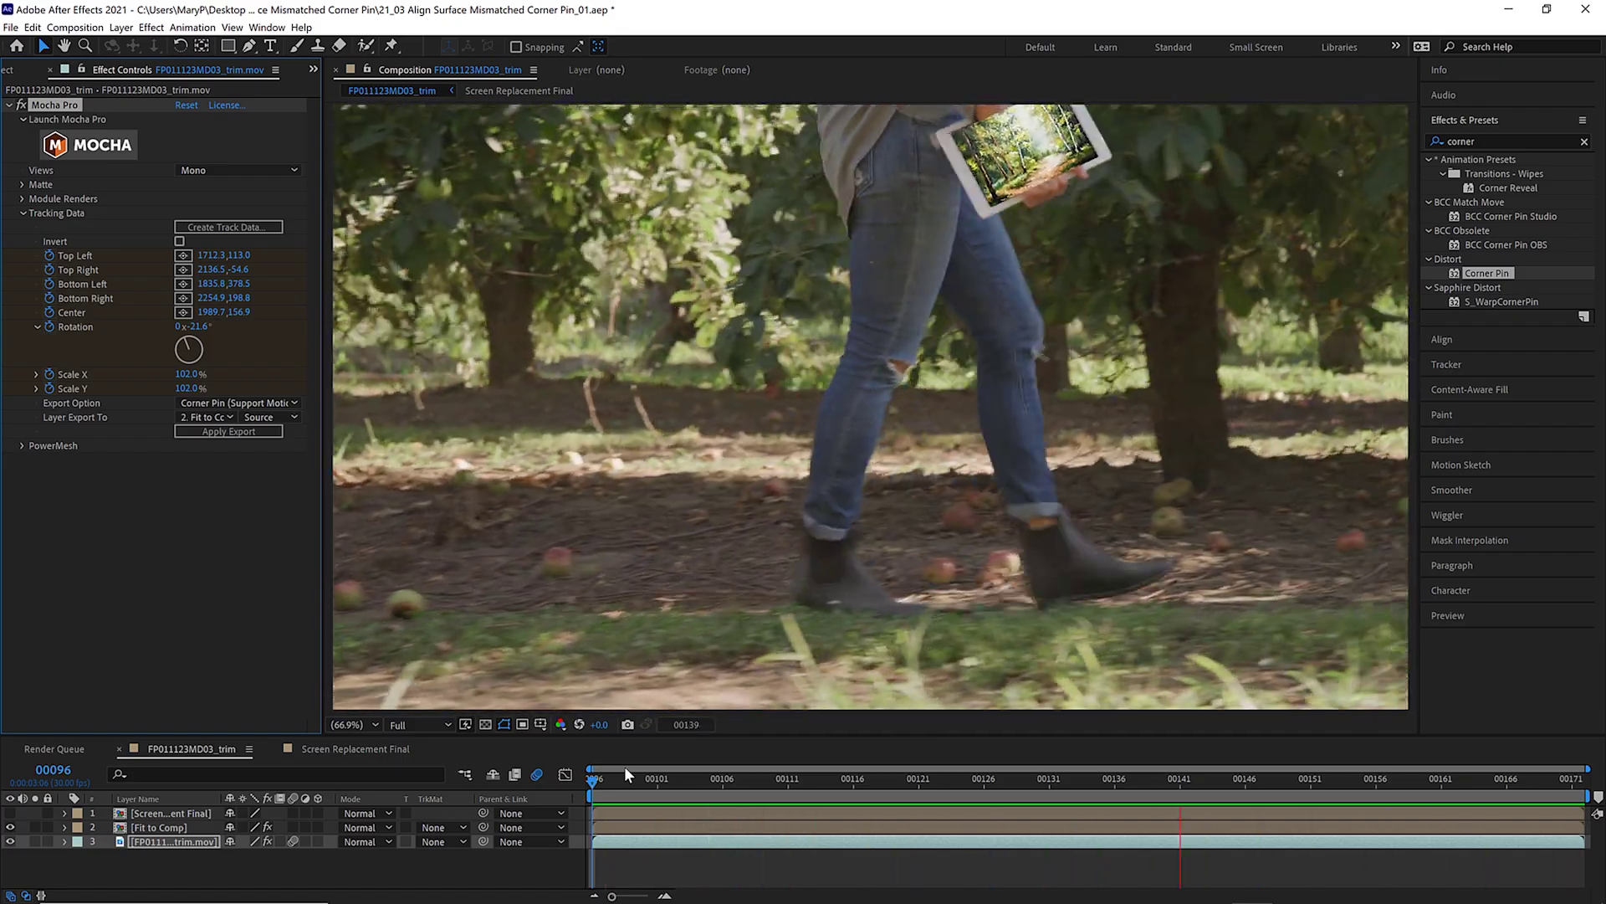
key(space)
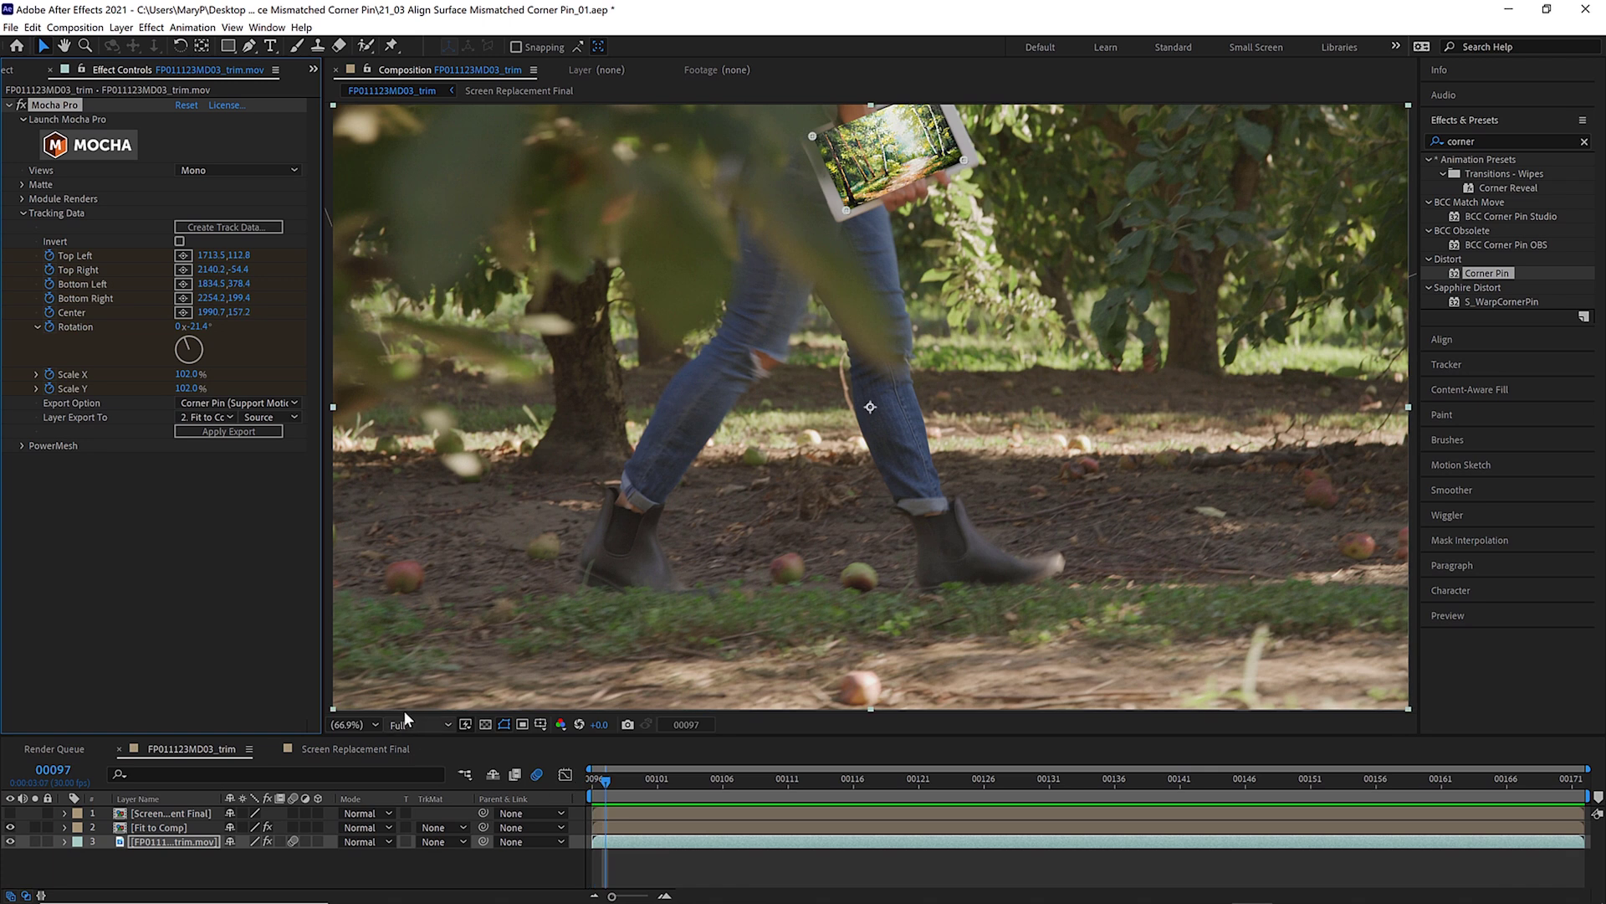
click(358, 723)
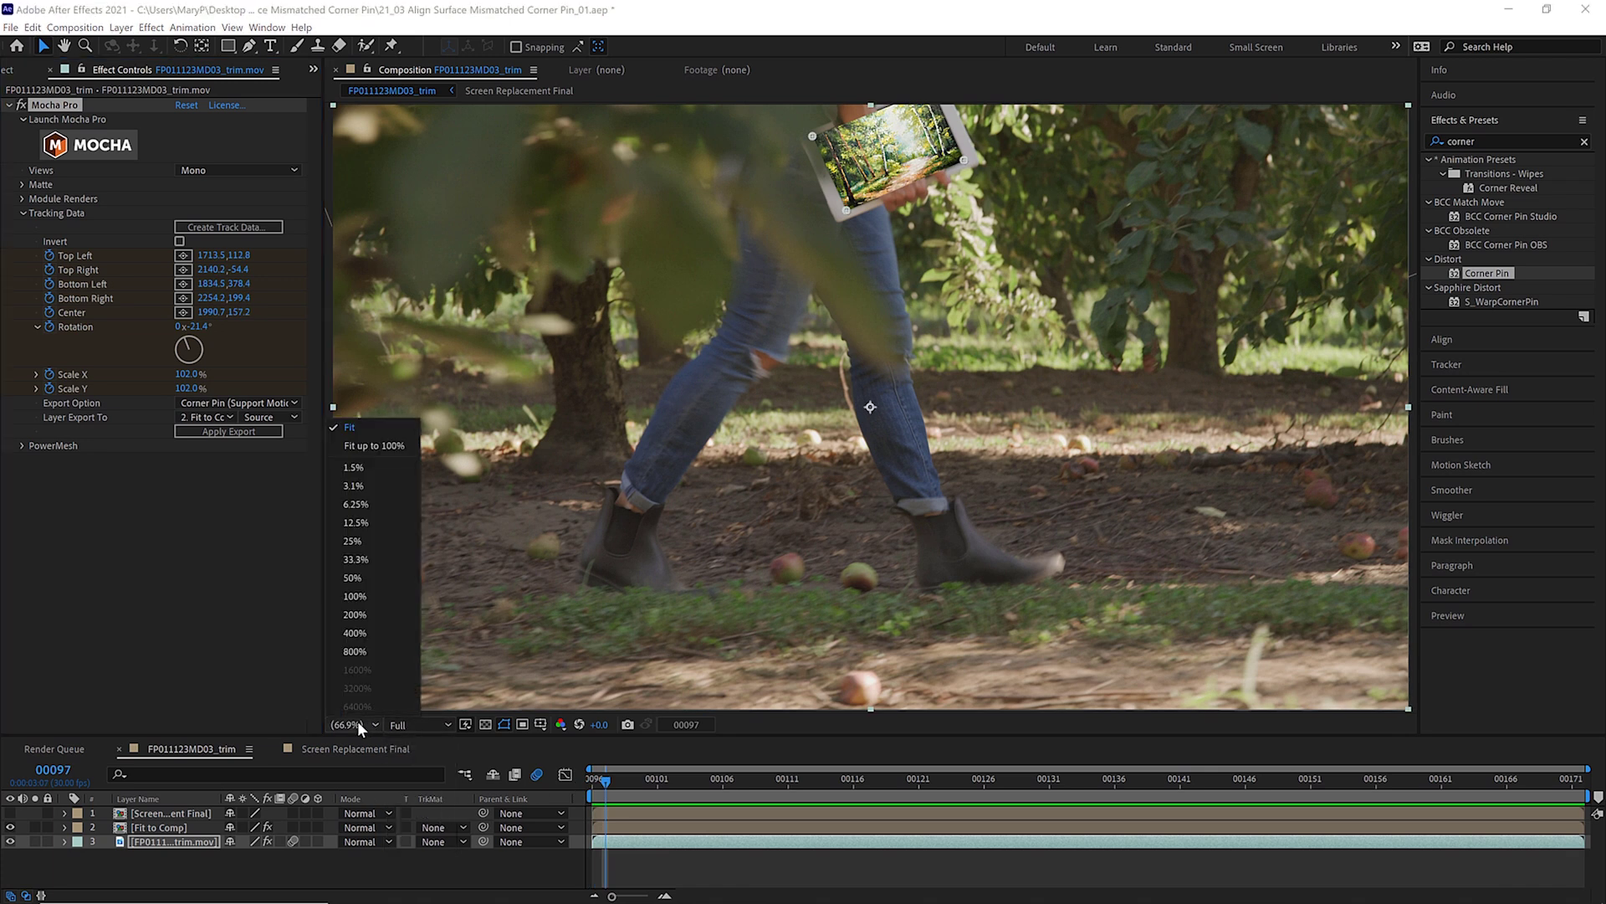
click(360, 613)
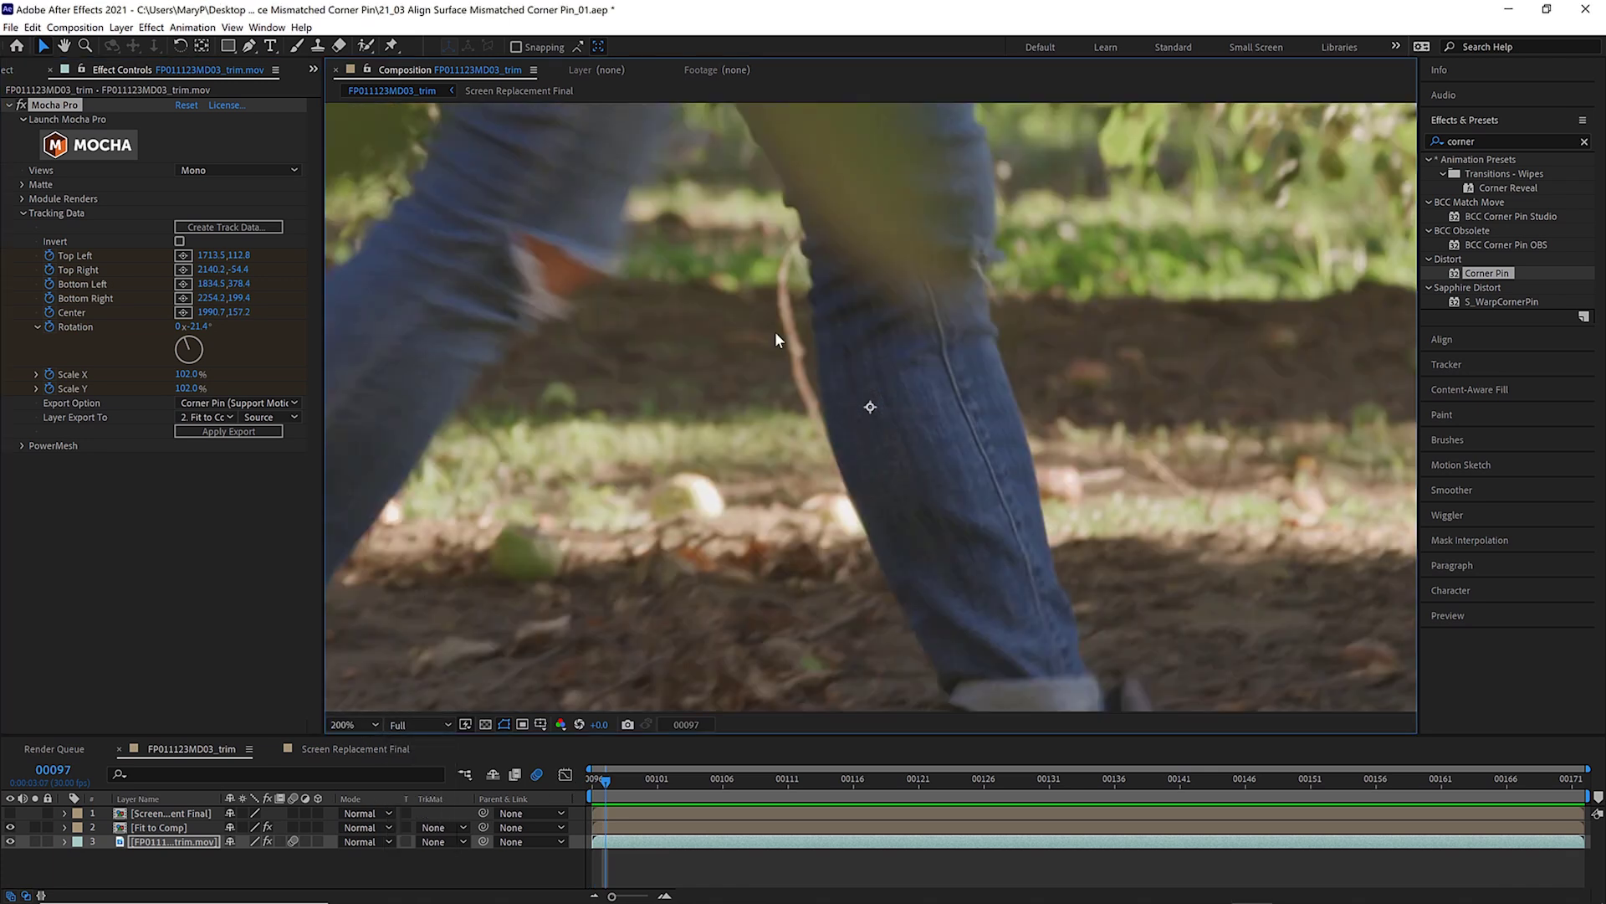
key(h)
drag(791, 269, 775, 474)
key(v)
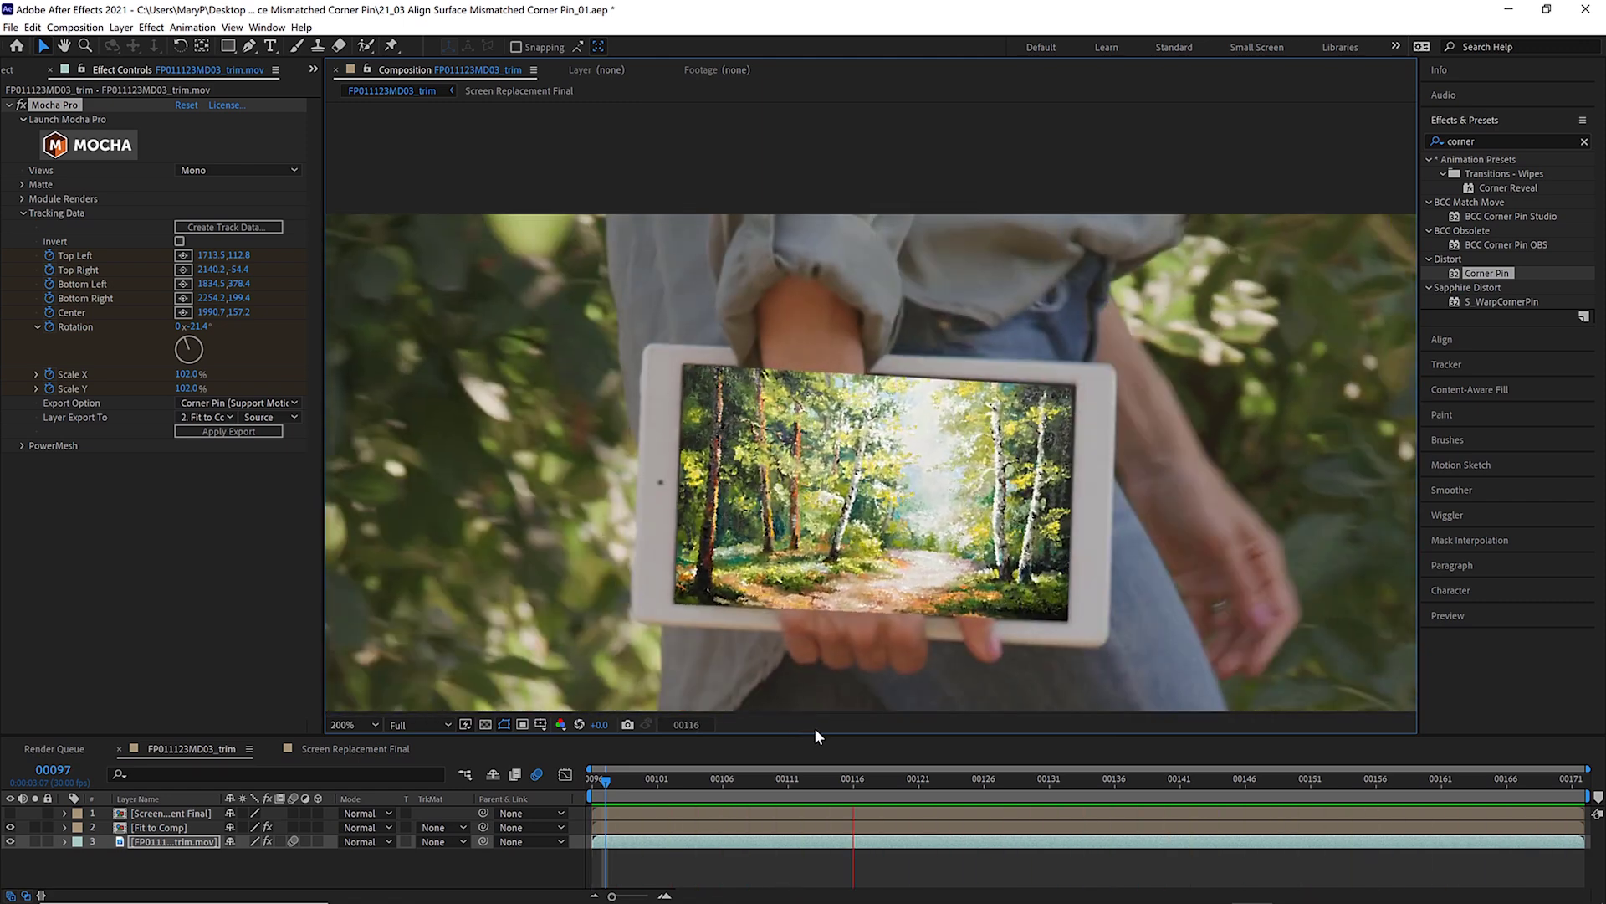
key(space)
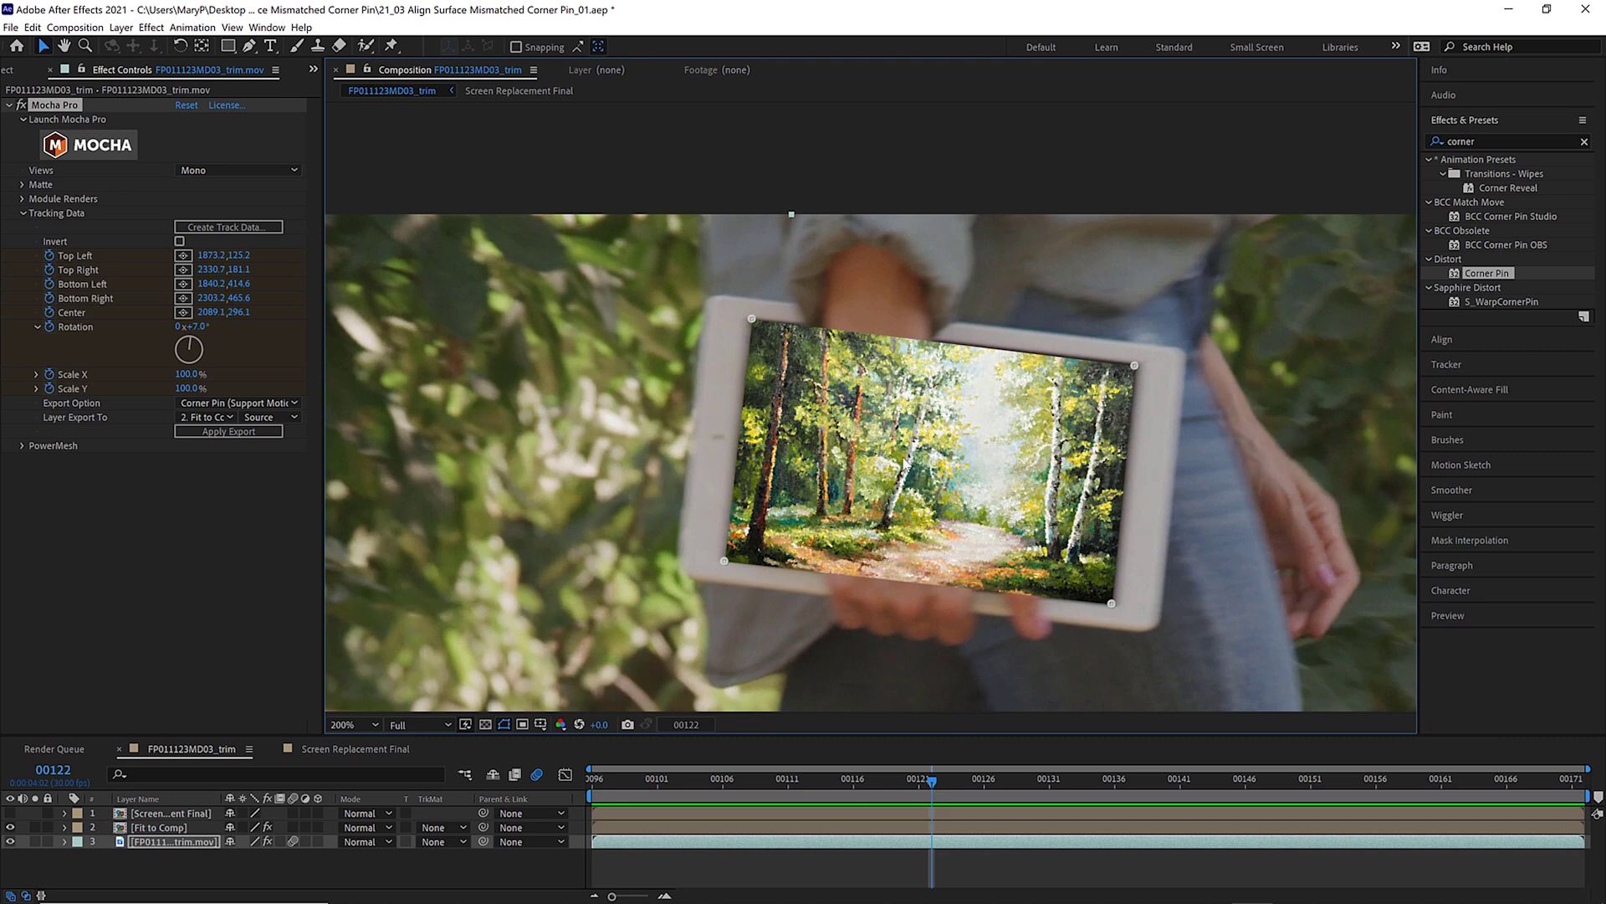
key(period)
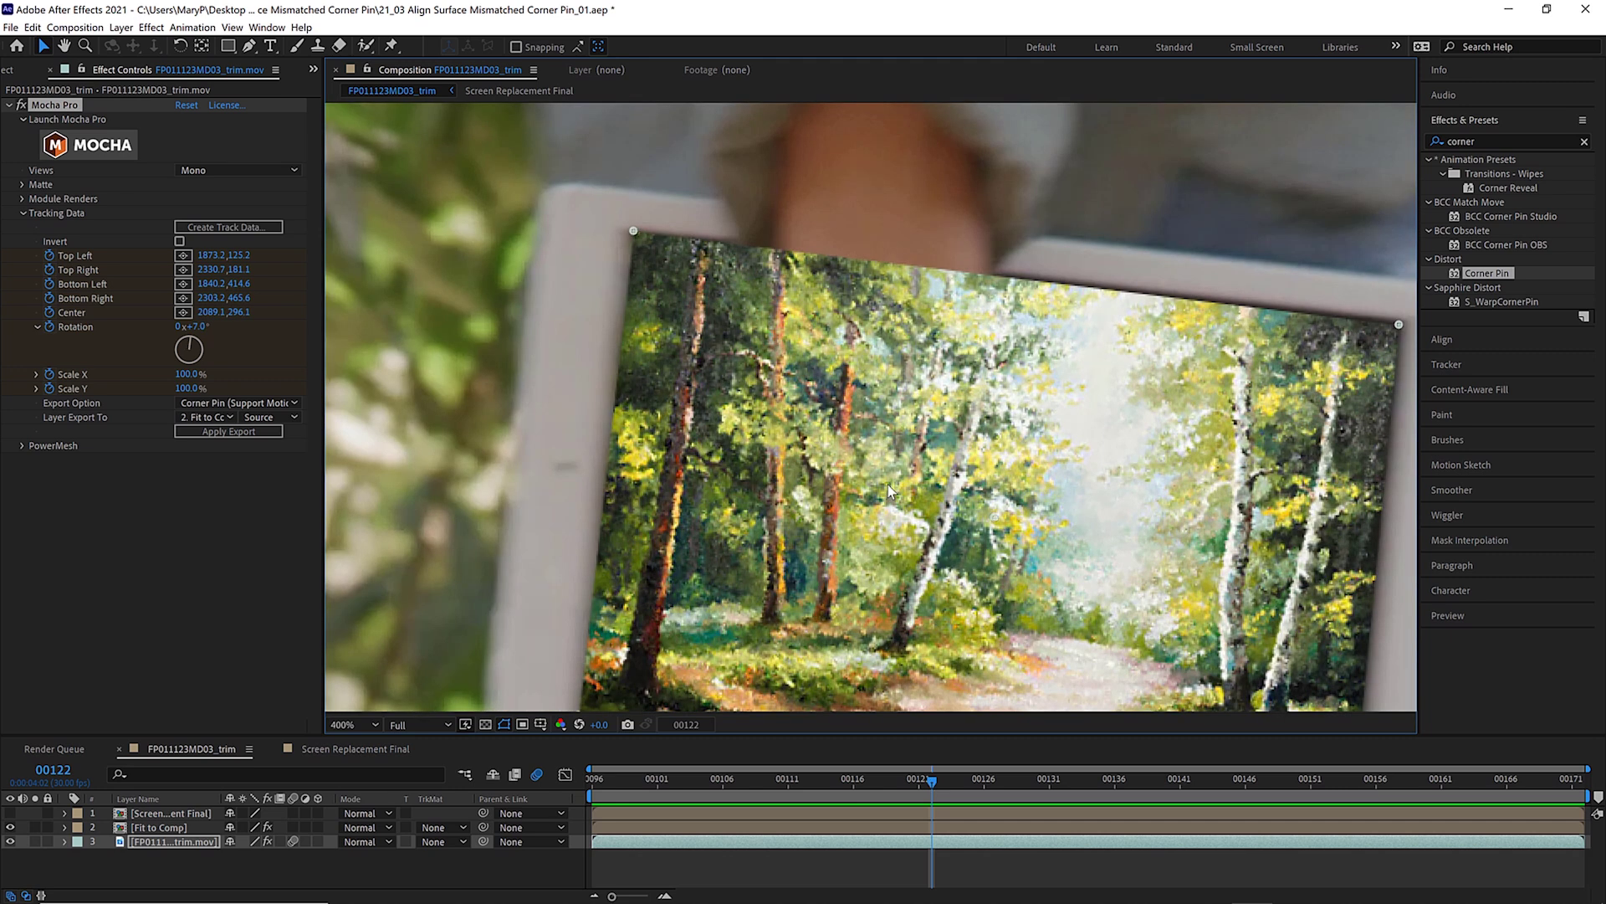
drag(923, 513, 840, 369)
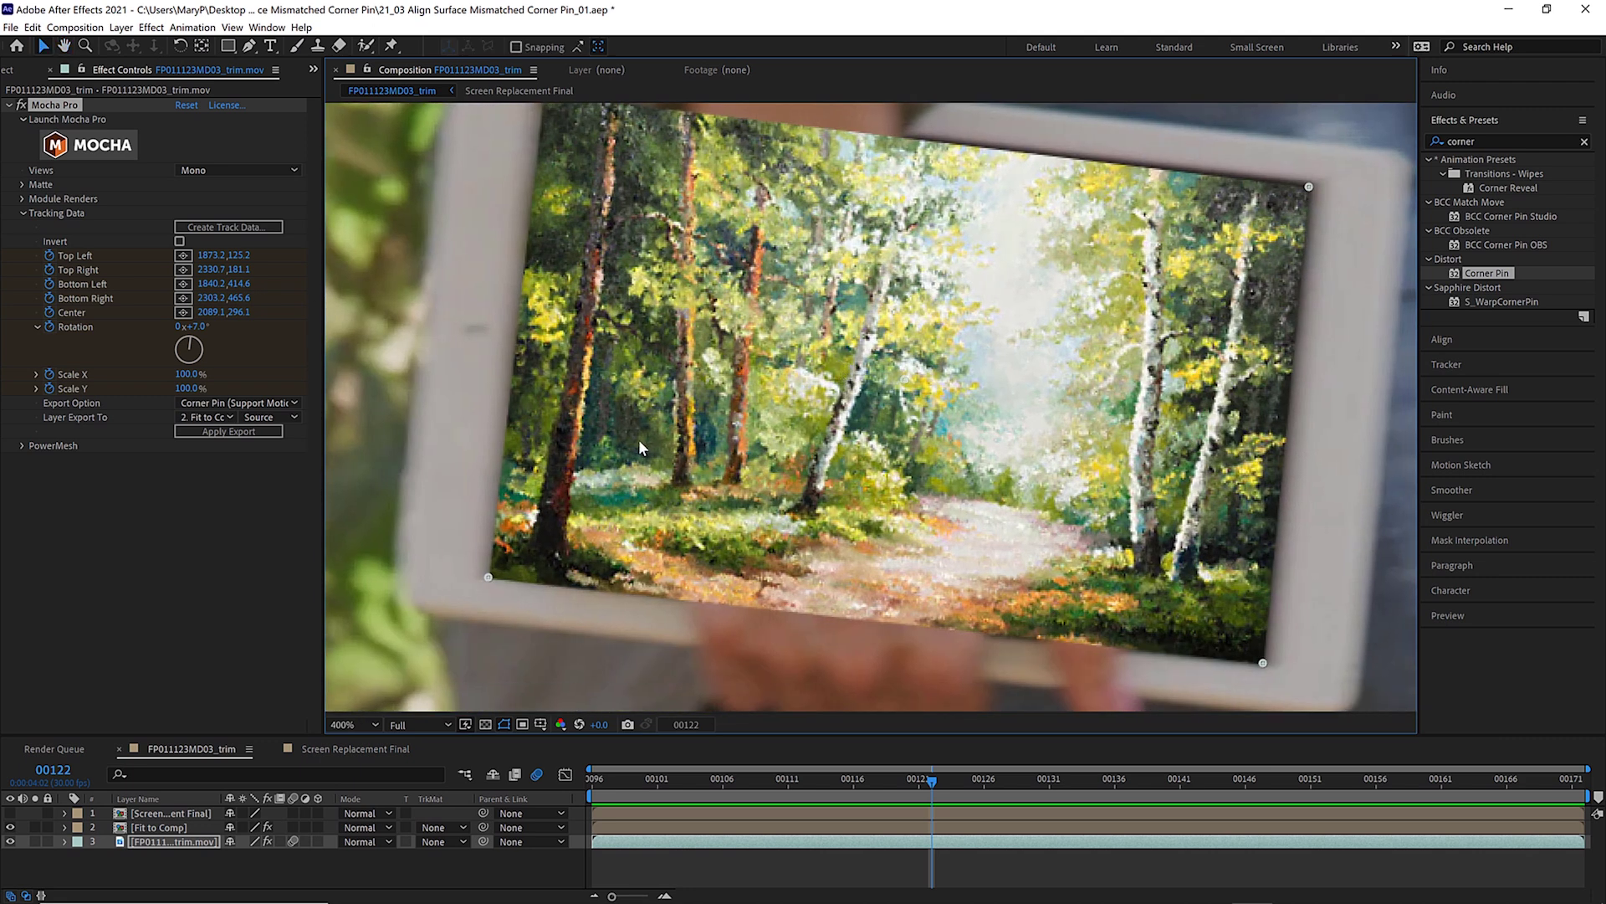
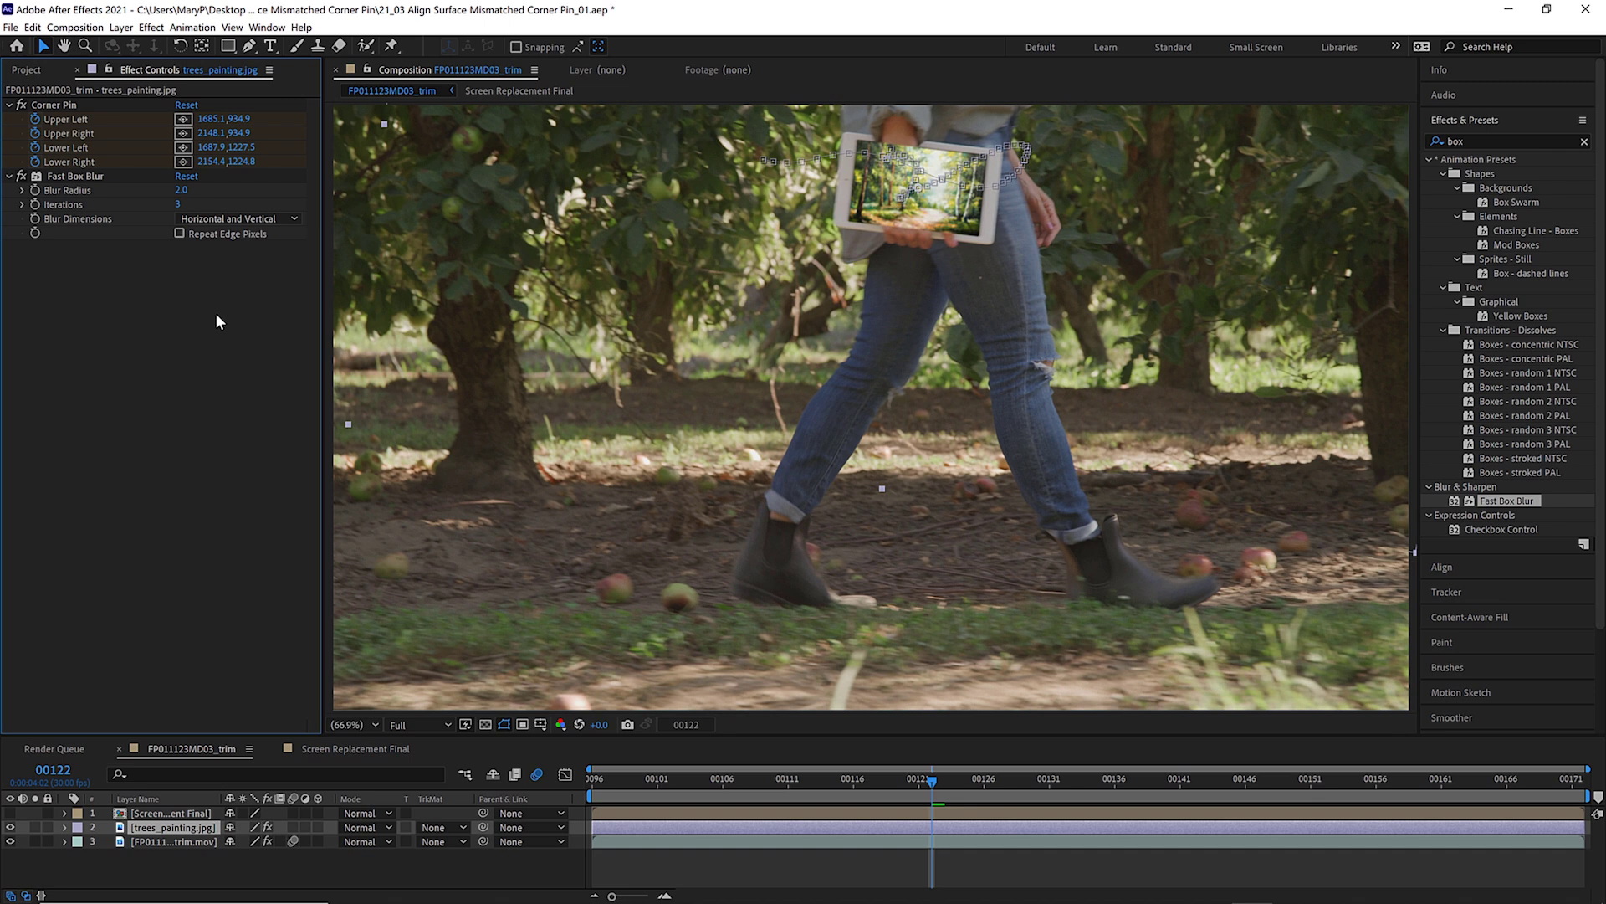
Set the blending mode of the trees_painting.jpg layer to Soft Light and preview the blend.
click(381, 825)
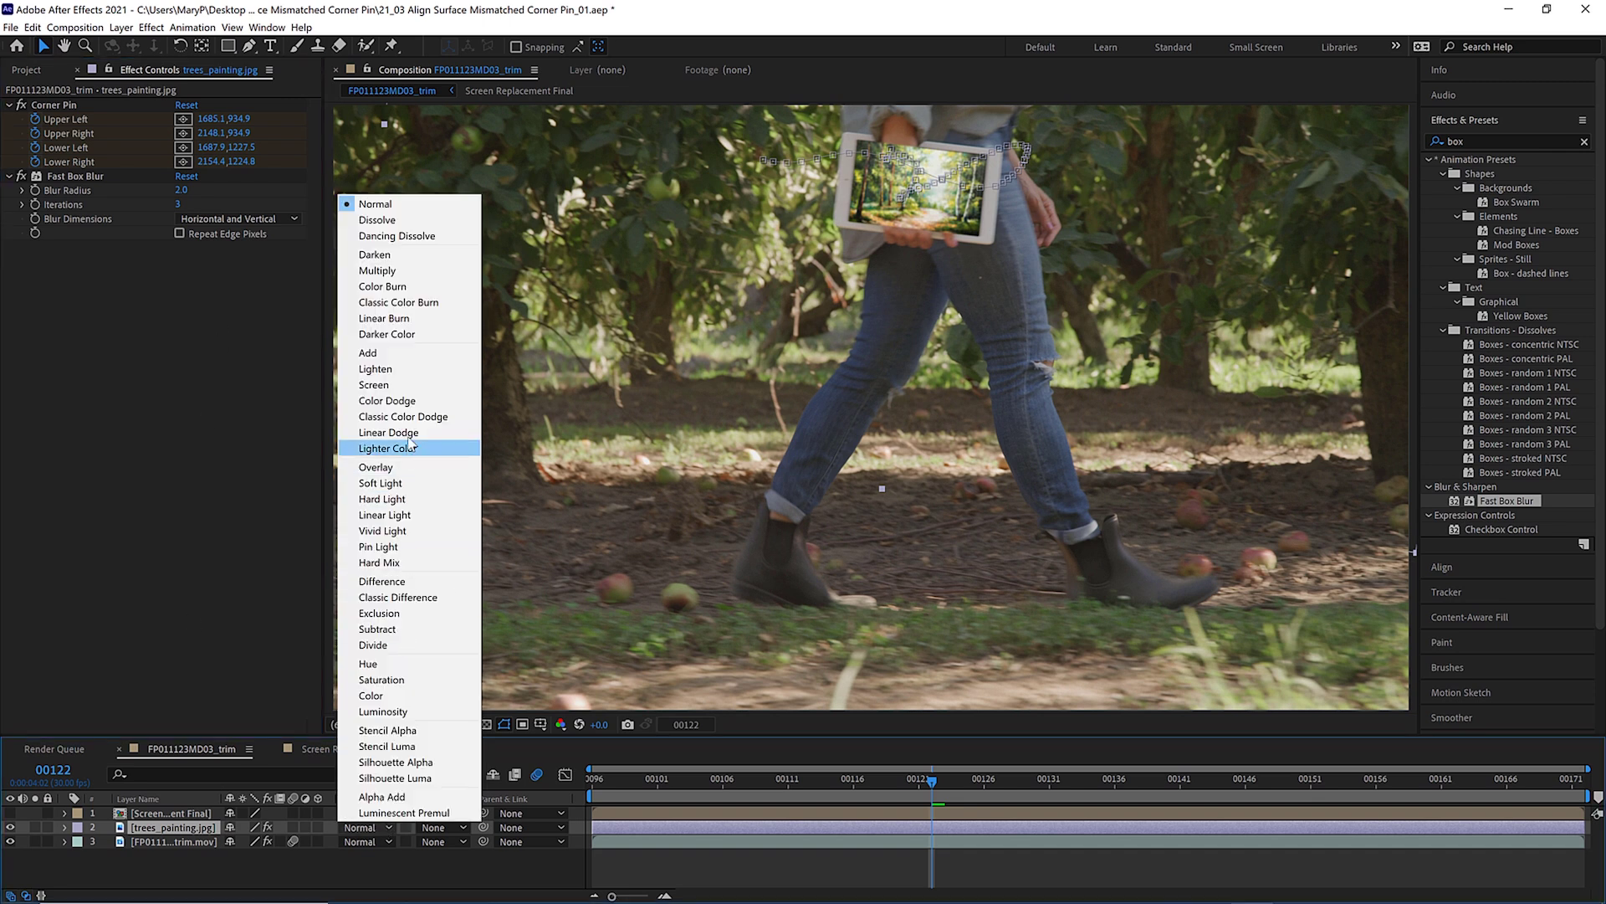
click(405, 478)
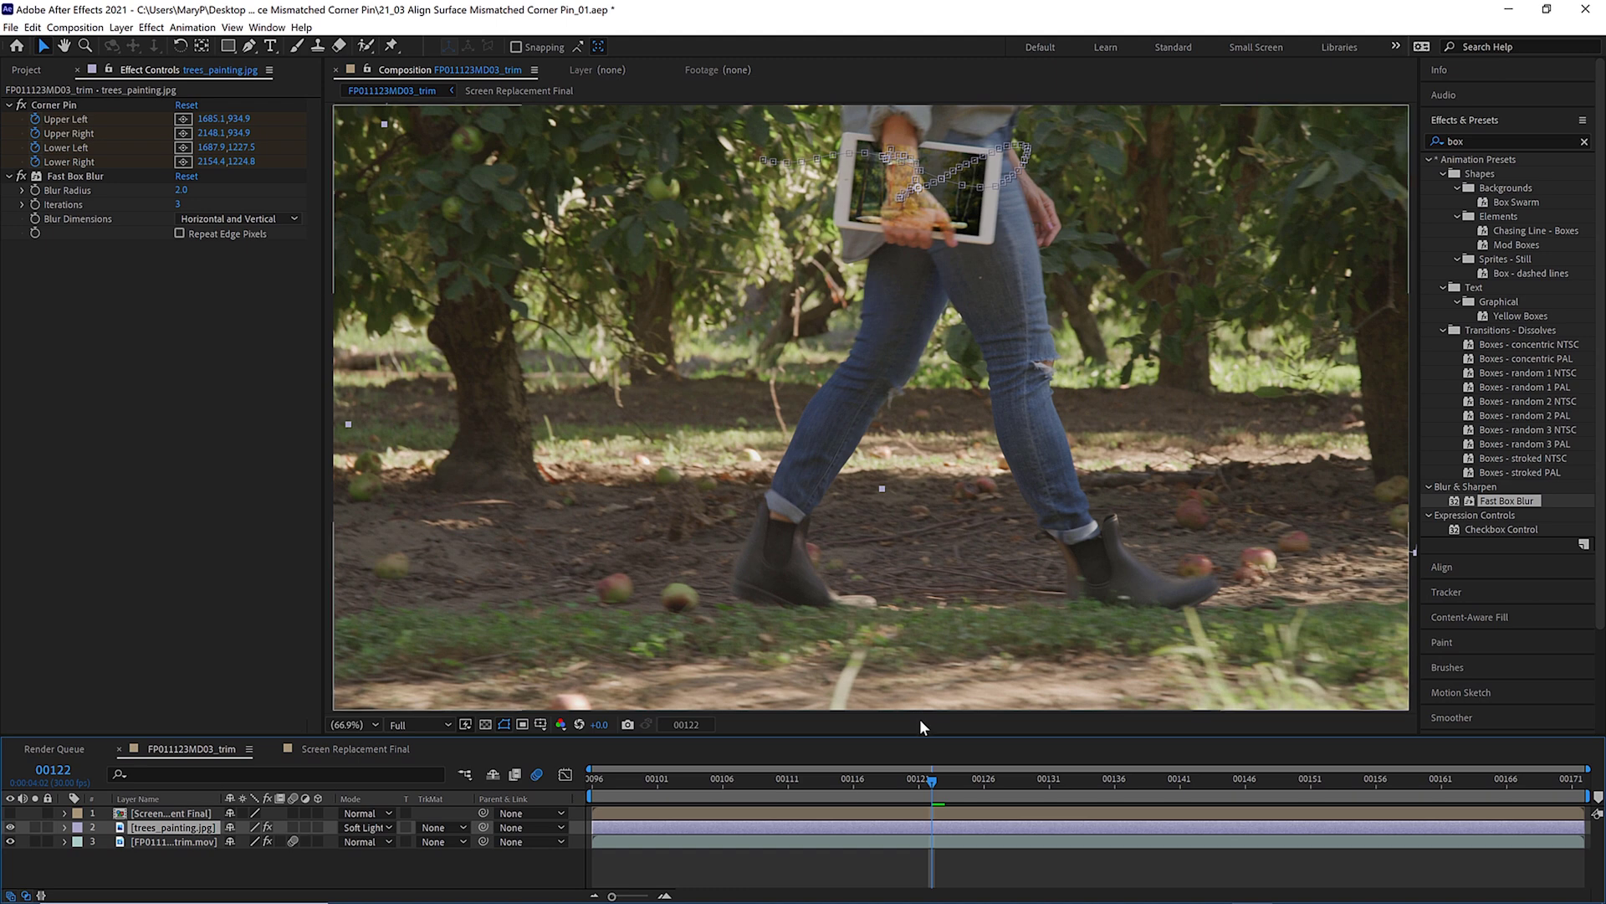
key(space)
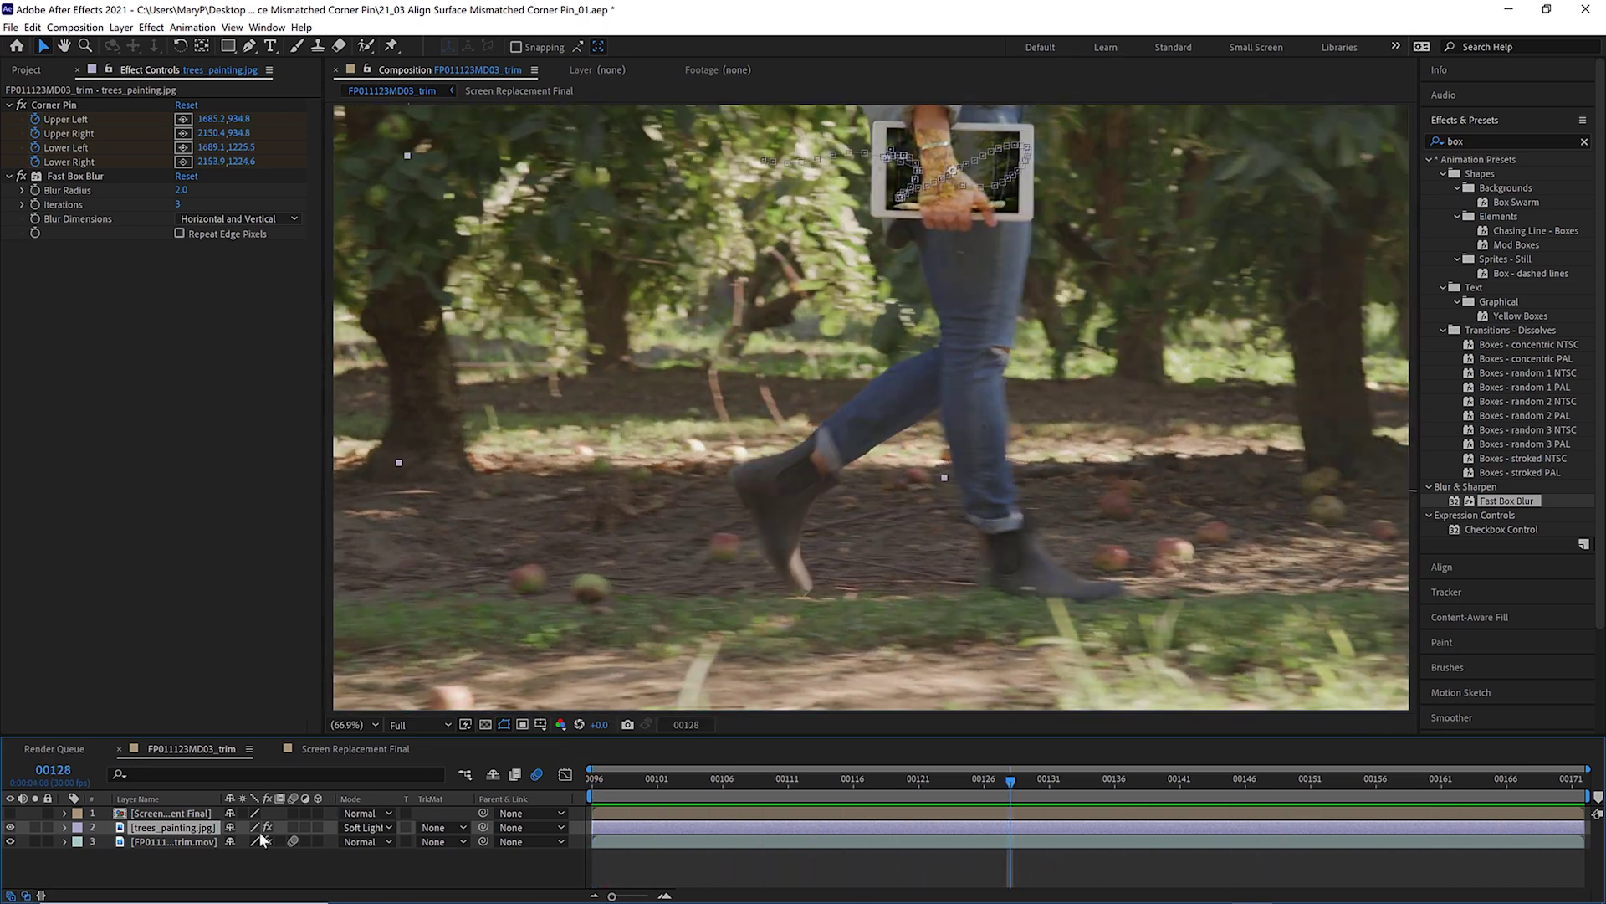
Duplicate the FP011123MD03_trim.mov footage layer and place the copy directly above the trees_painting.jpg layer.
click(179, 841)
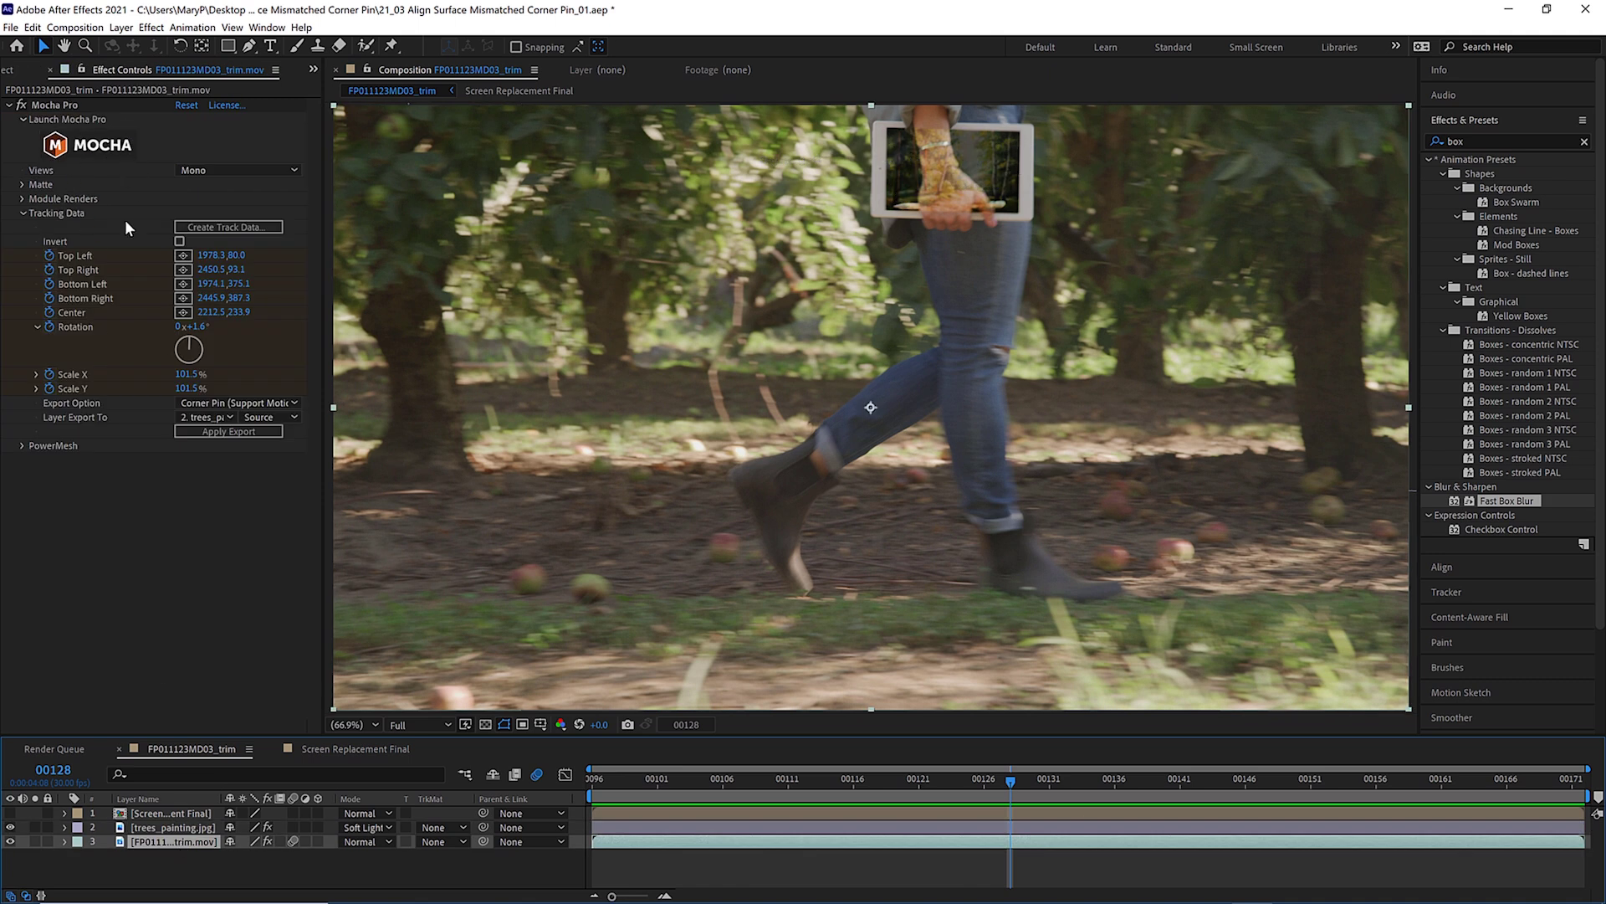
click(189, 429)
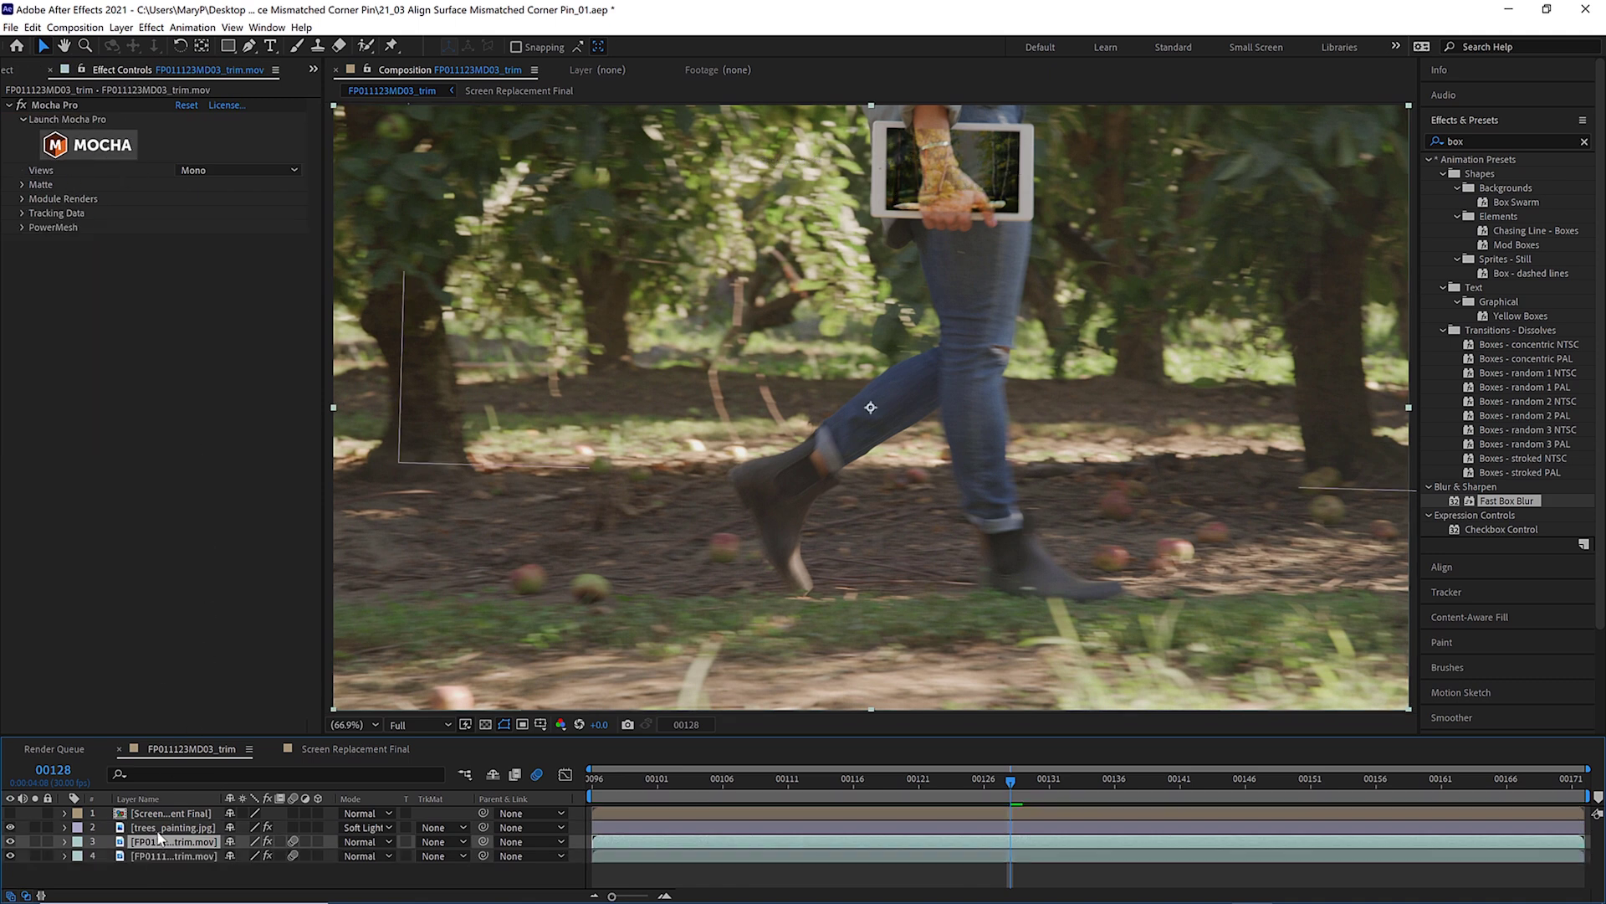
drag(159, 842, 165, 824)
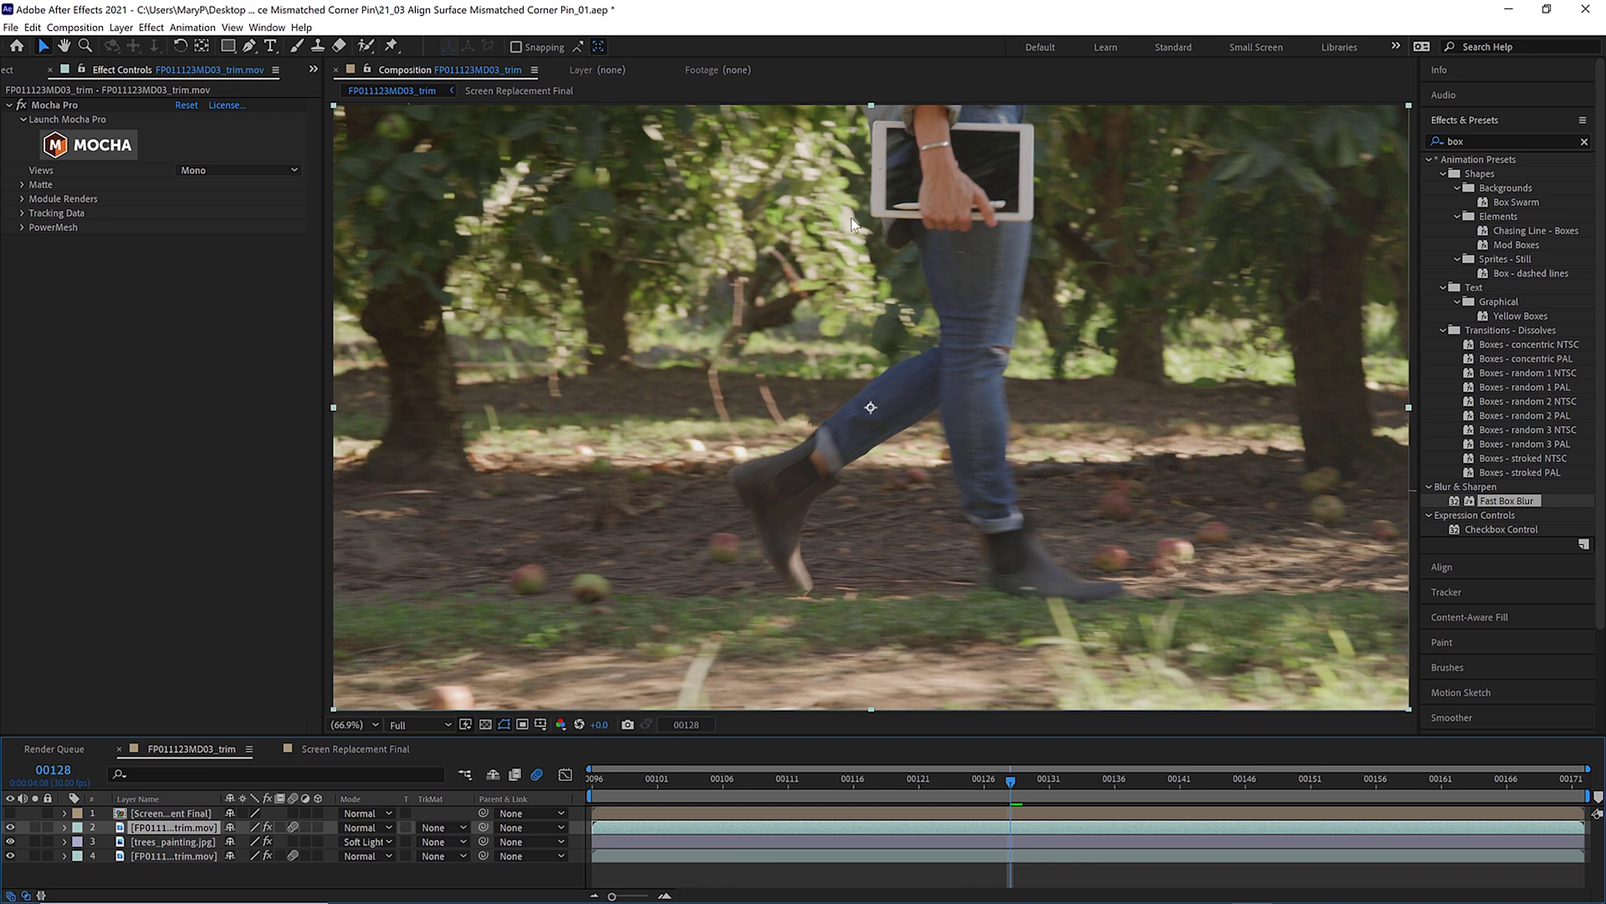
In the duplicate's Mocha Pro matte settings, make the pen and hand roto layers visible and hide screen track.
click(22, 184)
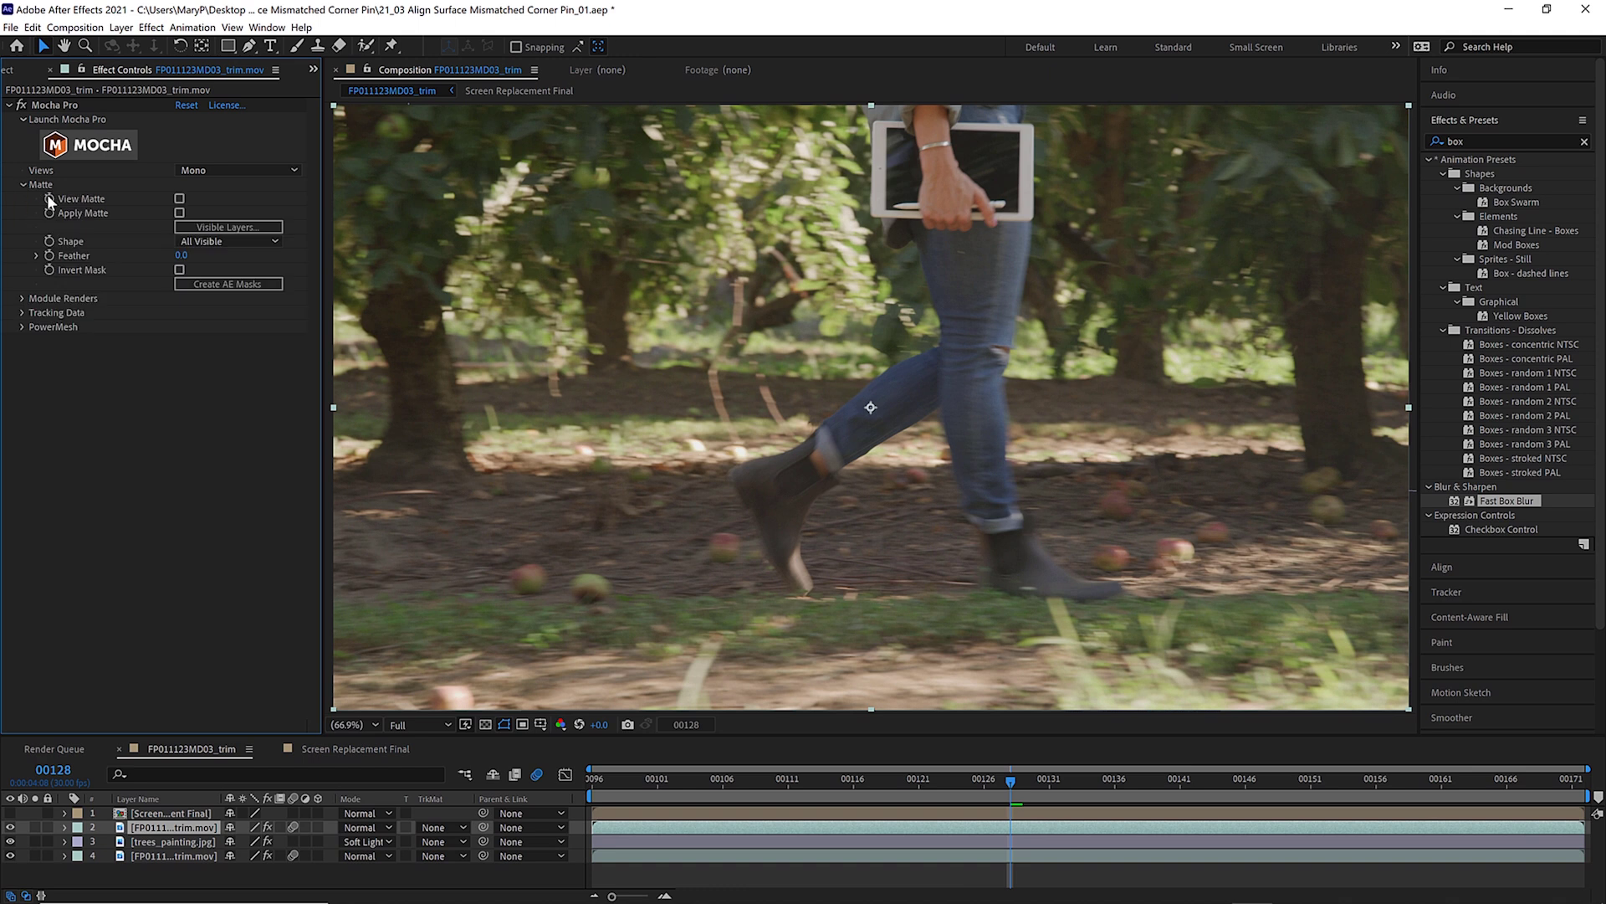
click(232, 226)
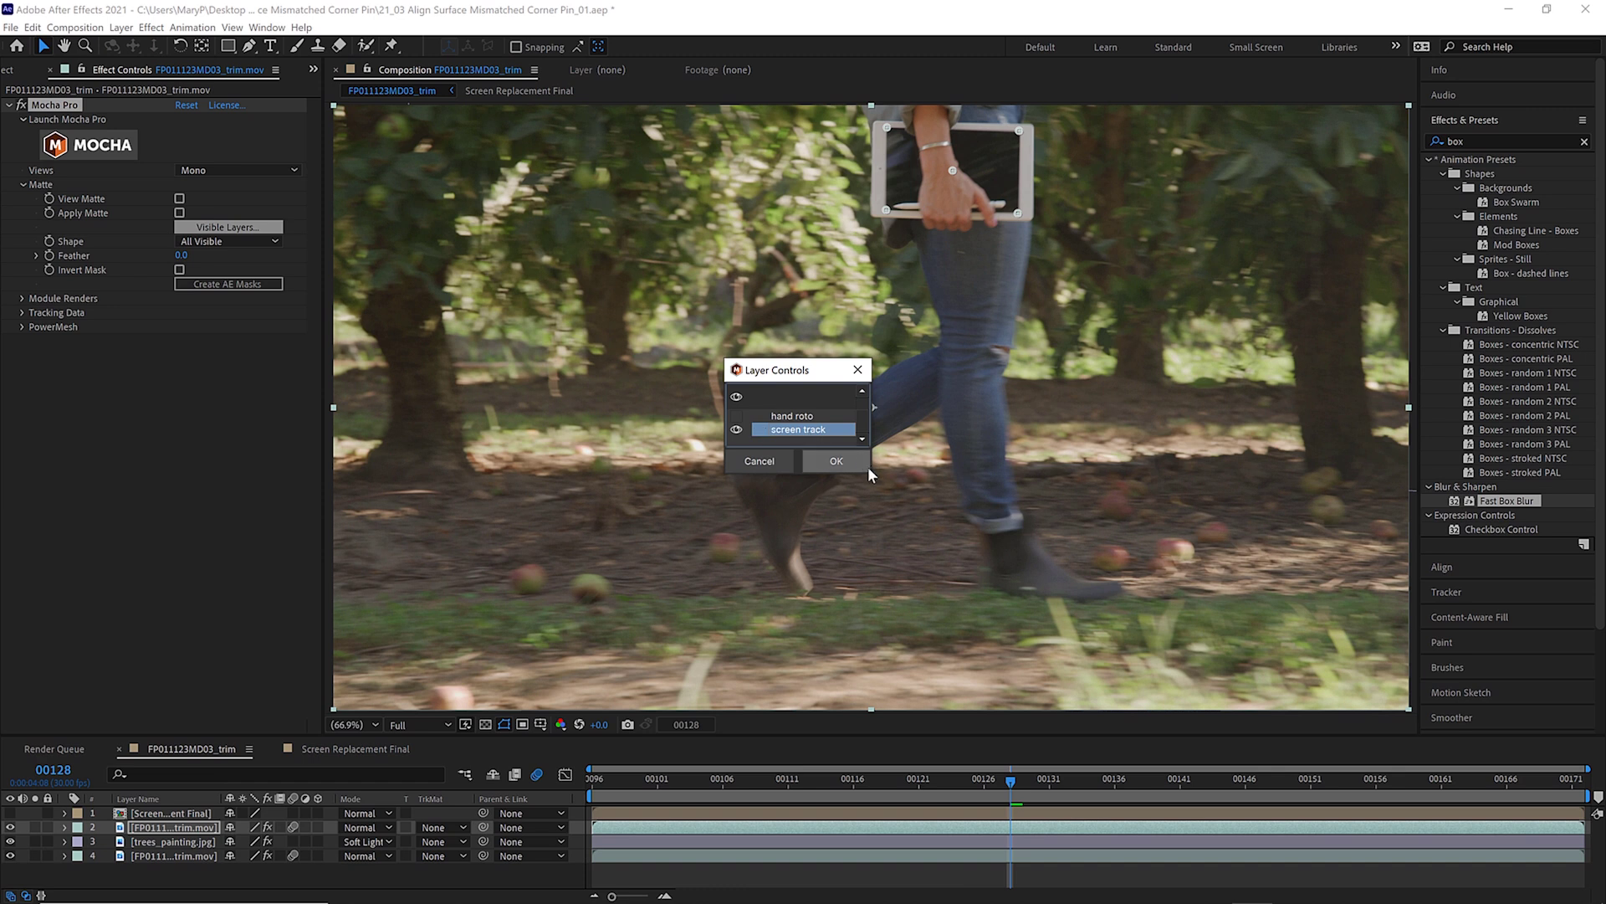
drag(869, 472, 885, 589)
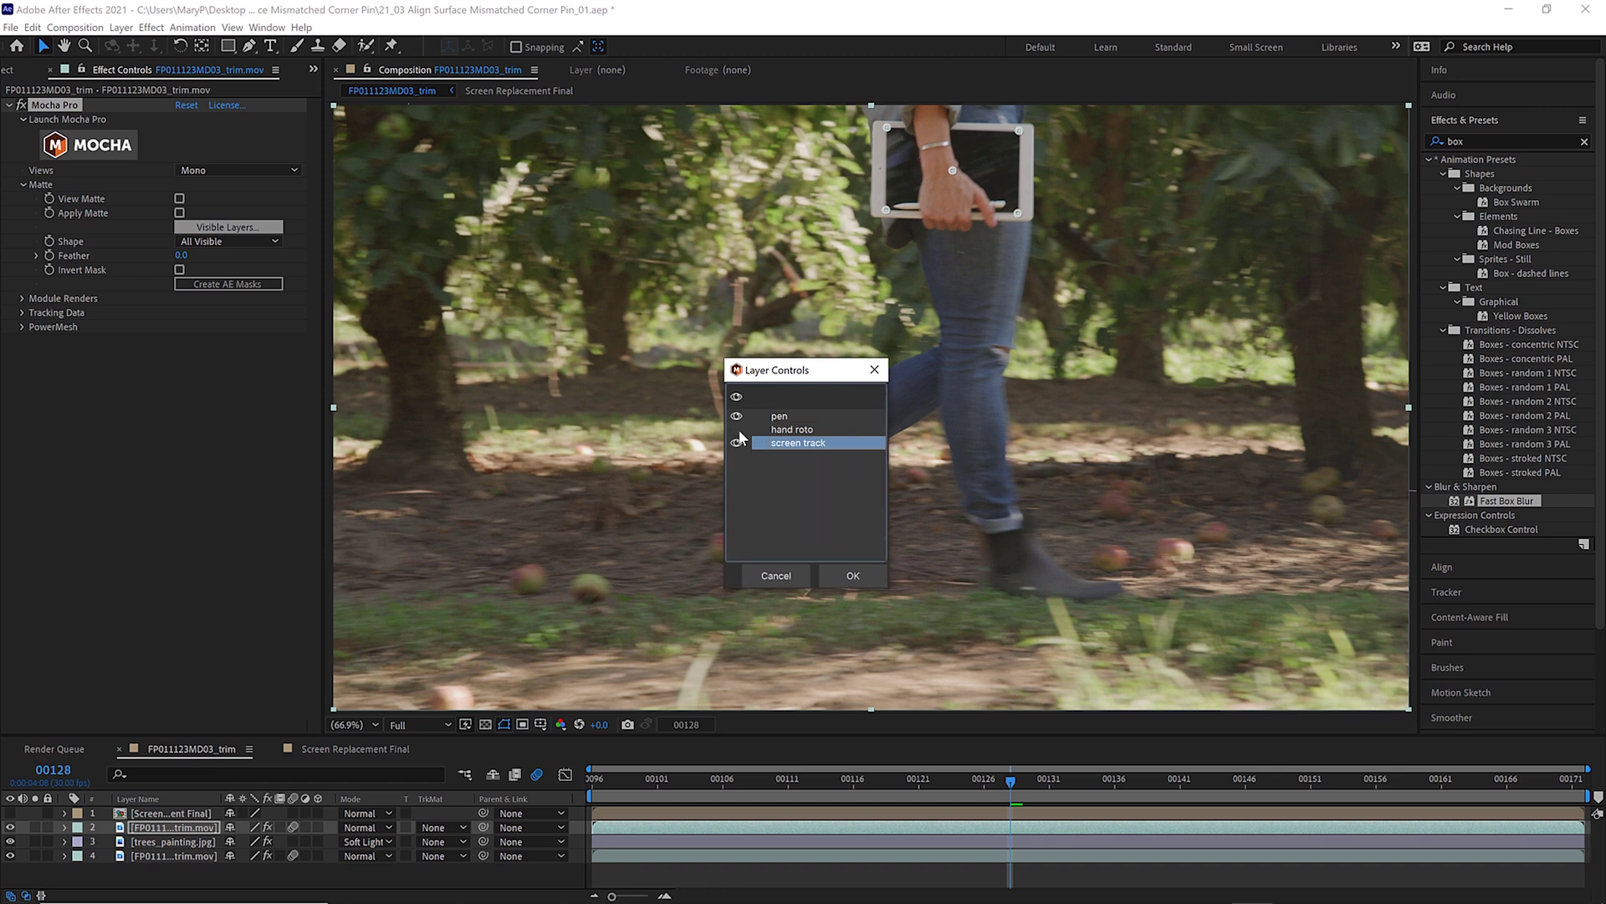
click(852, 586)
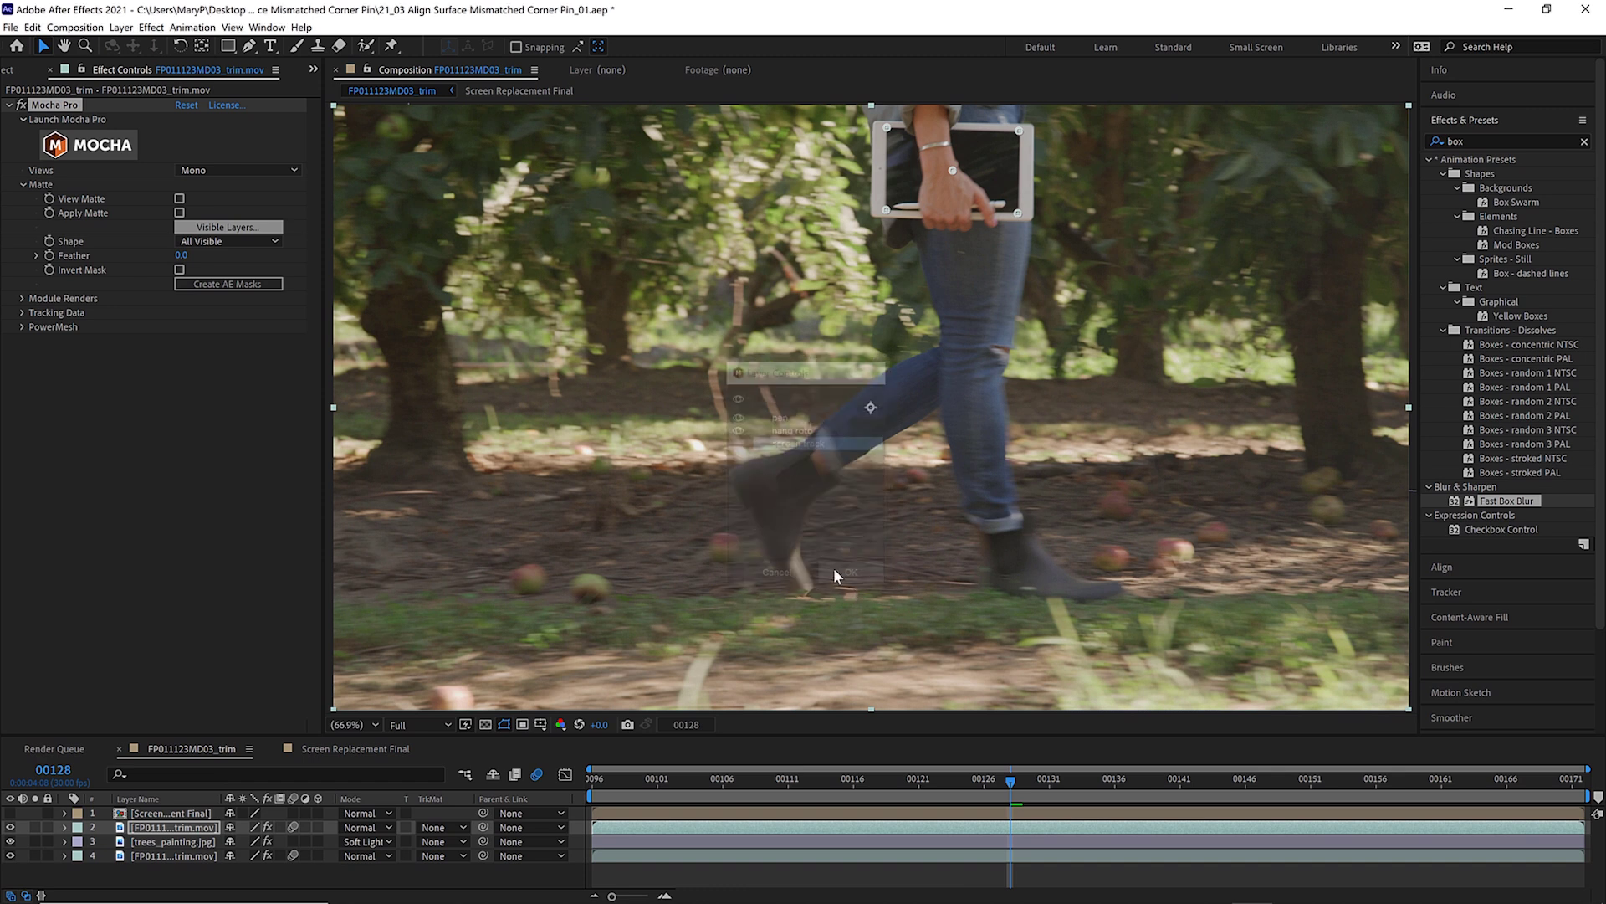
Apply the Mocha matte to the duplicate footage layer with a feather of 5 and preview the composite.
click(215, 284)
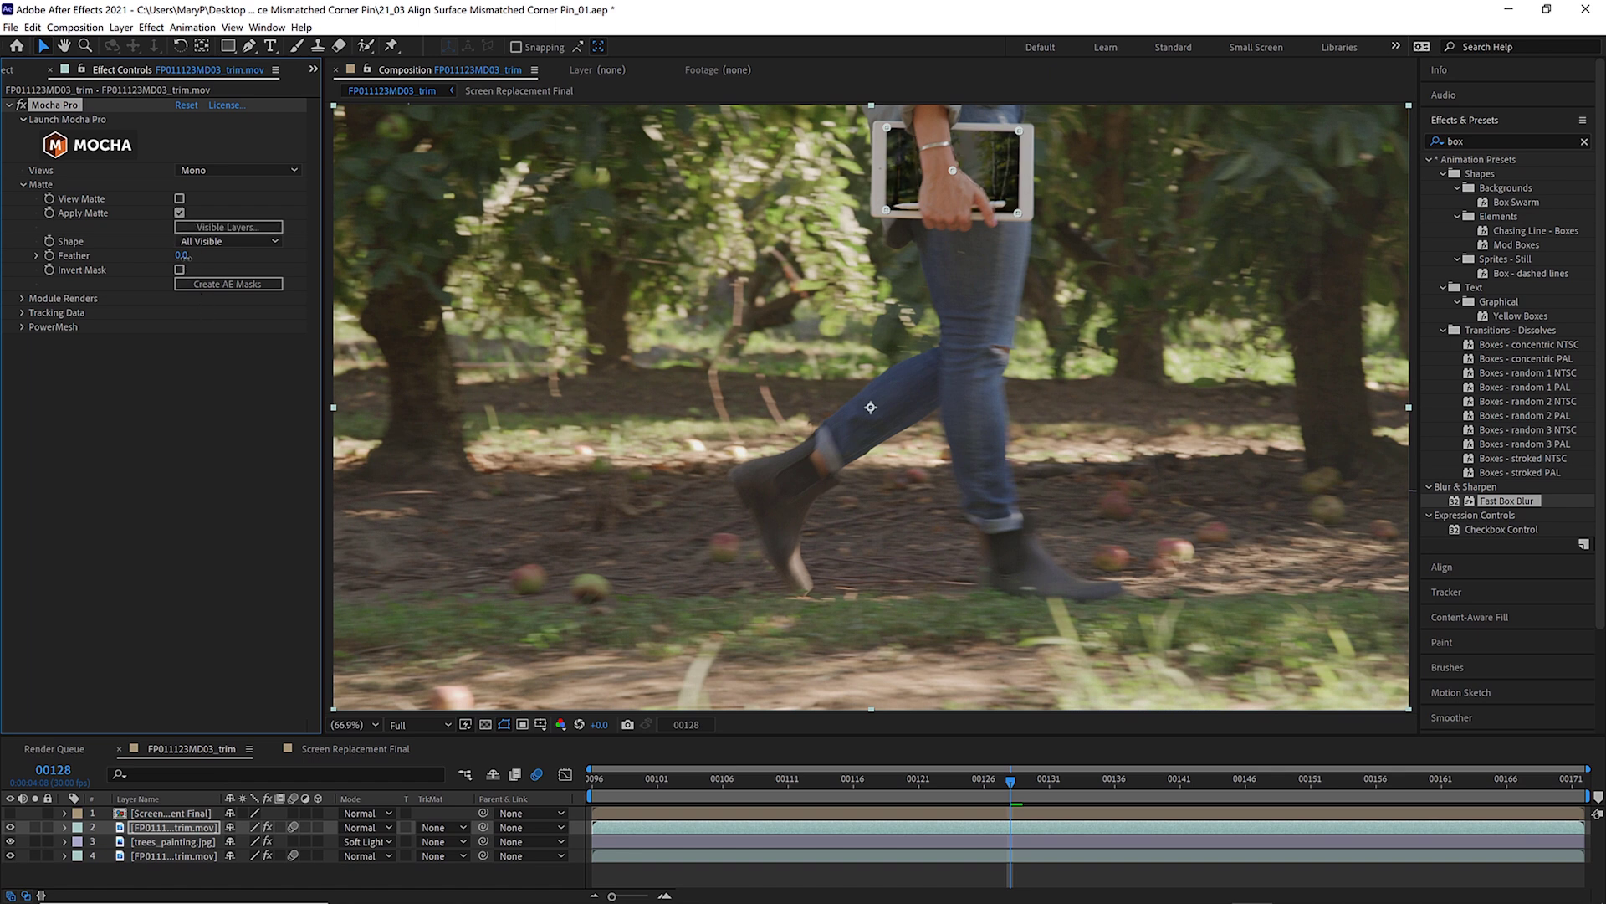
text(5)
key(Return)
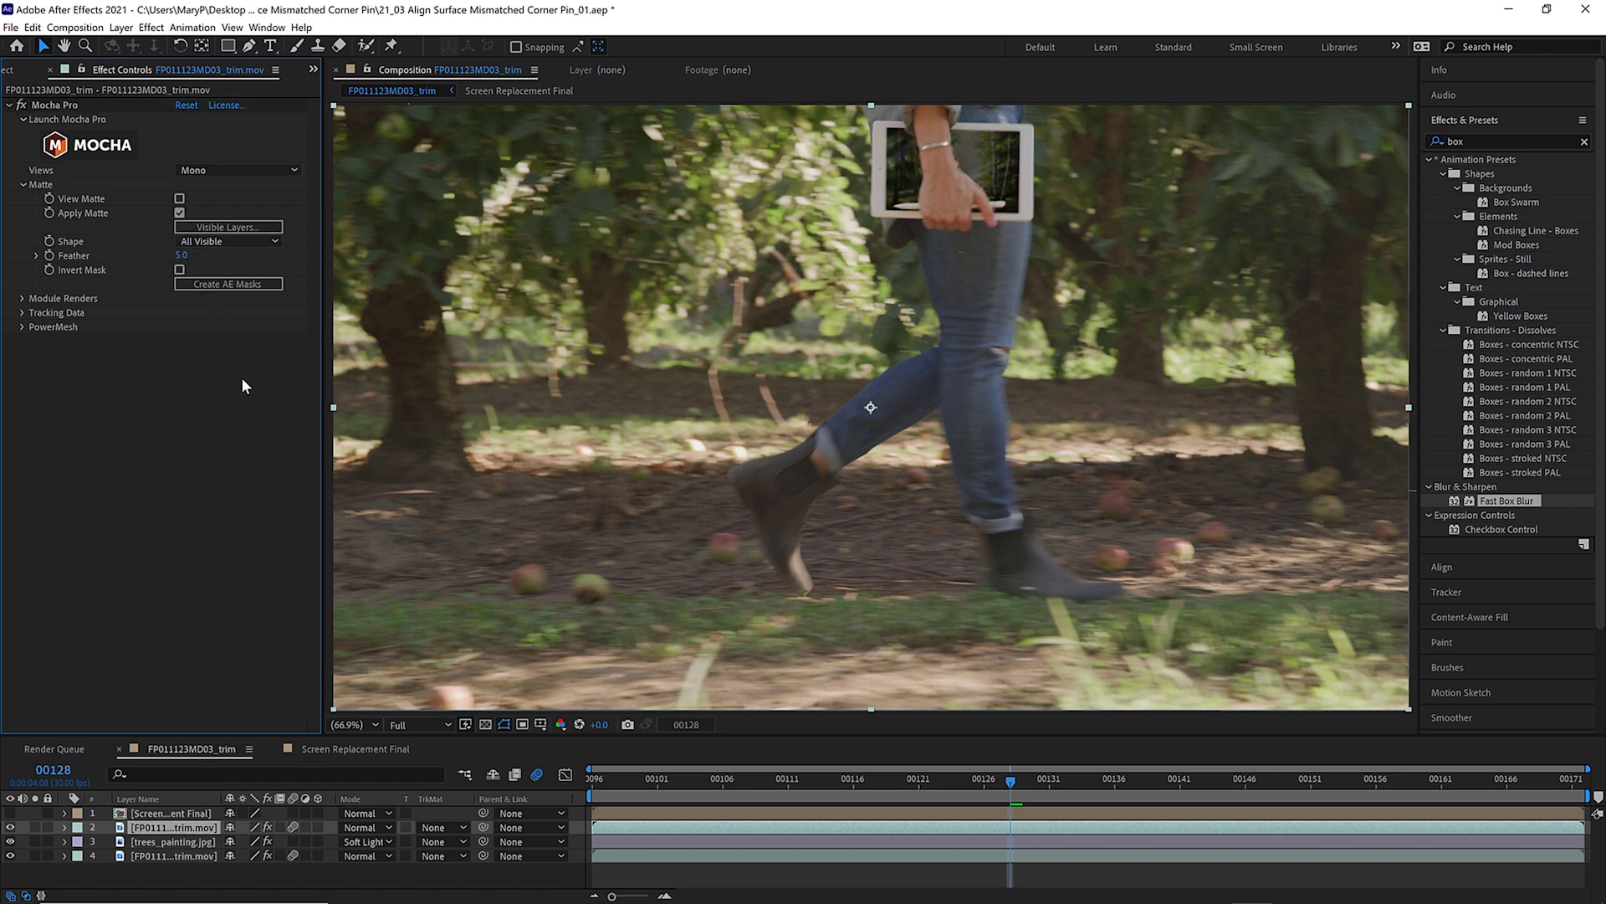
key(space)
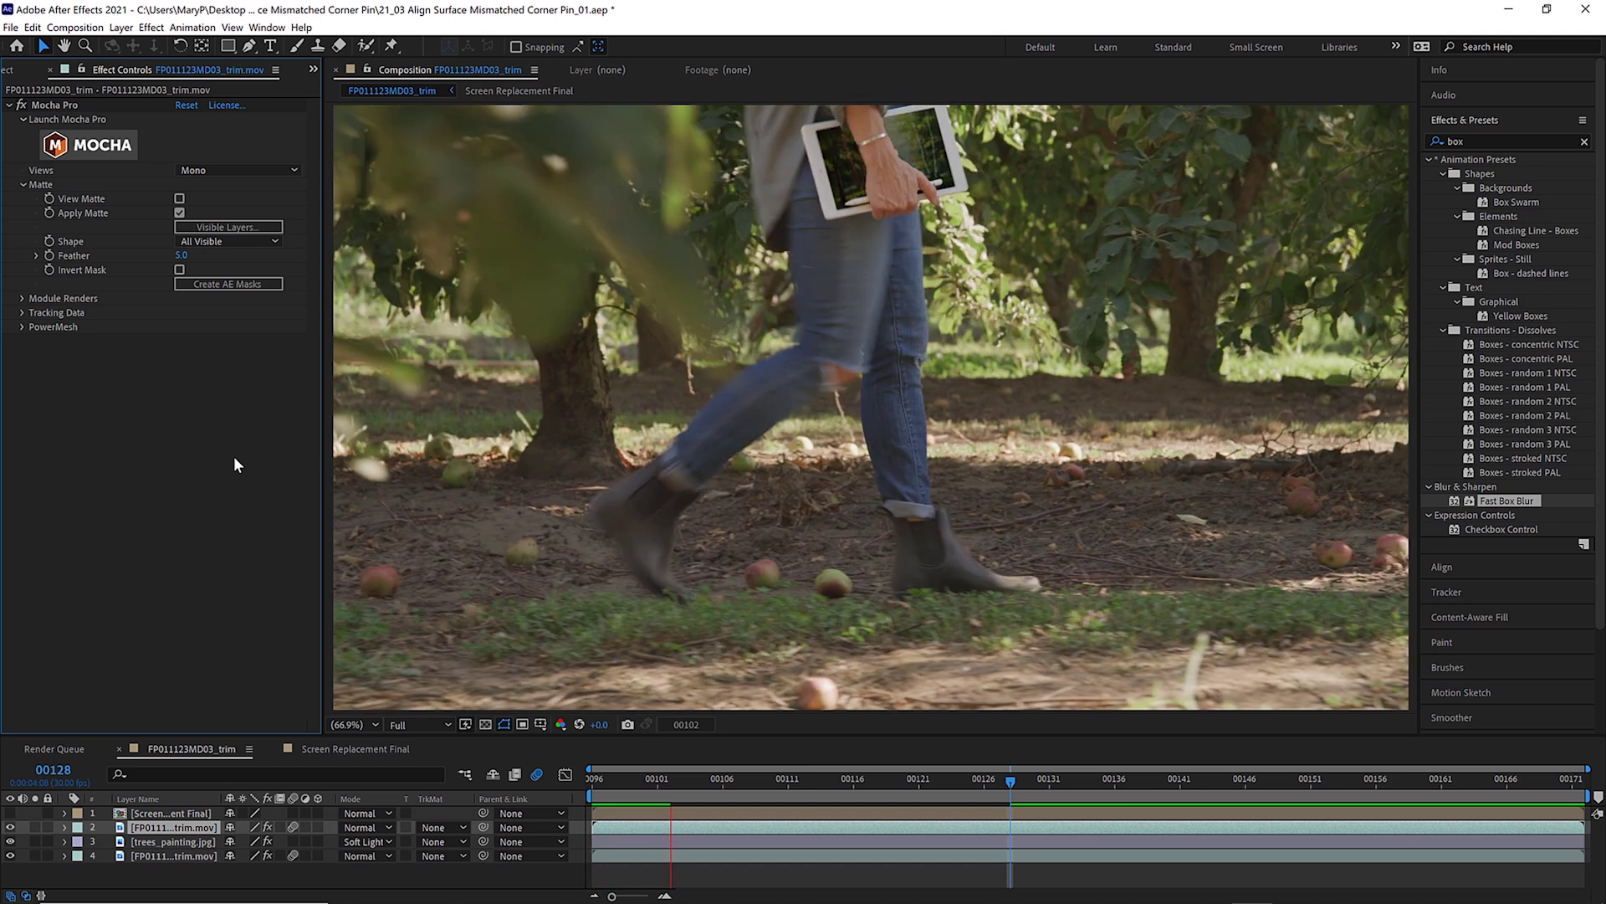
click(931, 159)
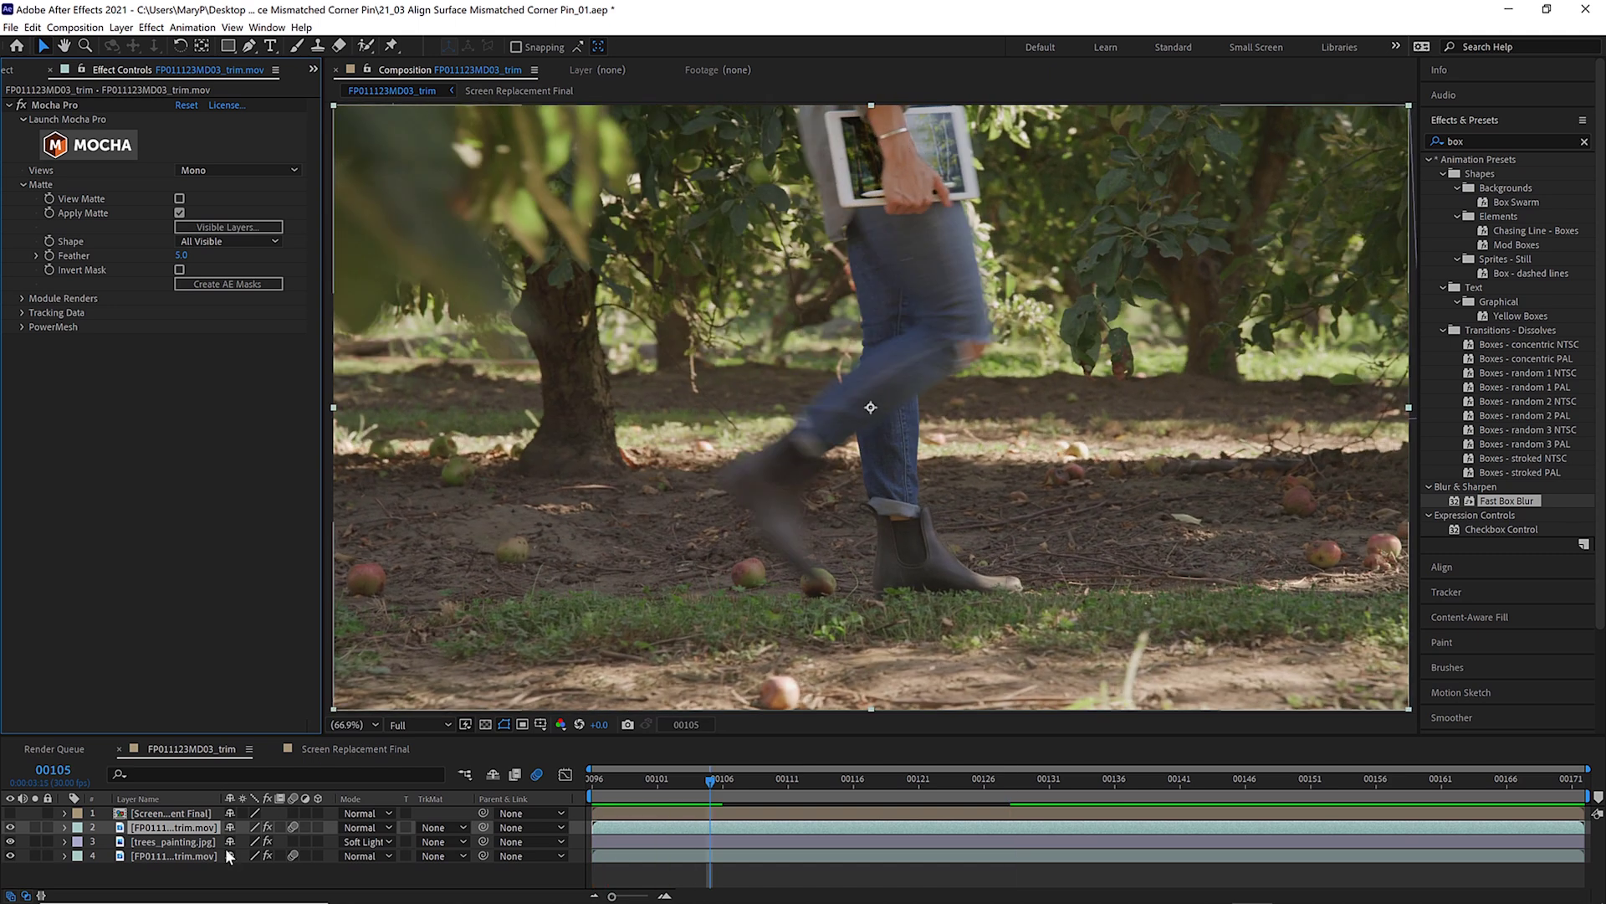
Duplicate the bottom footage layer, place the copy above the matted hand layer with Lighten blending, and preview it.
click(180, 858)
key(ctrl+d)
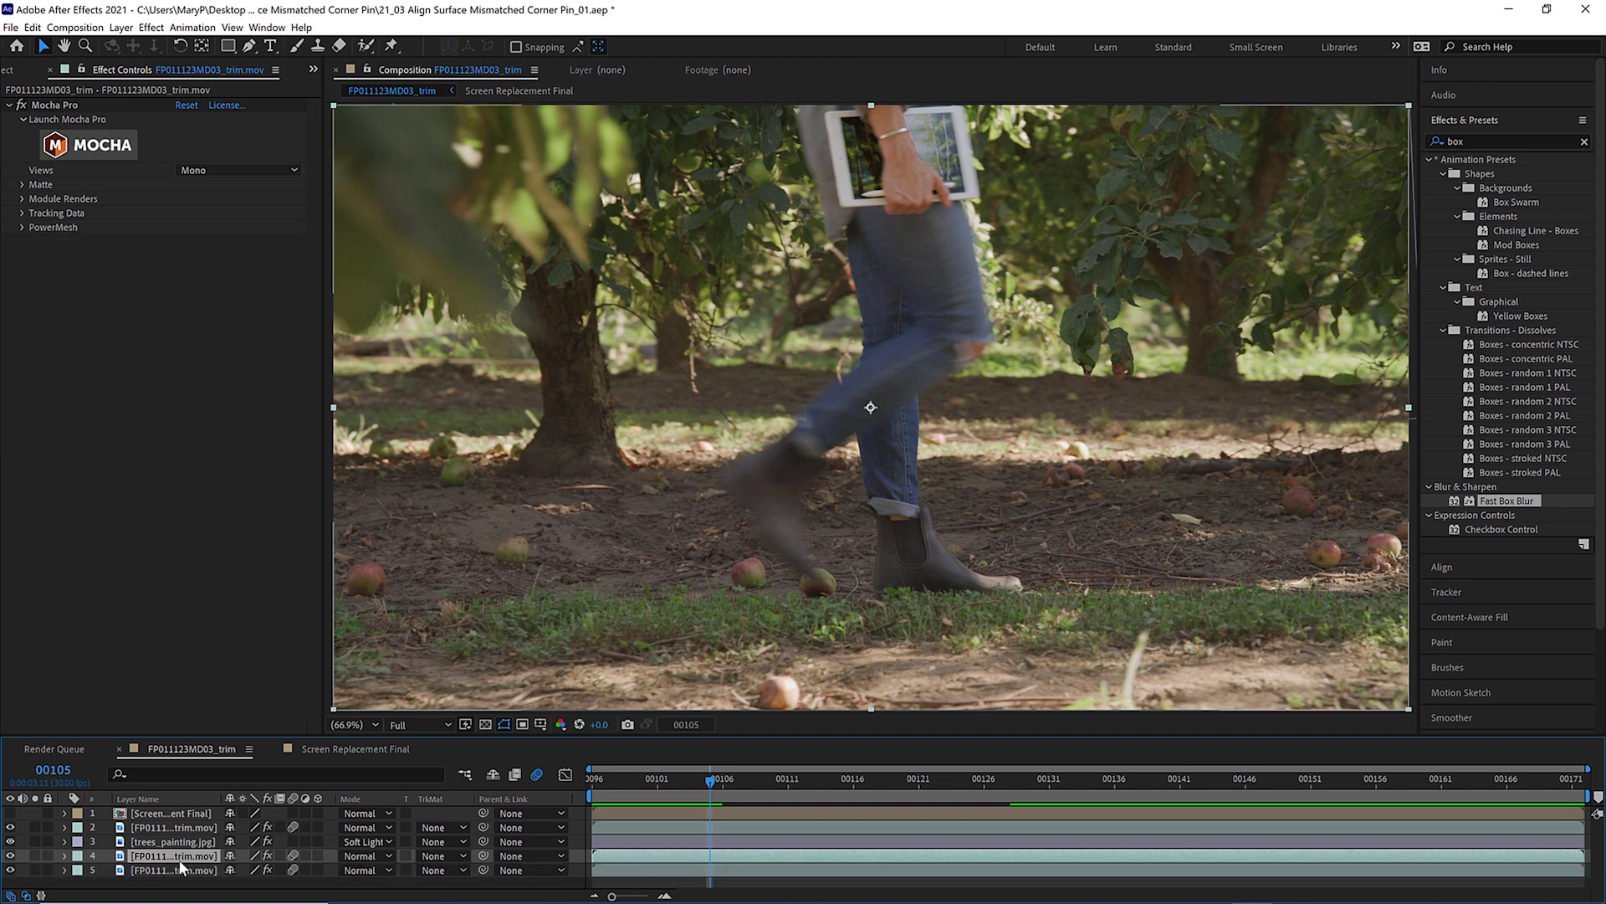
drag(179, 860, 186, 822)
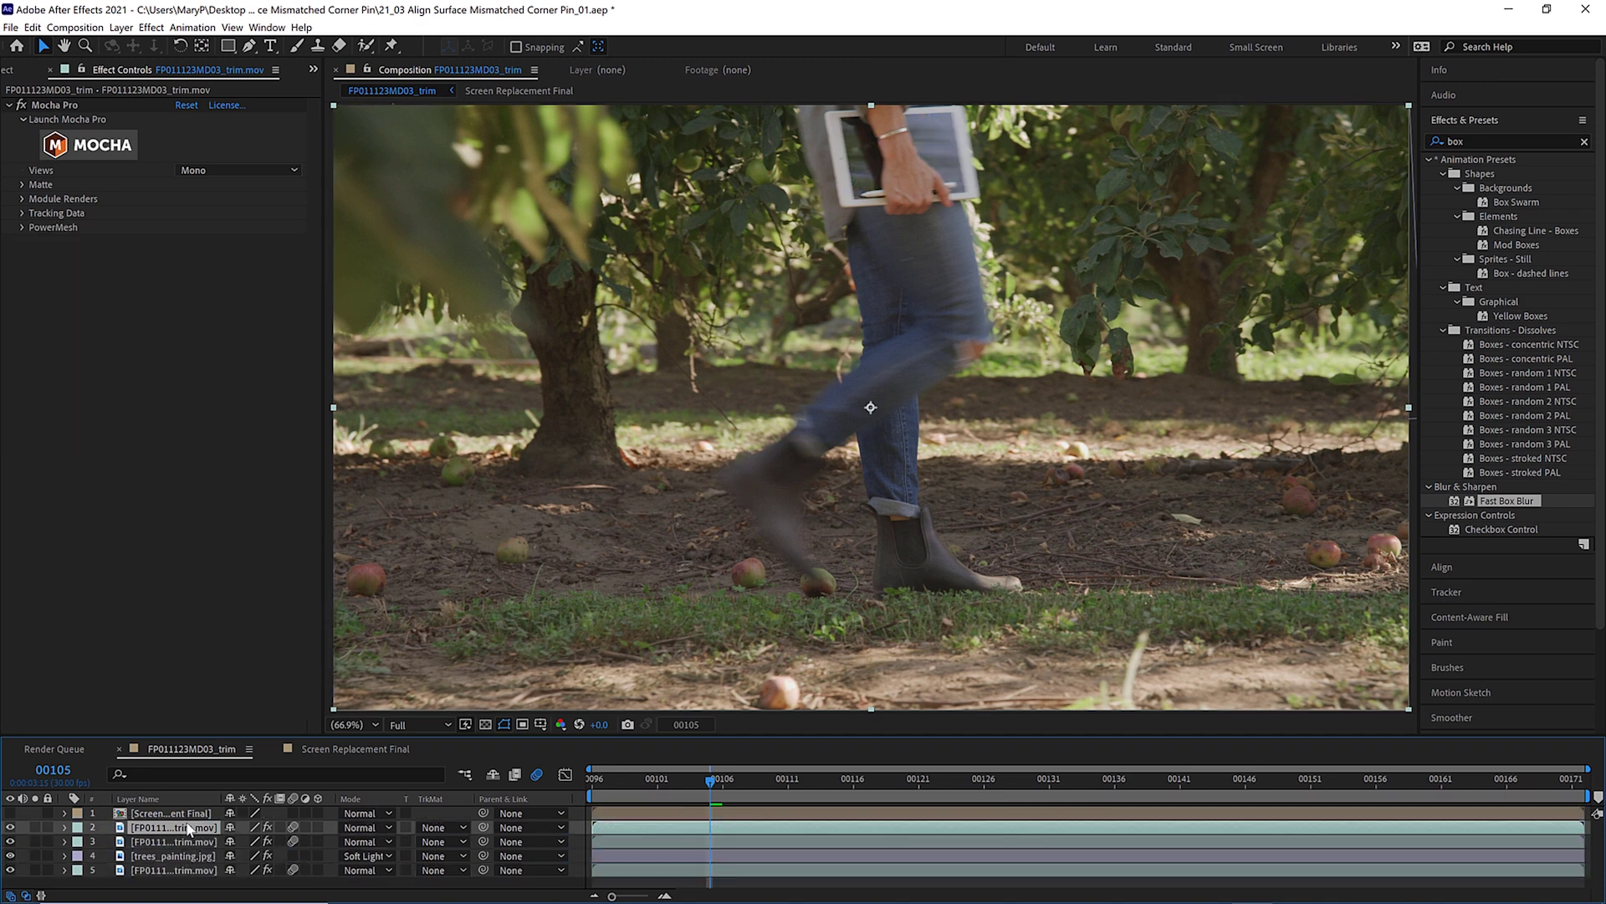
click(361, 827)
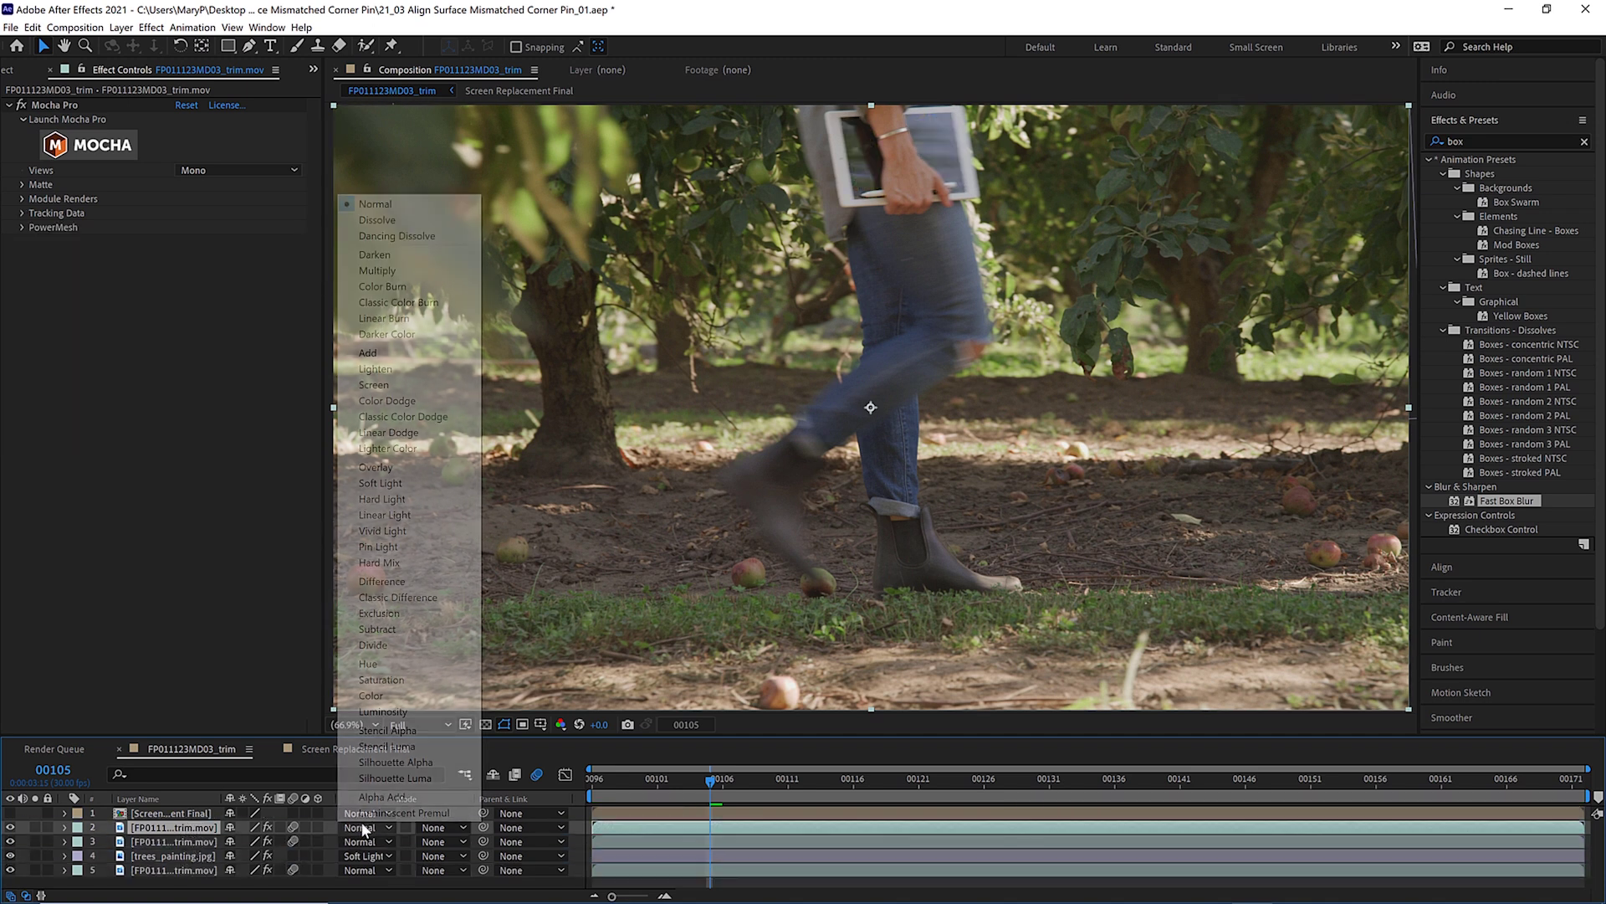
click(392, 369)
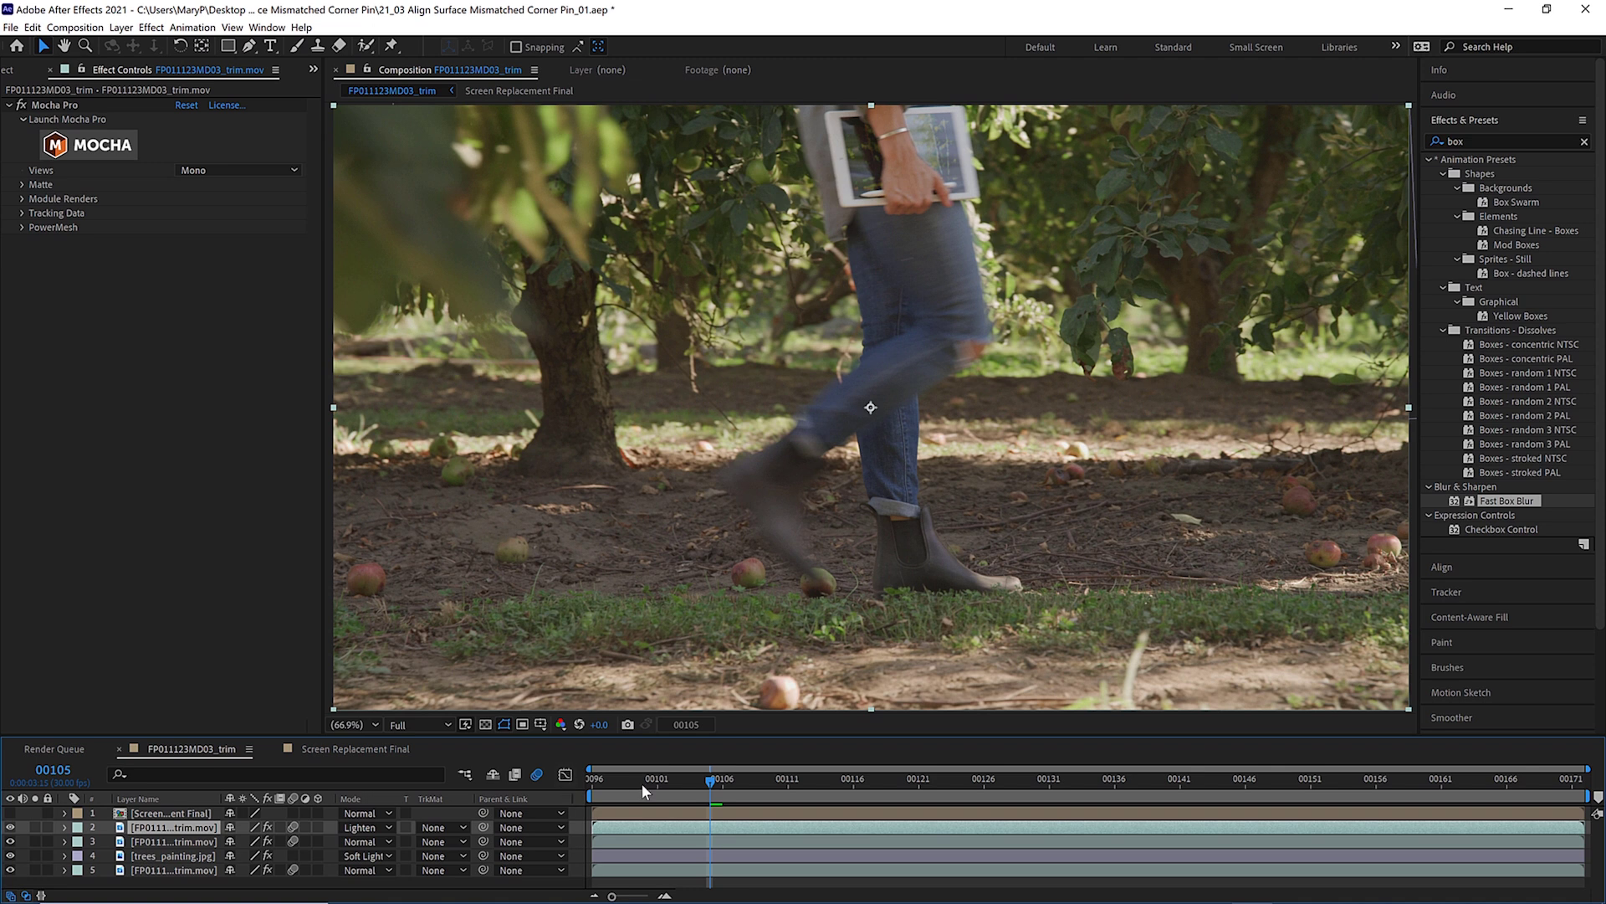
key(space)
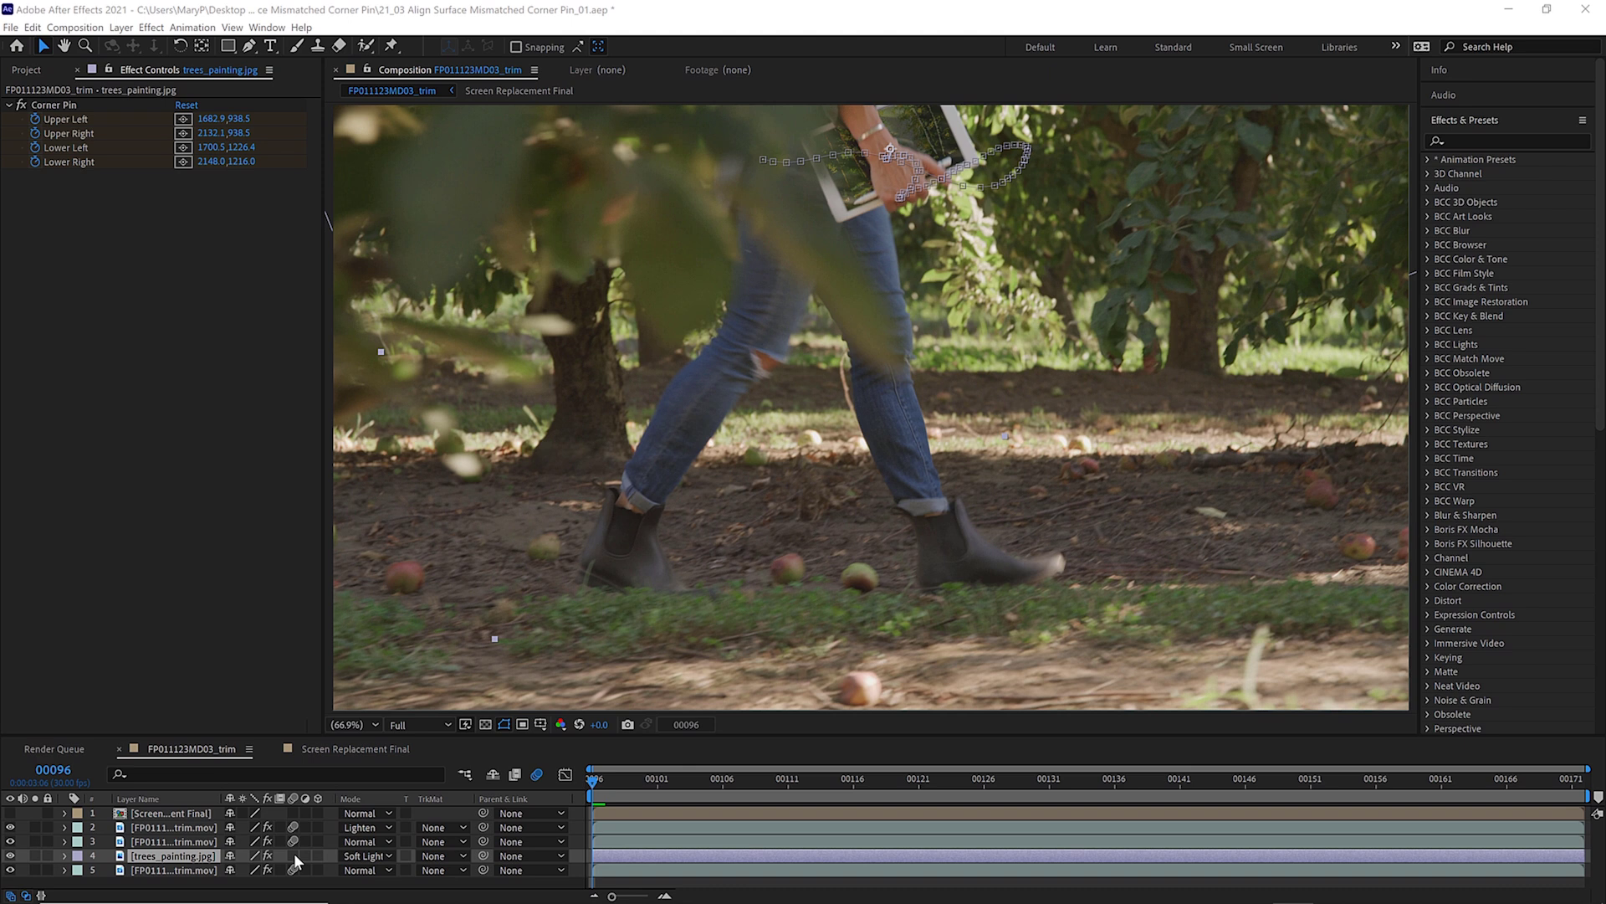
Enable motion blur on the trees_painting.jpg layer and preview the composite.
click(294, 856)
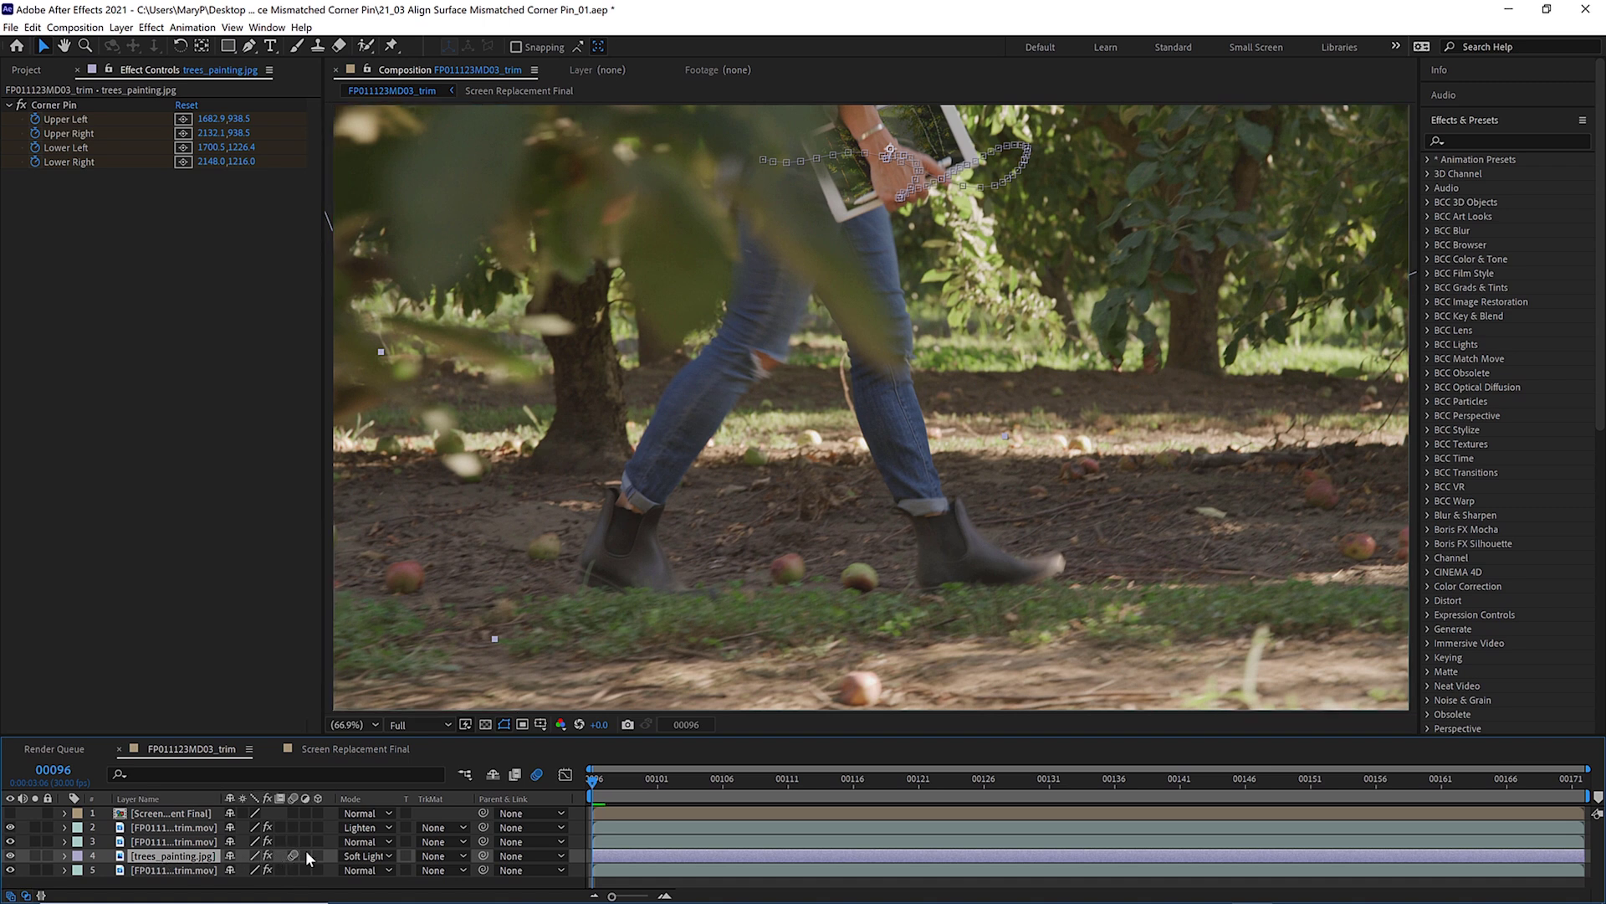
key(space)
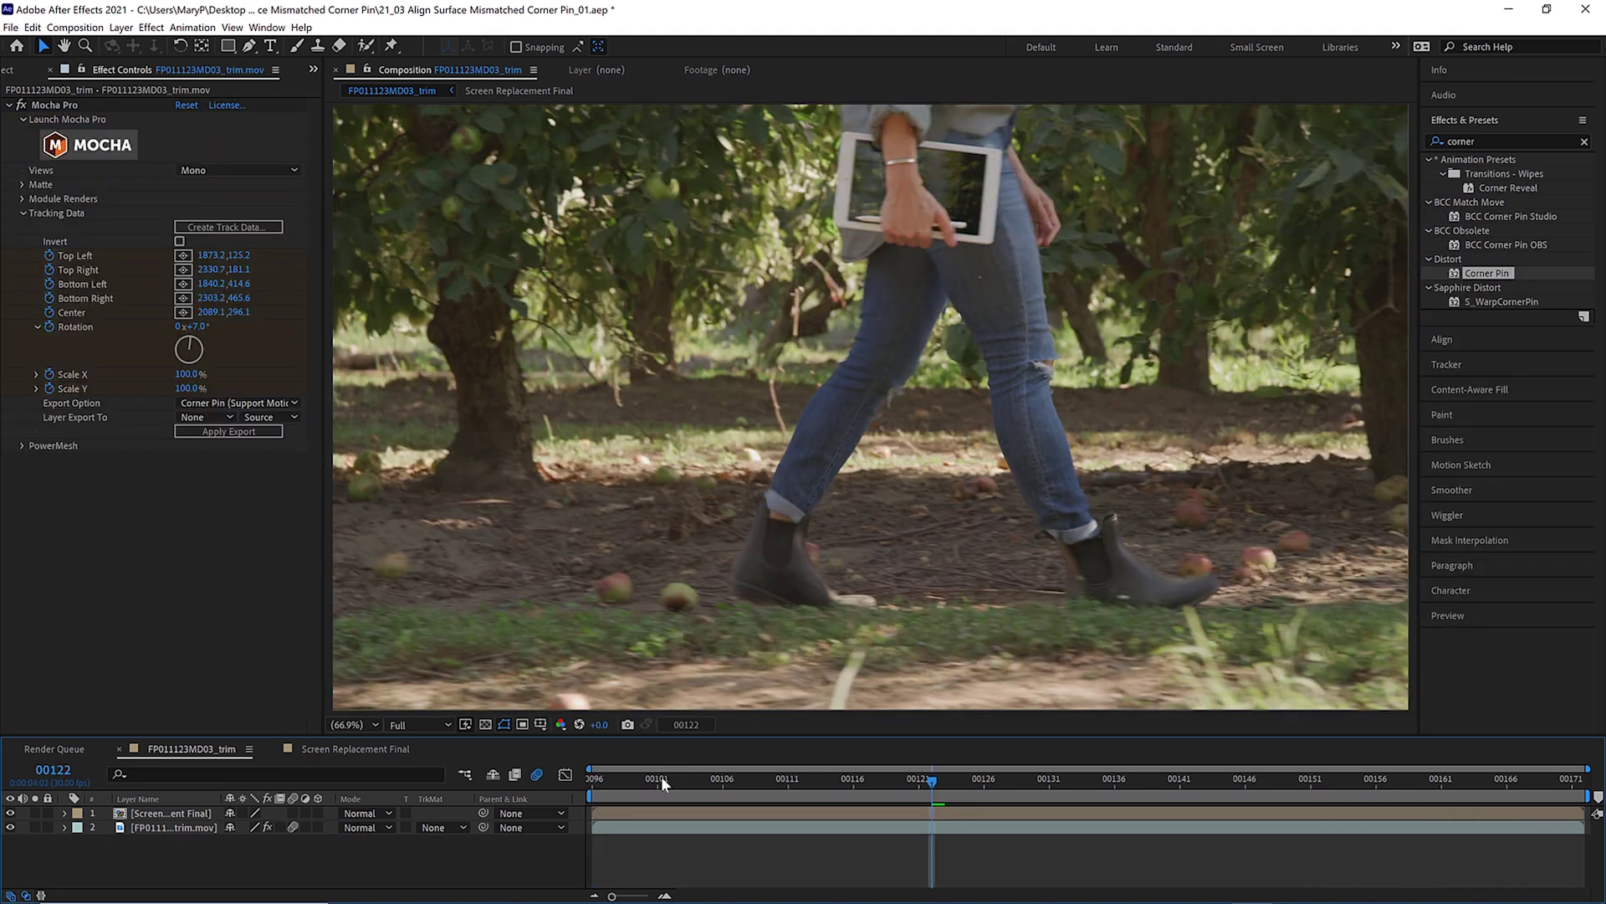
Preview the Screen Replacement Final composite from near the start of the composition.
click(658, 778)
key(space)
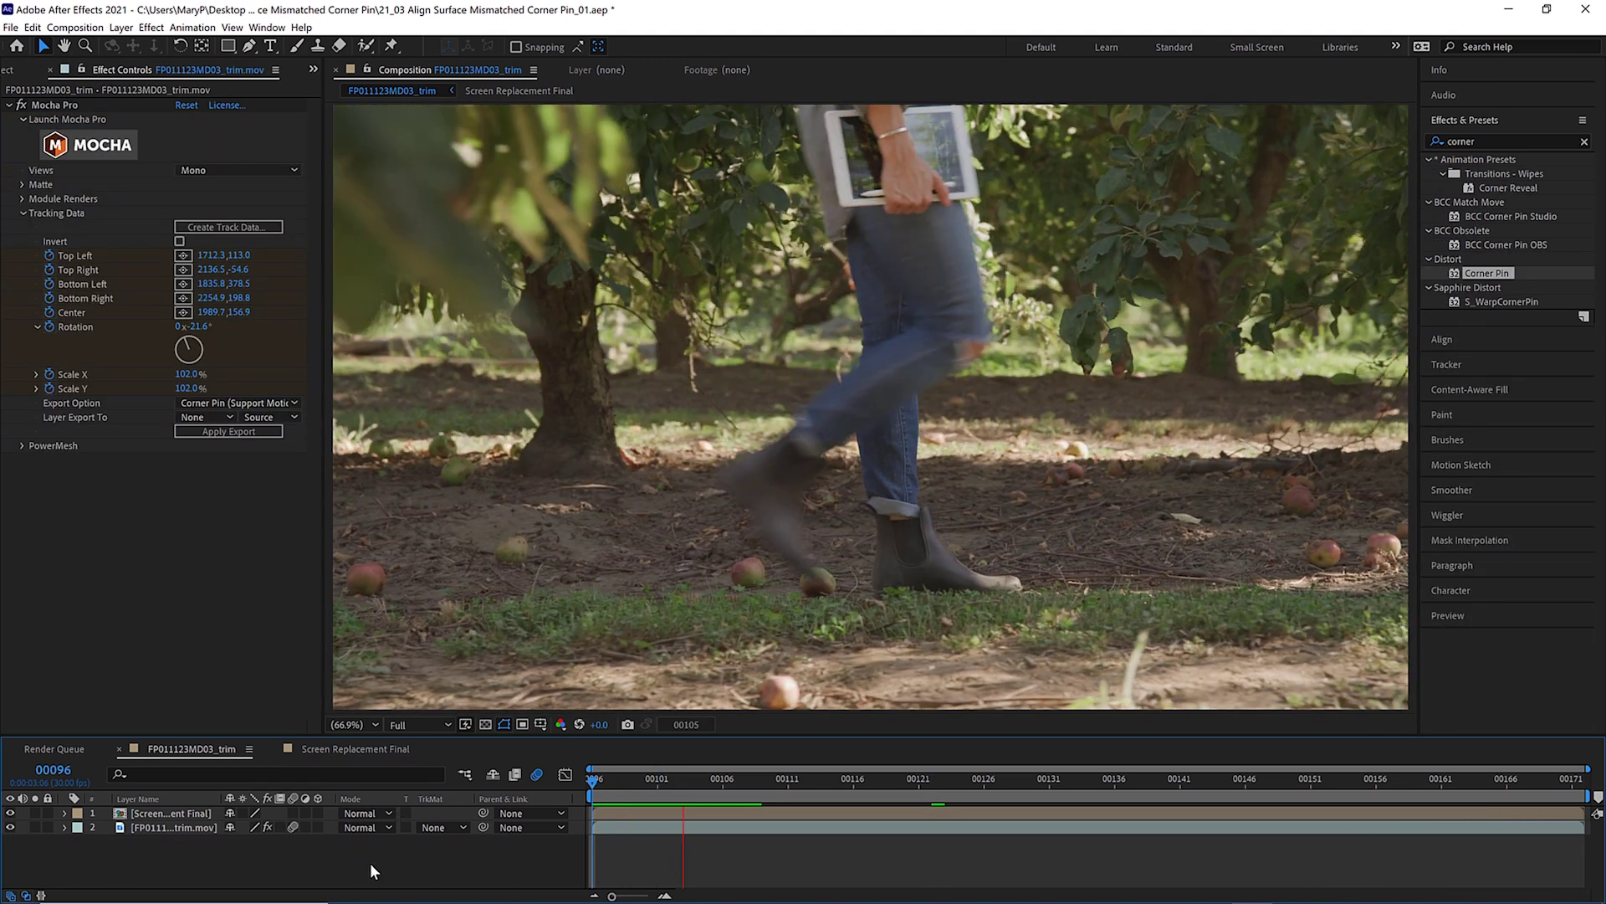